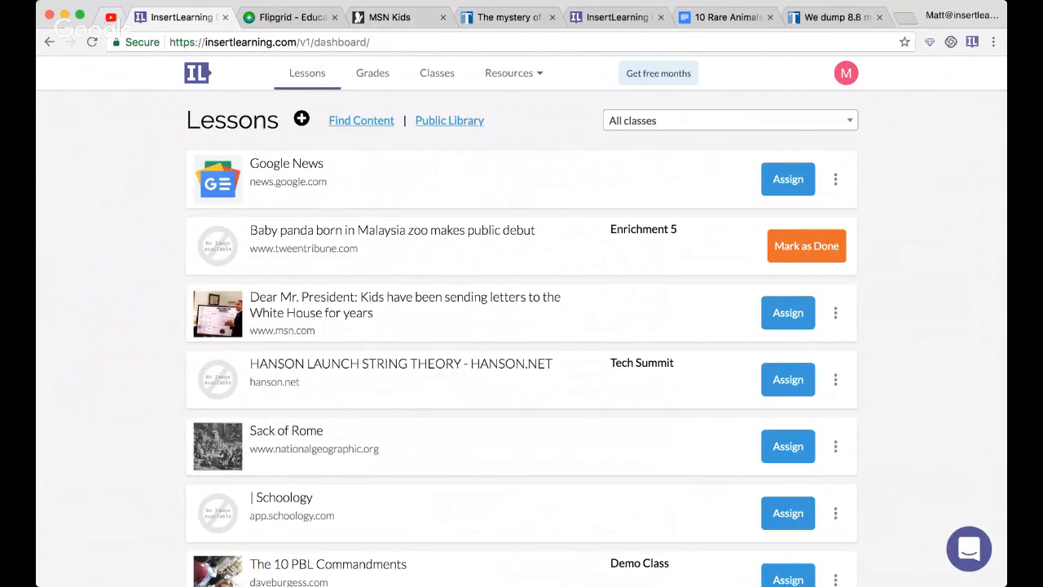
# - Check the YouTube live stream near its latest point and return to the InsertLearning lessons dashboard
pyautogui.click(110, 17)
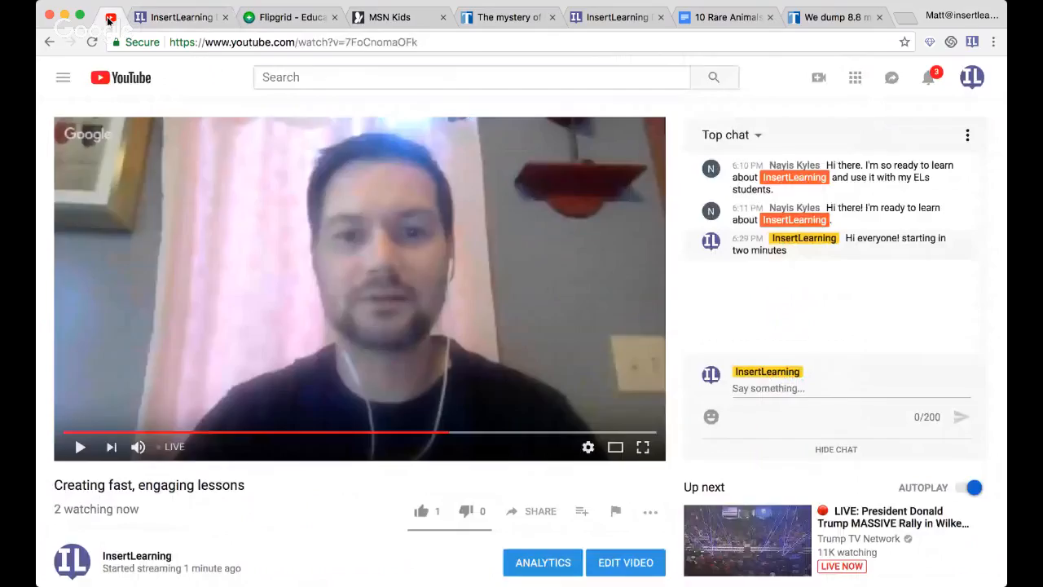
pyautogui.click(611, 432)
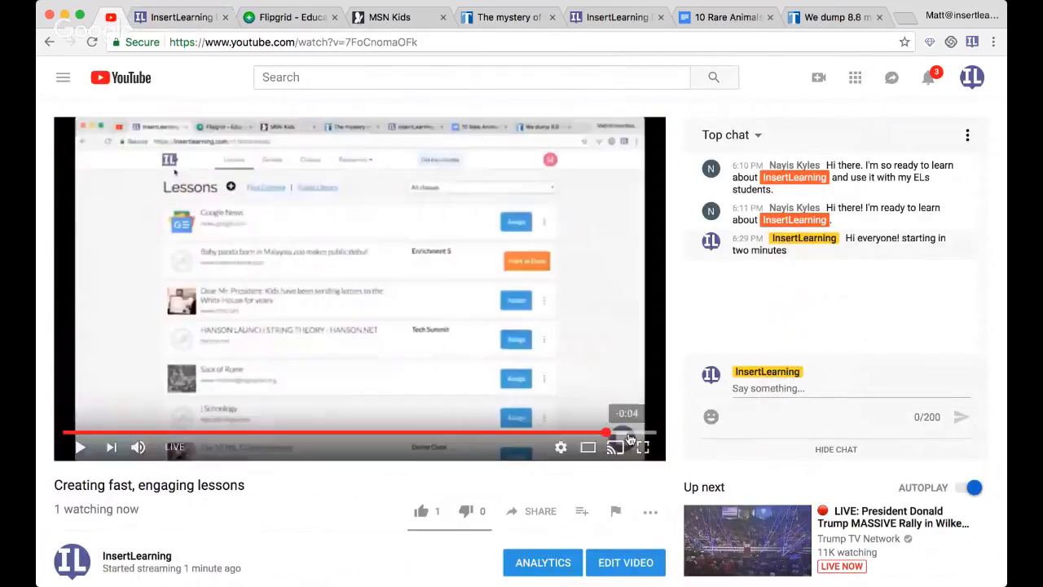
pyautogui.click(320, 14)
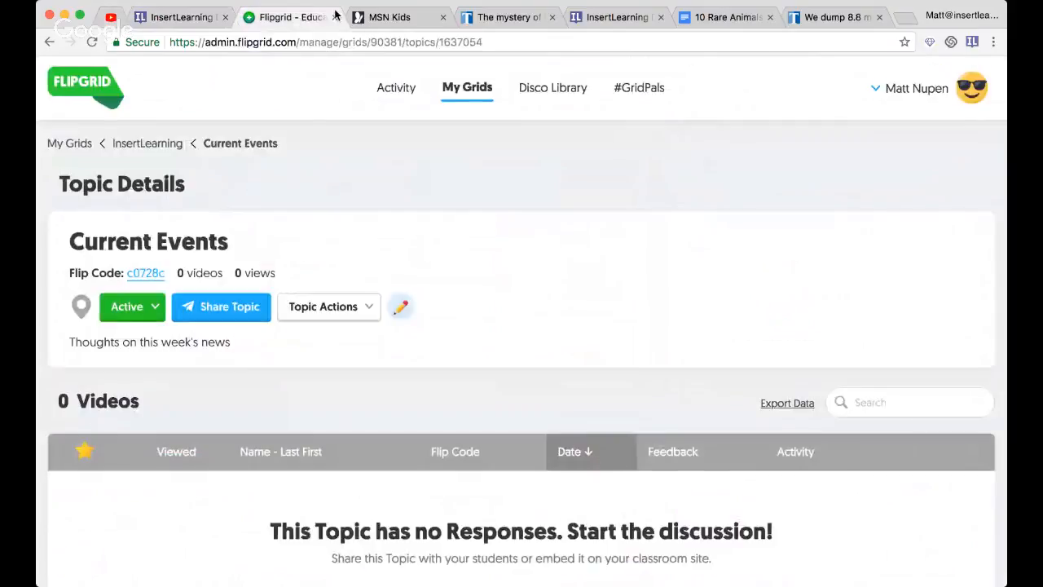
pyautogui.click(388, 16)
pyautogui.click(163, 17)
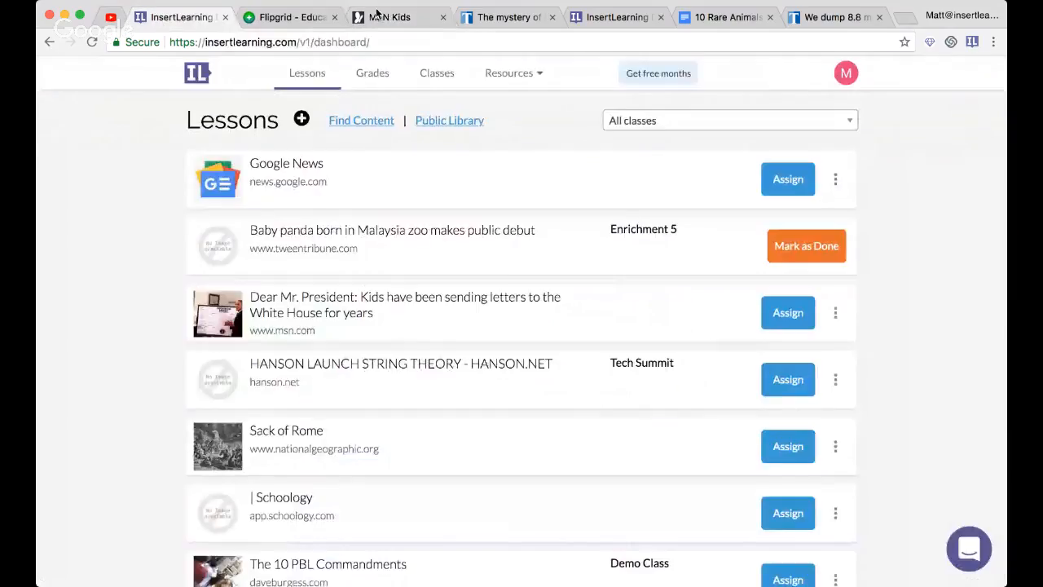
# - Switch to the TweenTribune article about Minnesota's disappearing river and reload the page
pyautogui.click(489, 19)
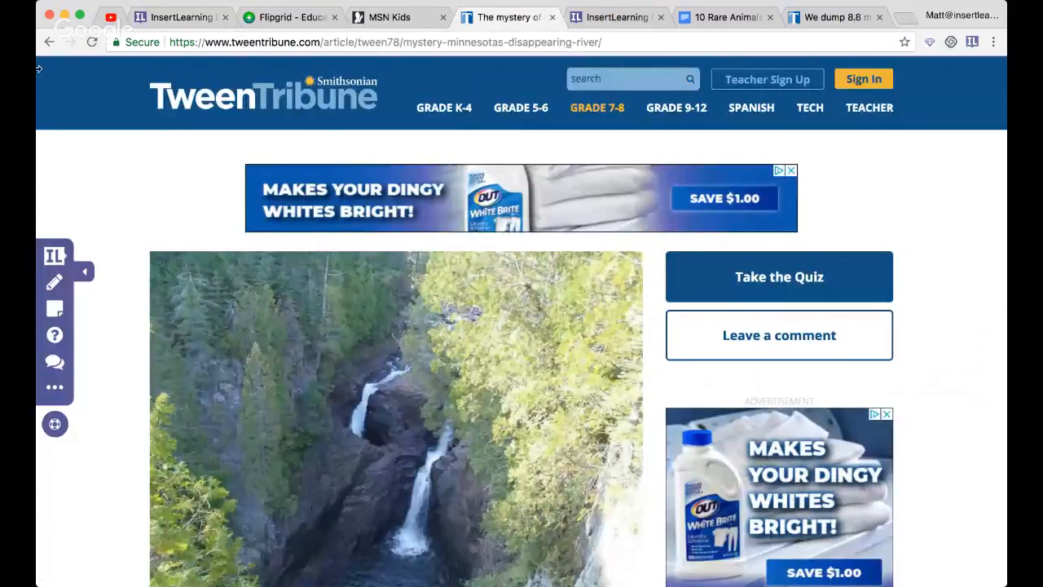
pyautogui.click(93, 44)
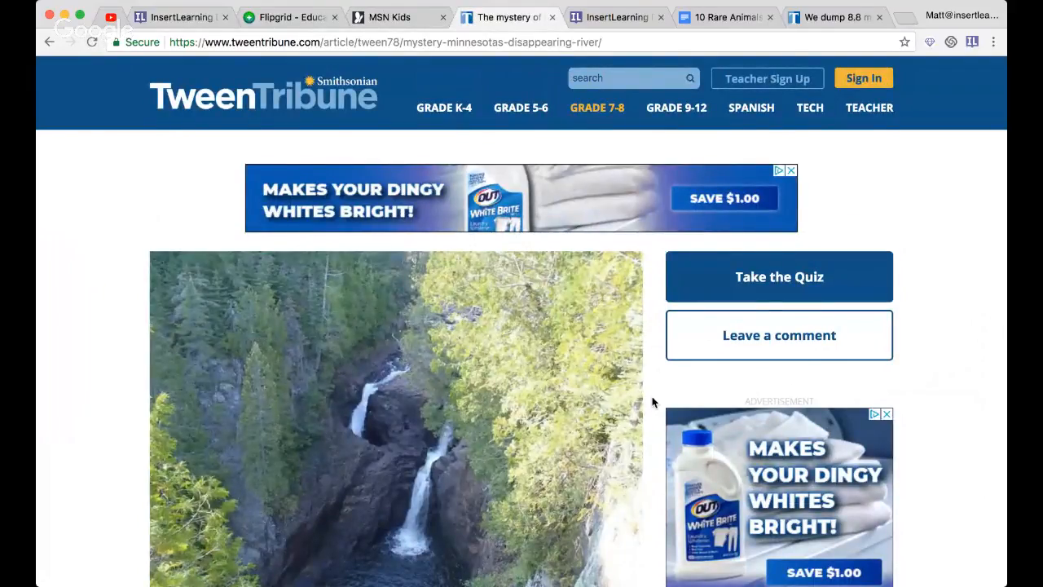
# - Examine the article's photo, title, Lexile levels and body paragraphs
pyautogui.scroll(-5, 652, 402)
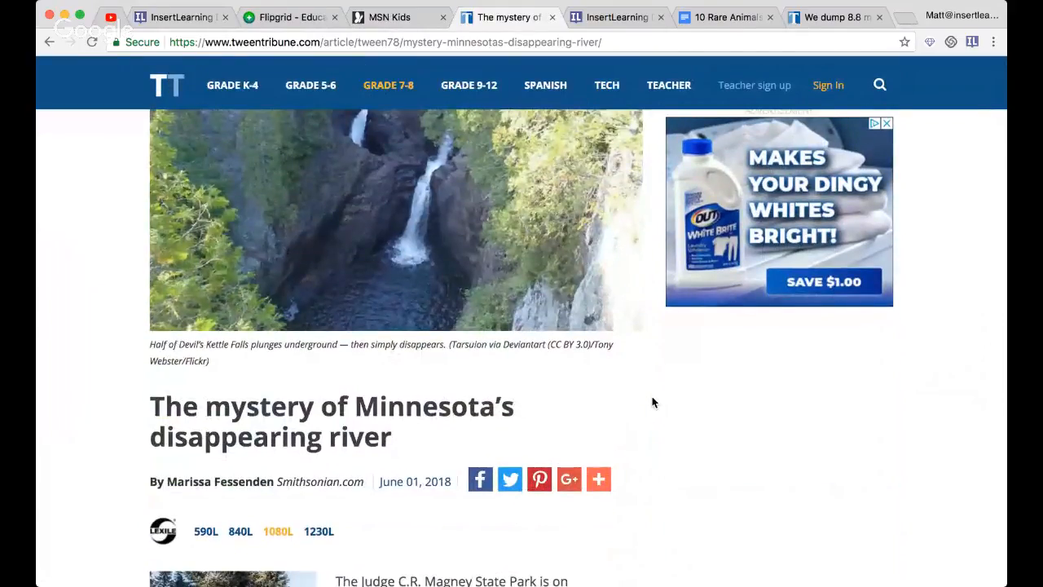
pyautogui.scroll(-4, 652, 402)
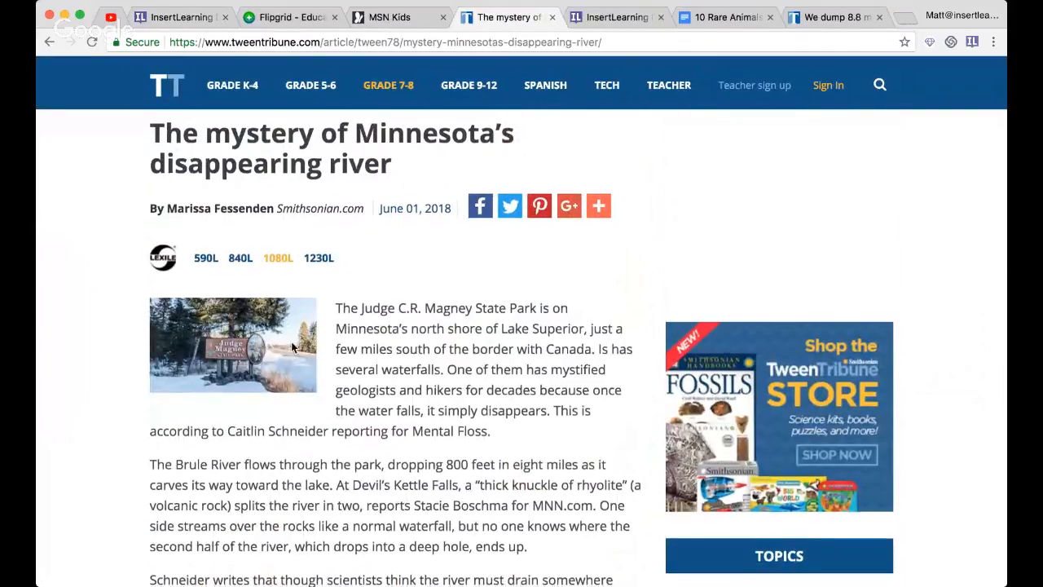
pyautogui.scroll(-5, 291, 342)
pyautogui.scroll(8, 291, 342)
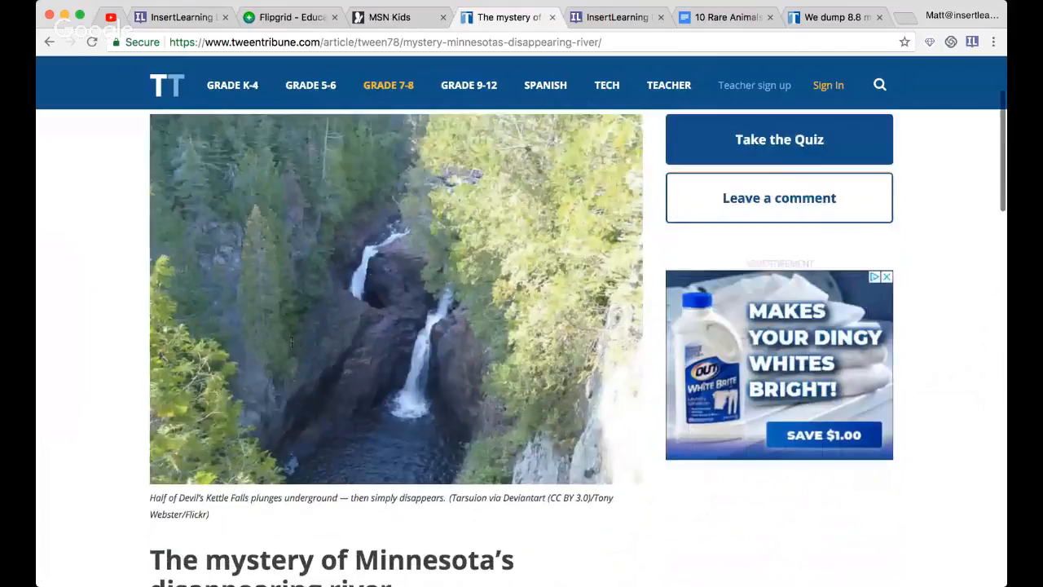
pyautogui.scroll(-2, 291, 343)
pyautogui.scroll(-4, 291, 342)
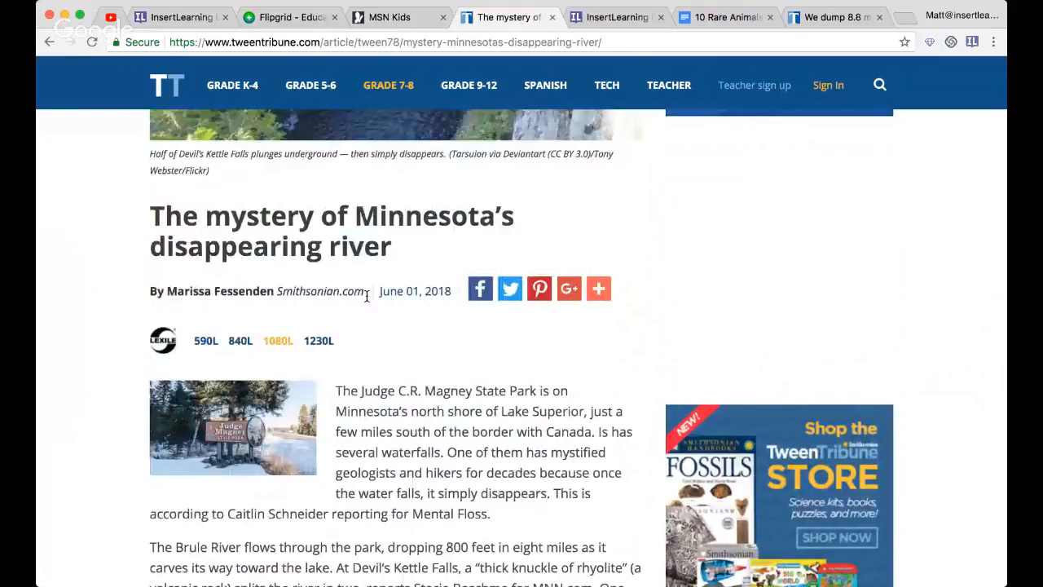
pyautogui.scroll(-1, 424, 376)
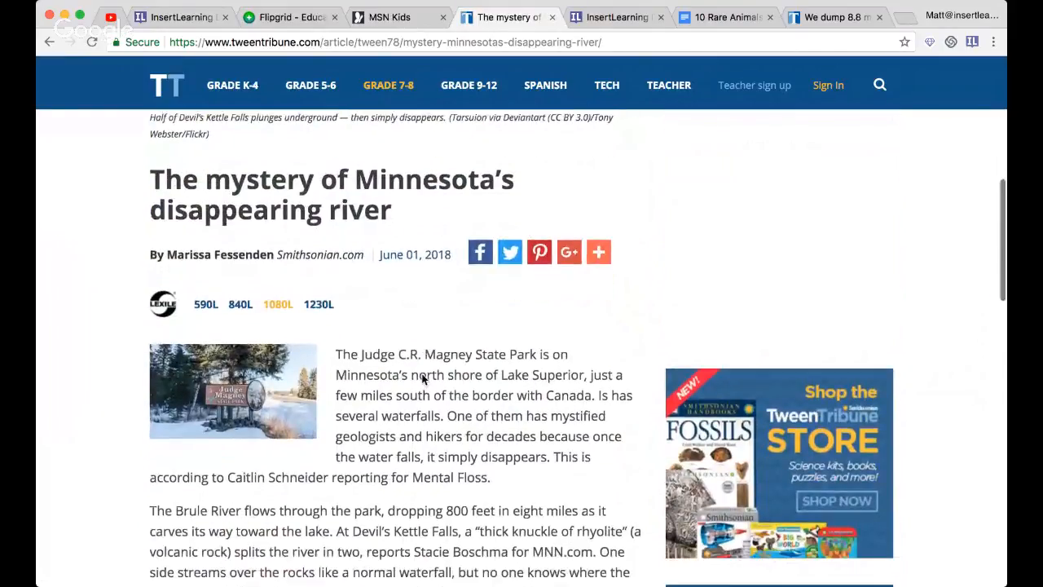
pyautogui.scroll(2, 440, 367)
pyautogui.scroll(3, 605, 359)
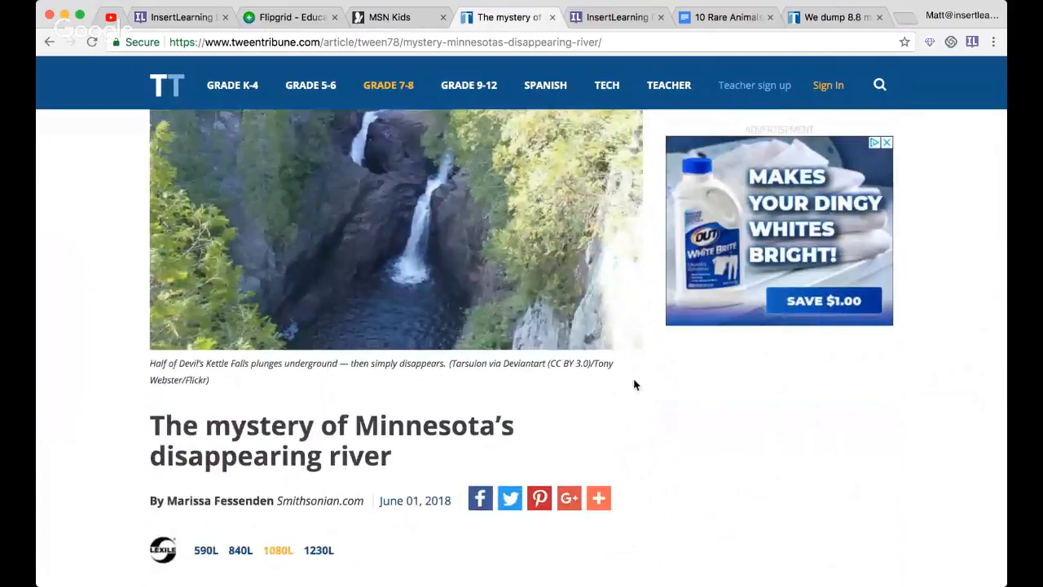
pyautogui.scroll(-10, 633, 383)
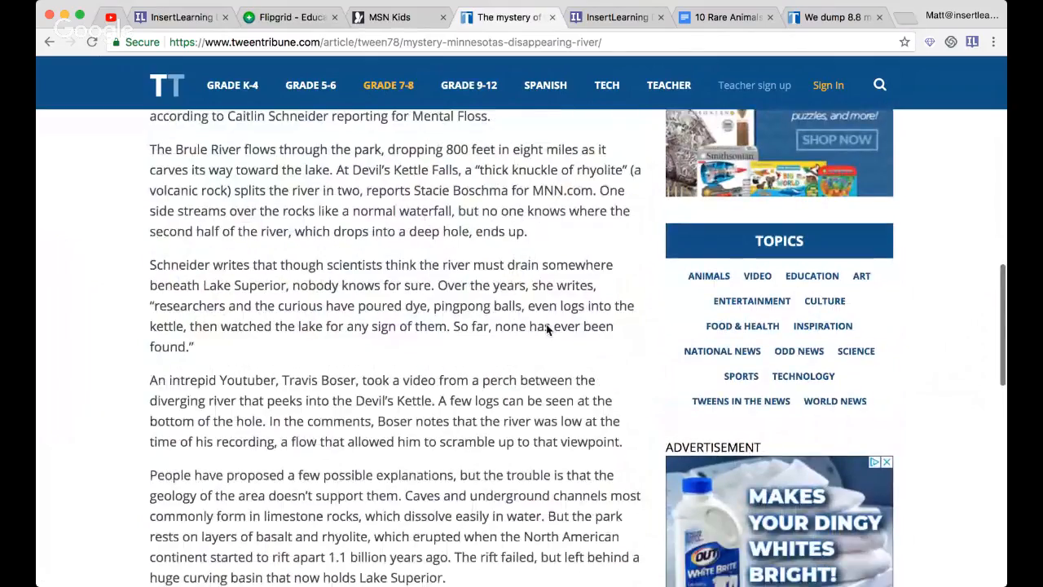
pyautogui.scroll(-4, 546, 325)
pyautogui.scroll(6, 546, 326)
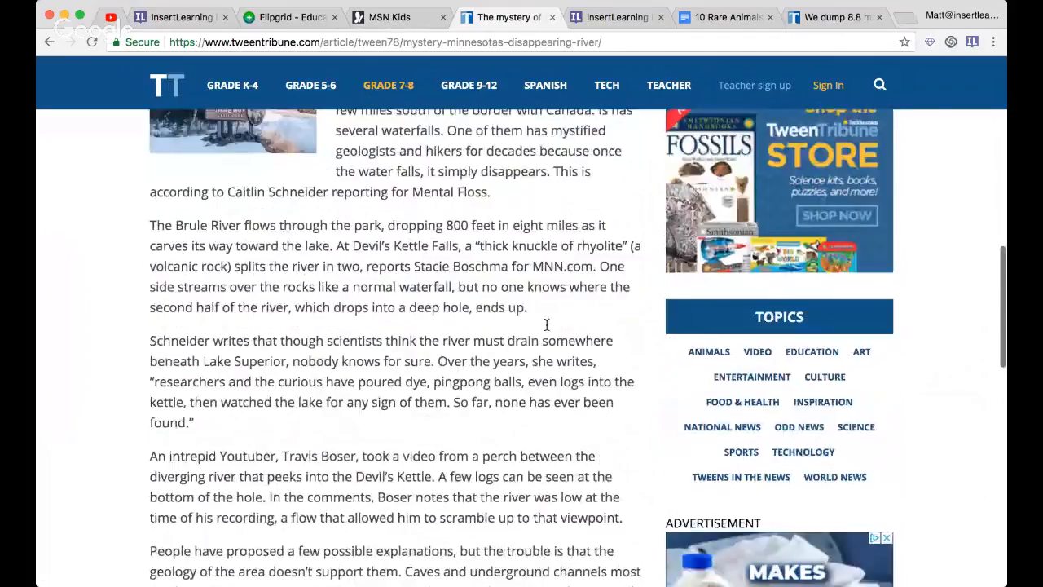
pyautogui.scroll(2, 546, 324)
pyautogui.scroll(-4, 546, 327)
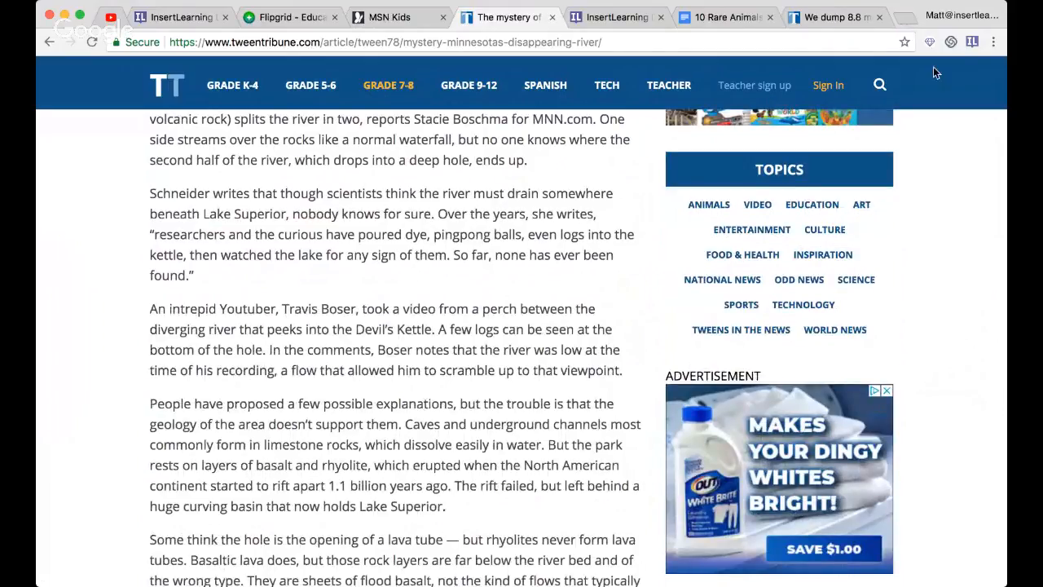
# - Start the InsertLearning extension on the article and insert a sticky note between the waterfall photo and its caption
pyautogui.click(972, 43)
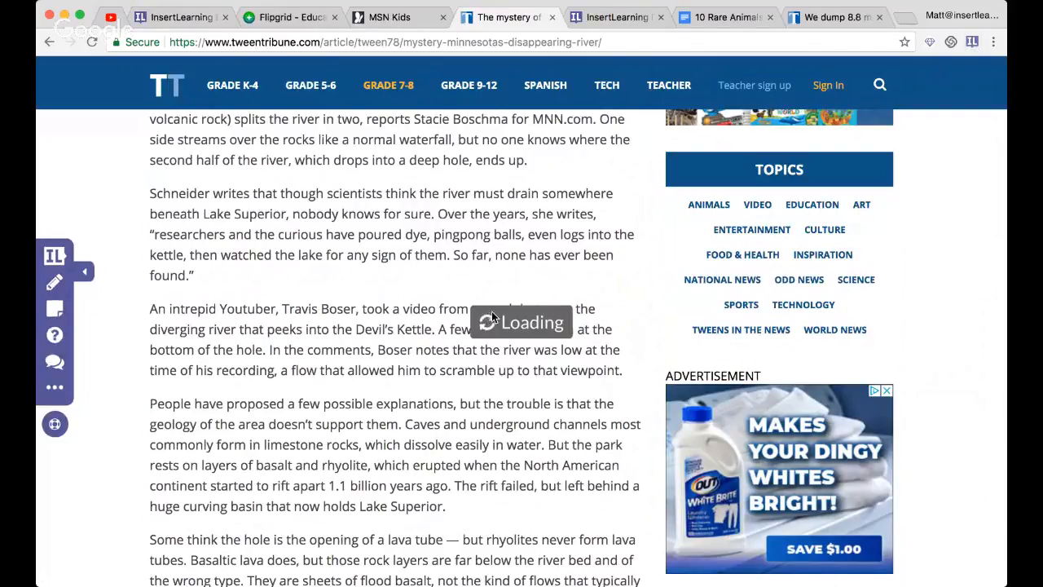
pyautogui.scroll(10, 278, 306)
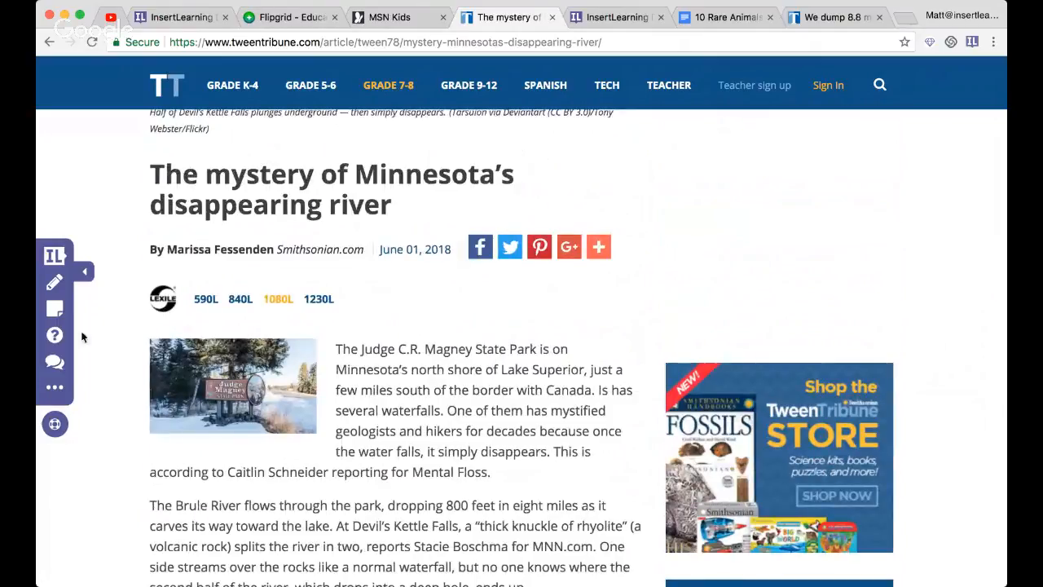
pyautogui.scroll(5, 81, 314)
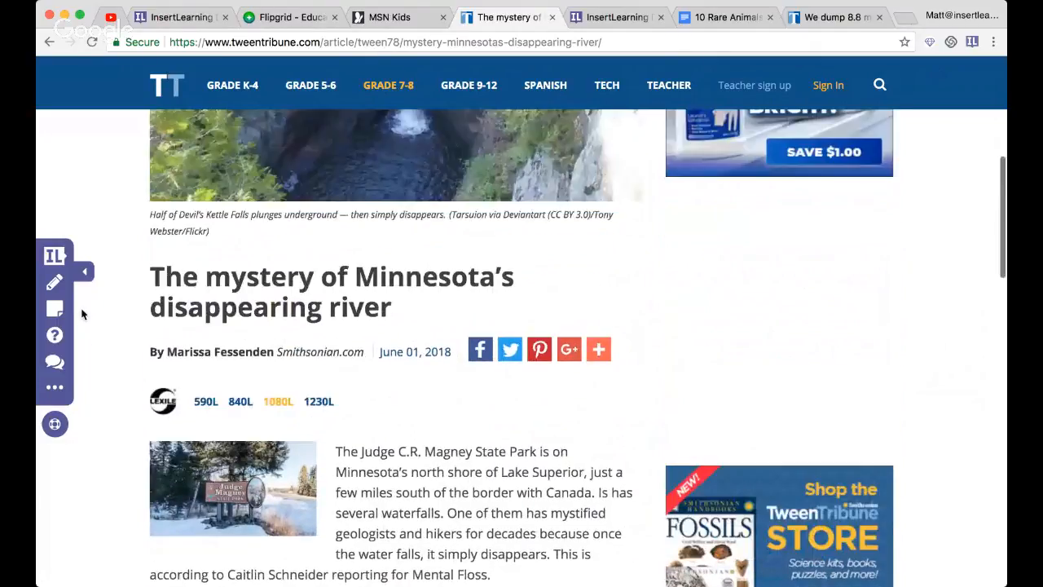
pyautogui.scroll(5, 106, 329)
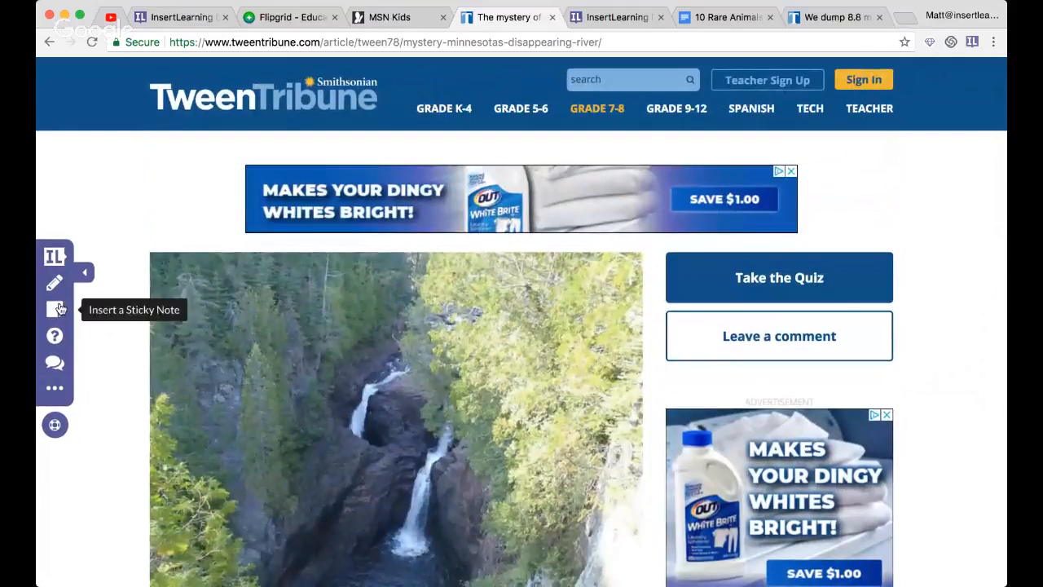
pyautogui.click(56, 313)
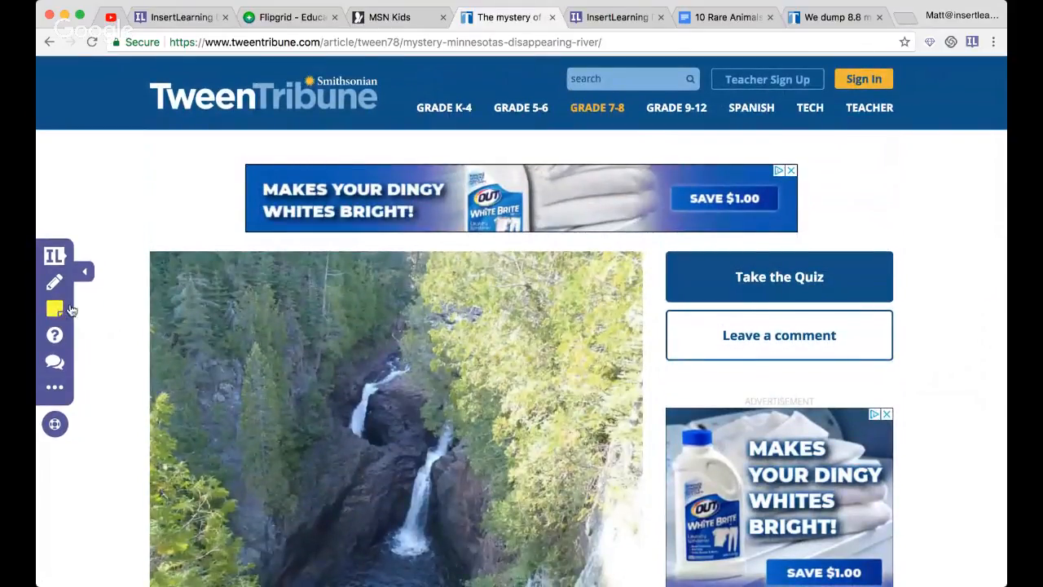
pyautogui.scroll(-5, 189, 326)
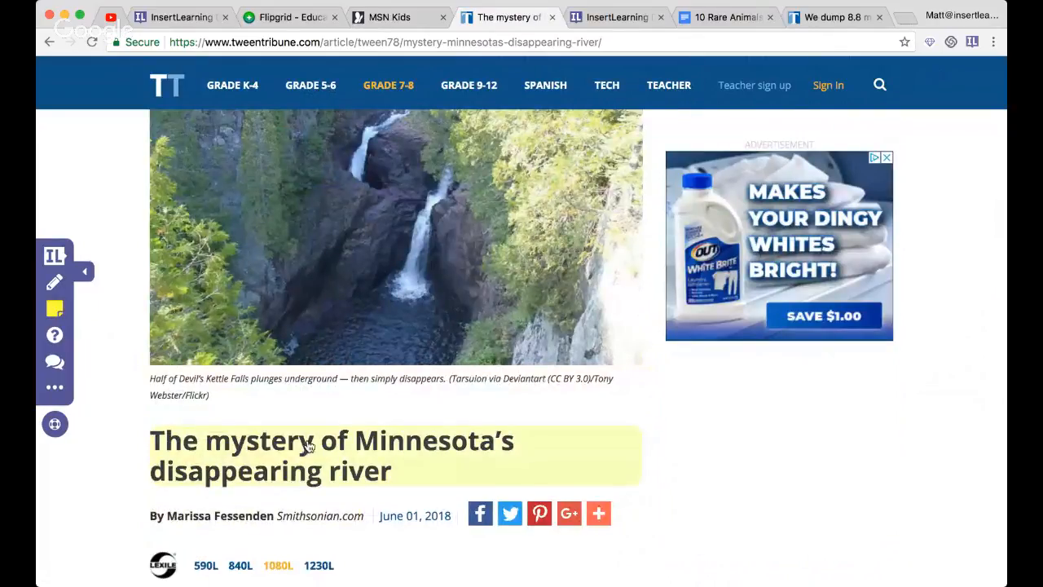
pyautogui.click(354, 350)
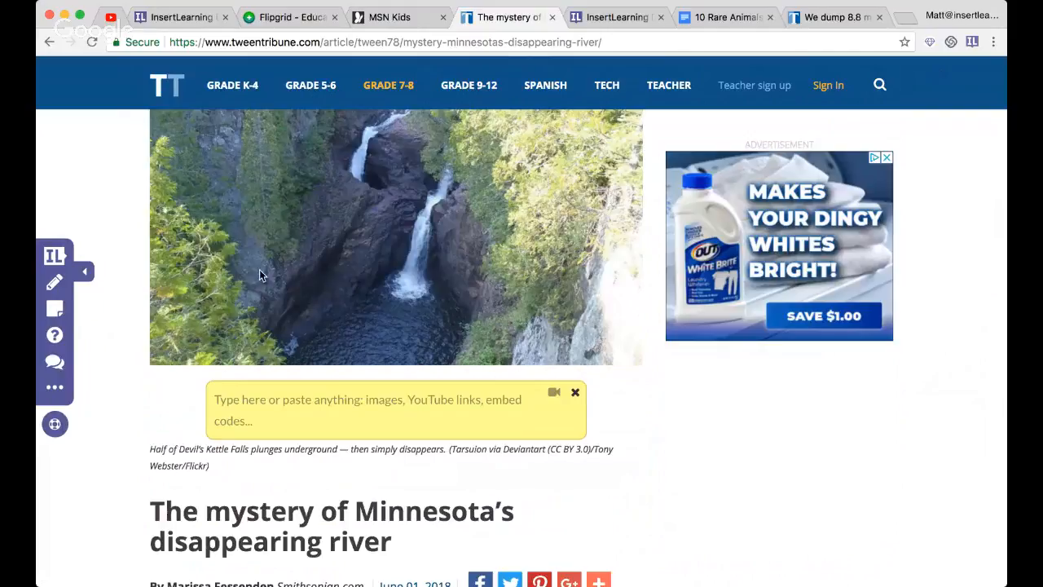
pyautogui.click(306, 405)
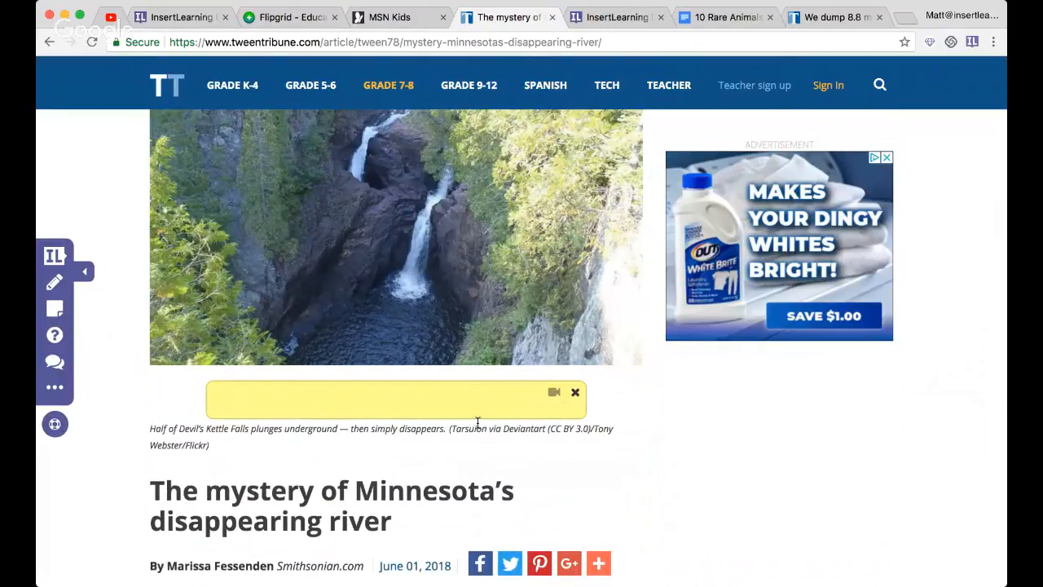
# - Write "Instructions:" in the sticky note, followed by the lines "Answer all questions" and "Read all of the text"
pyautogui.write('Instructions:')
pyautogui.press('Return')
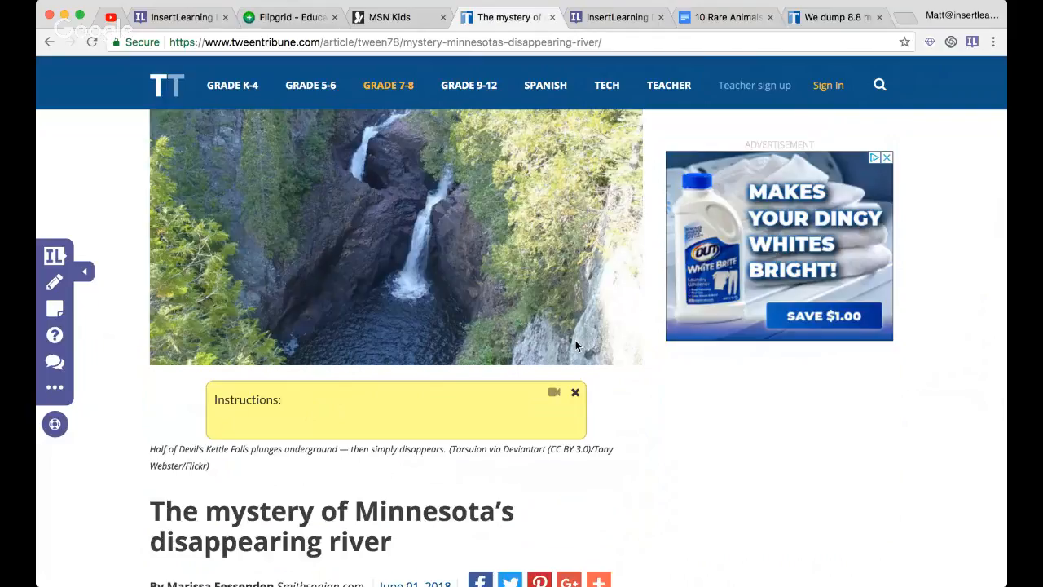
pyautogui.write('Answer all questions')
pyautogui.press('Return')
pyautogui.write('Re')
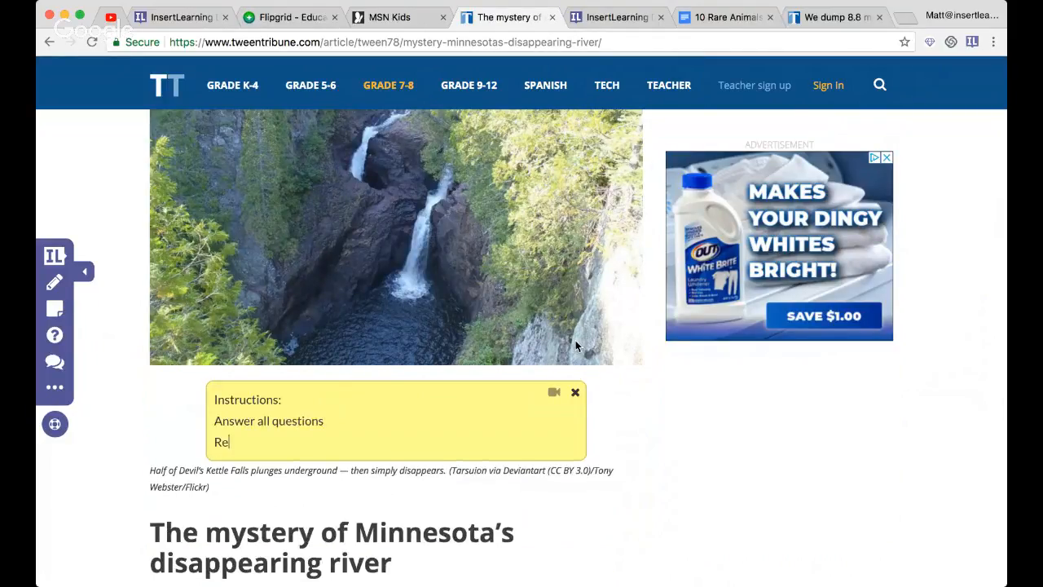
pyautogui.write('ad all of the text')
pyautogui.press('Return')
# - Add the line "Highlight in Green the main idea of each paragraph" to the sticky note
pyautogui.write('Highlight in Green ')
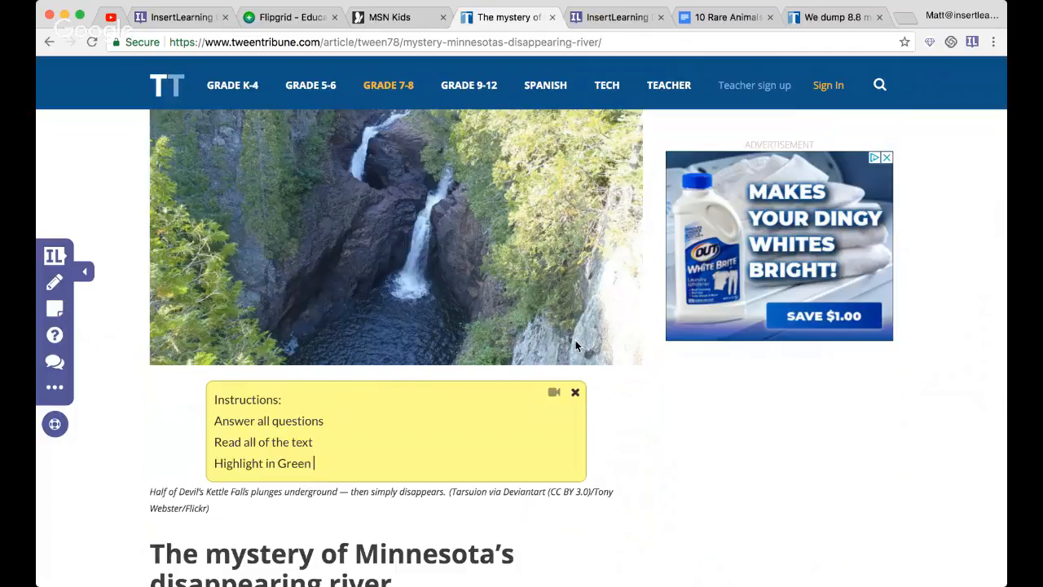
pyautogui.write('the main idea of each parag')
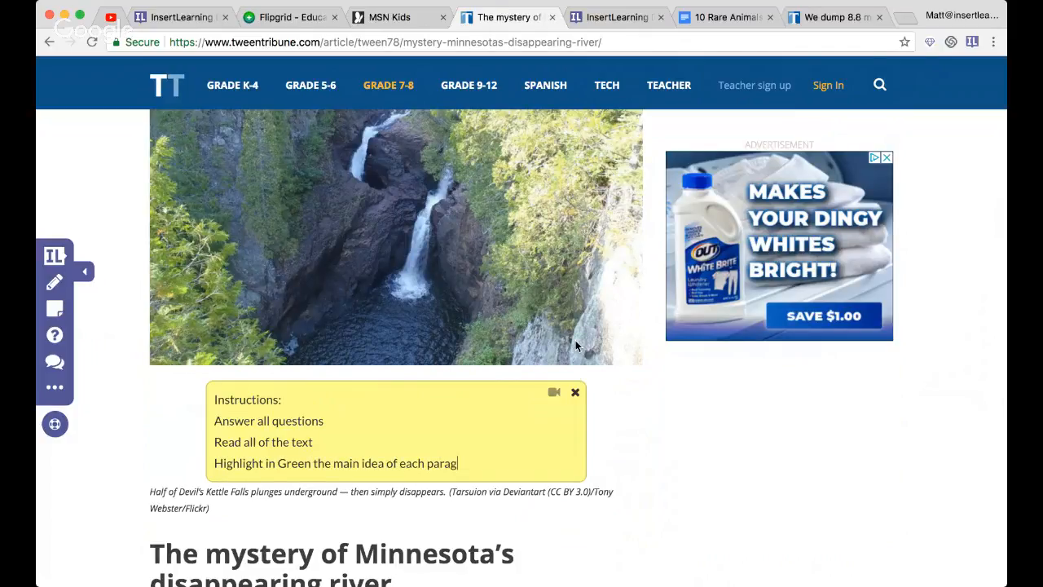
pyautogui.write('raph')
pyautogui.press('Return')
# - Add the line "Yellow for new vocabulary words (min of 4)" to the sticky note
pyautogui.write('Yell')
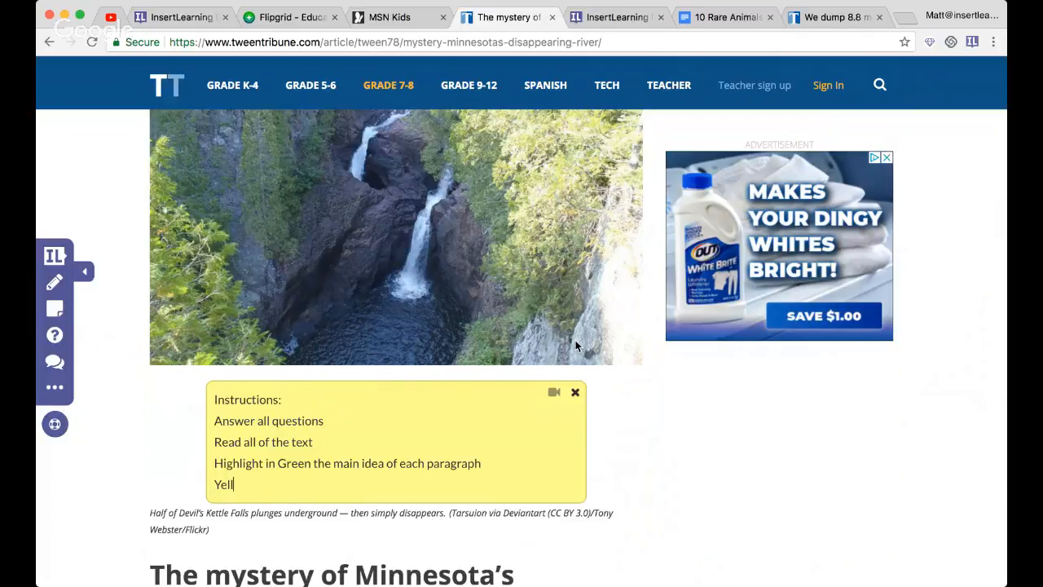
pyautogui.write('ow for new vocabulary')
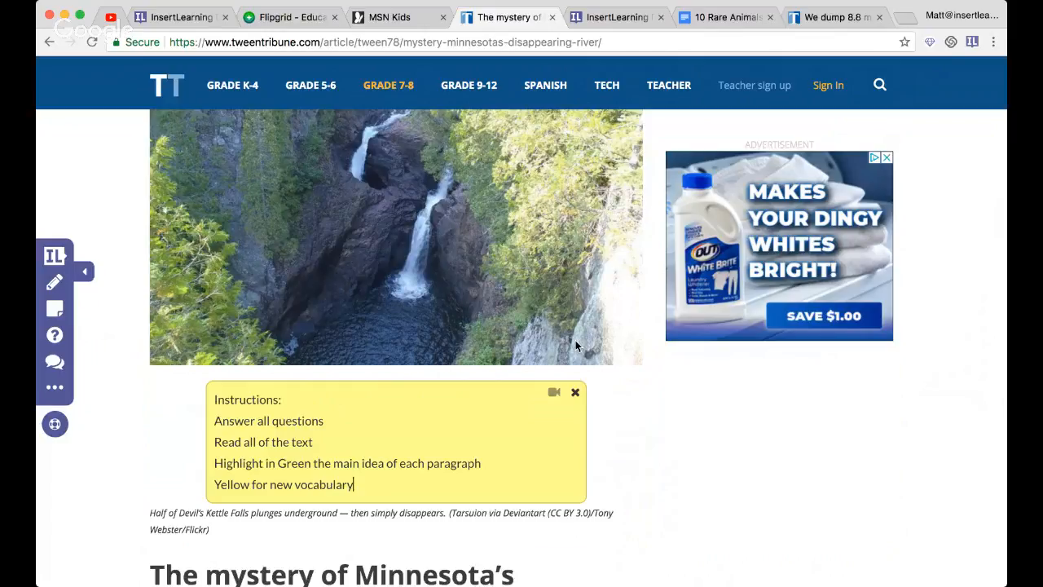
pyautogui.write(' words (mini')
pyautogui.write(' of')
pyautogui.write(' 4)')
# - Record a short webcam video into the instructions sticky note and review it below the text
pyautogui.scroll(-2, 640, 375)
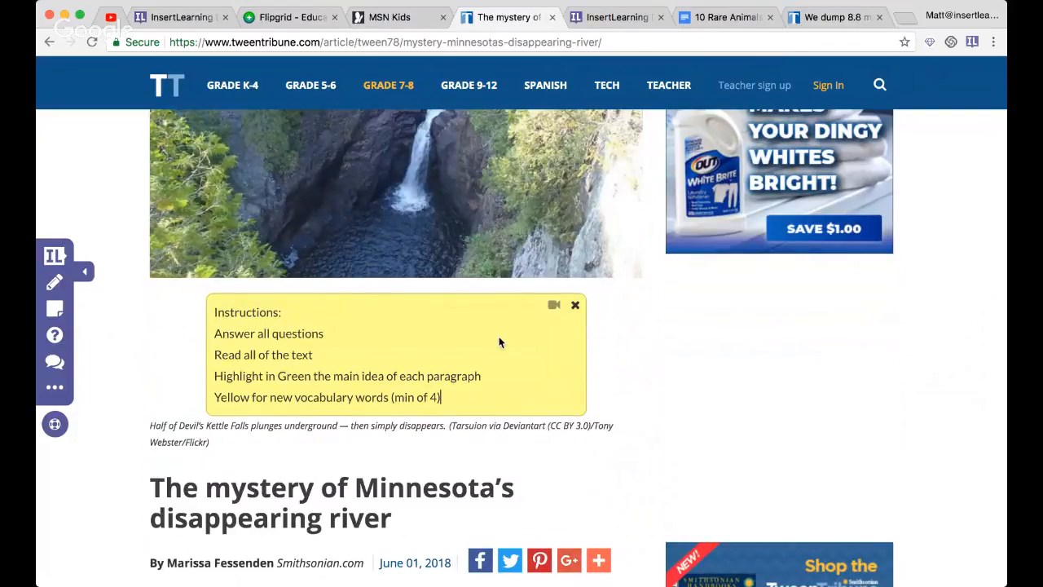
pyautogui.click(554, 307)
pyautogui.click(555, 307)
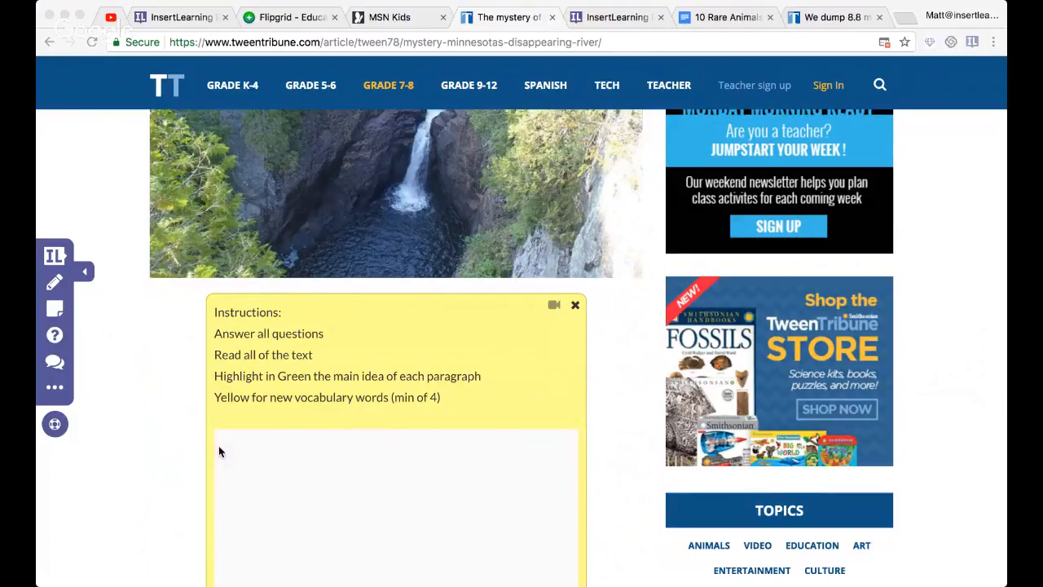
pyautogui.scroll(-3, 218, 445)
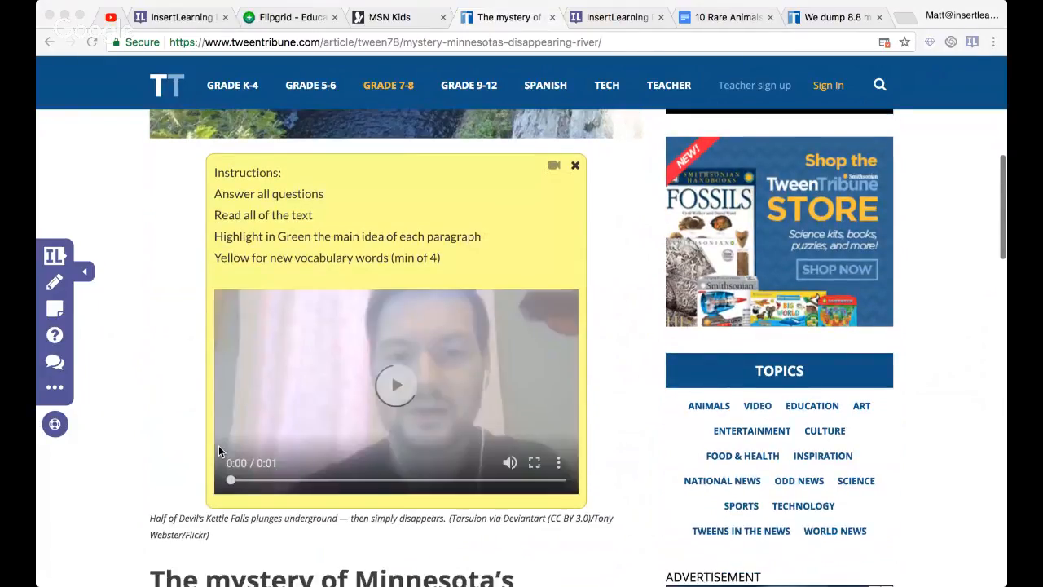
pyautogui.scroll(-1, 218, 445)
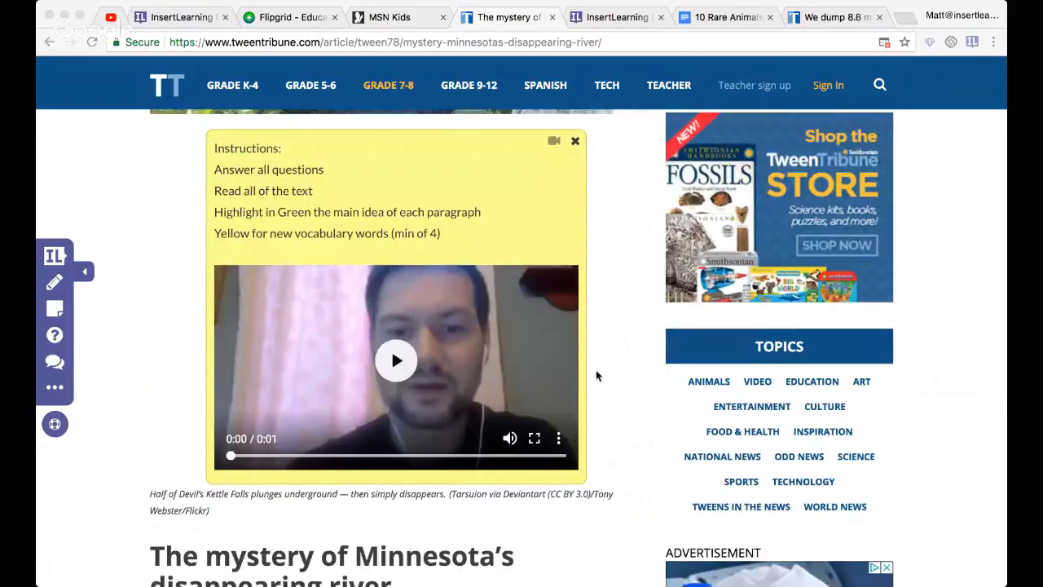
pyautogui.scroll(-3, 394, 482)
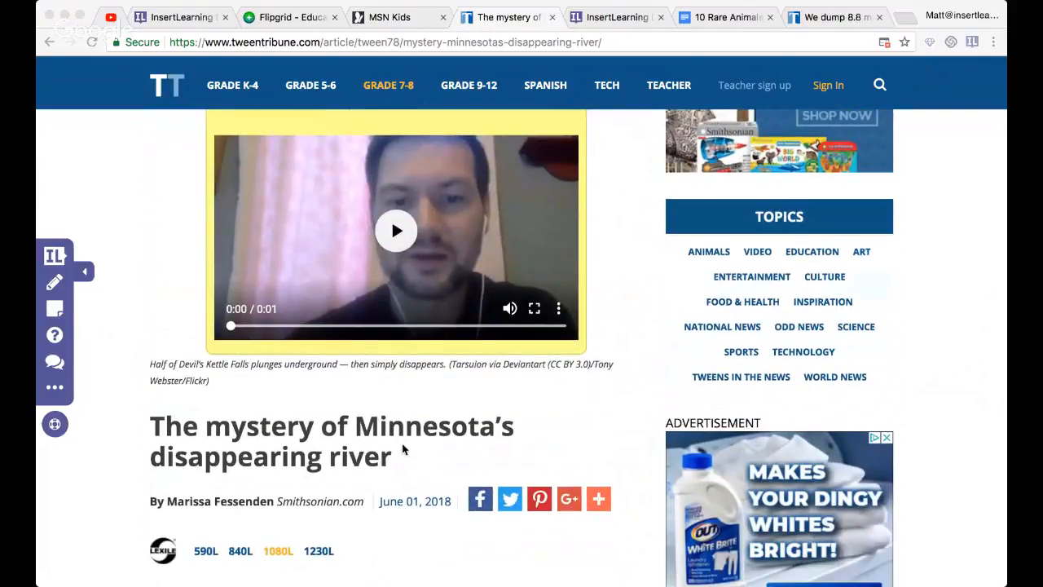
pyautogui.scroll(2, 394, 446)
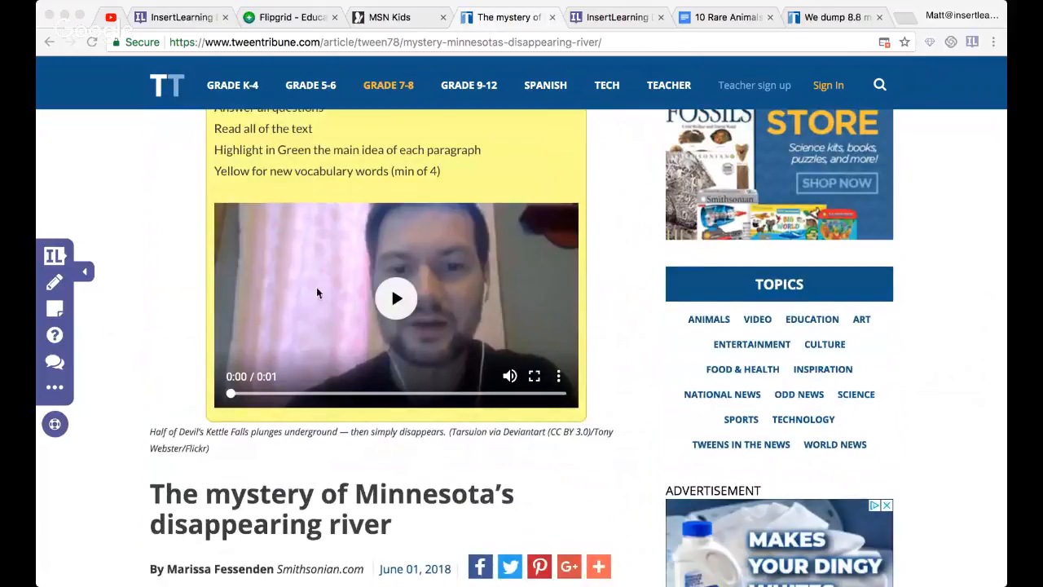
# - Insert a new question directly below the article title and start editing its question text
pyautogui.scroll(1, 318, 282)
pyautogui.scroll(1, 319, 282)
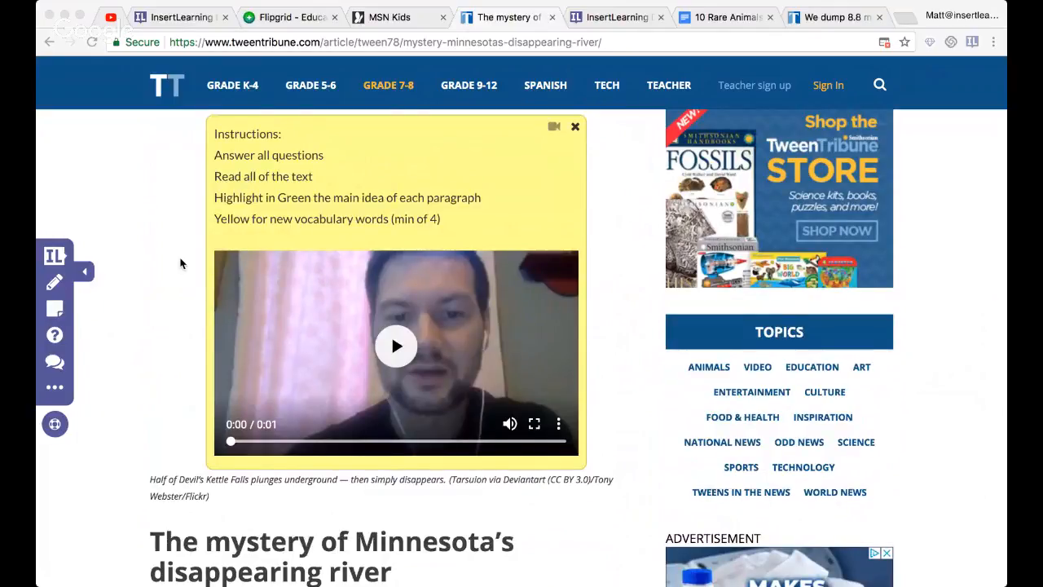
pyautogui.scroll(-3, 180, 263)
pyautogui.scroll(-1, 181, 262)
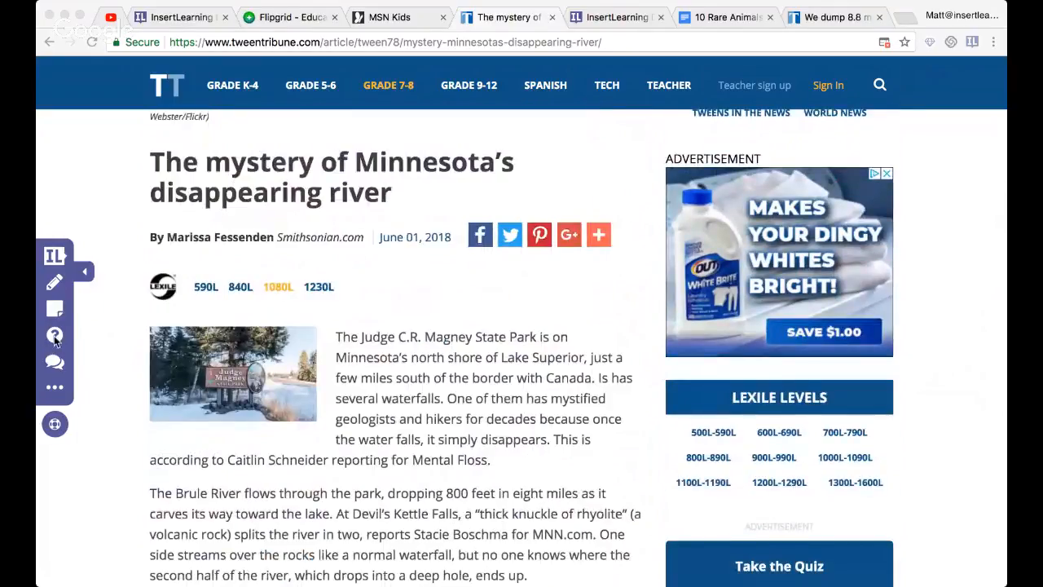
pyautogui.scroll(1, 121, 208)
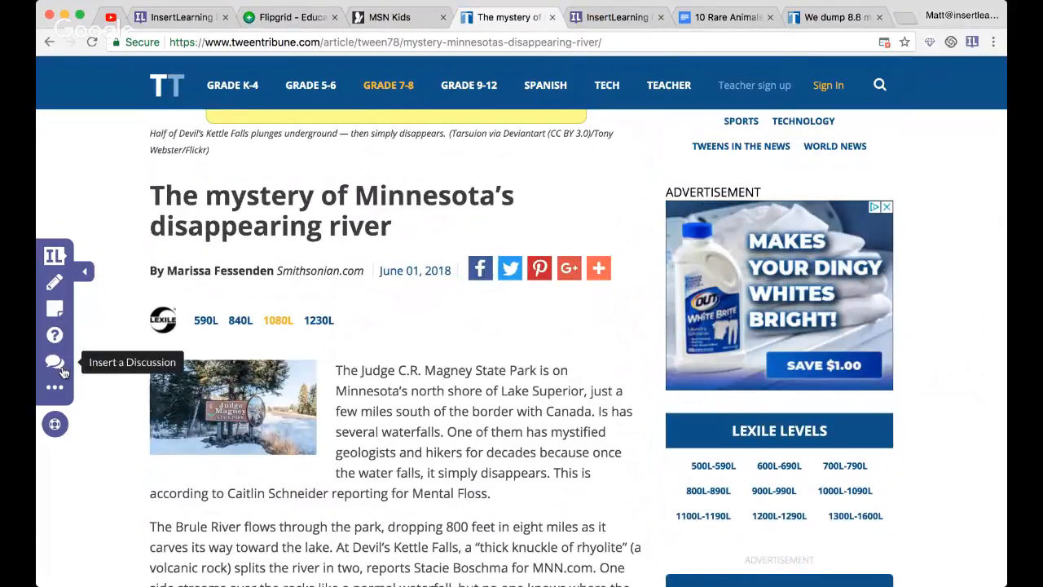
pyautogui.click(55, 335)
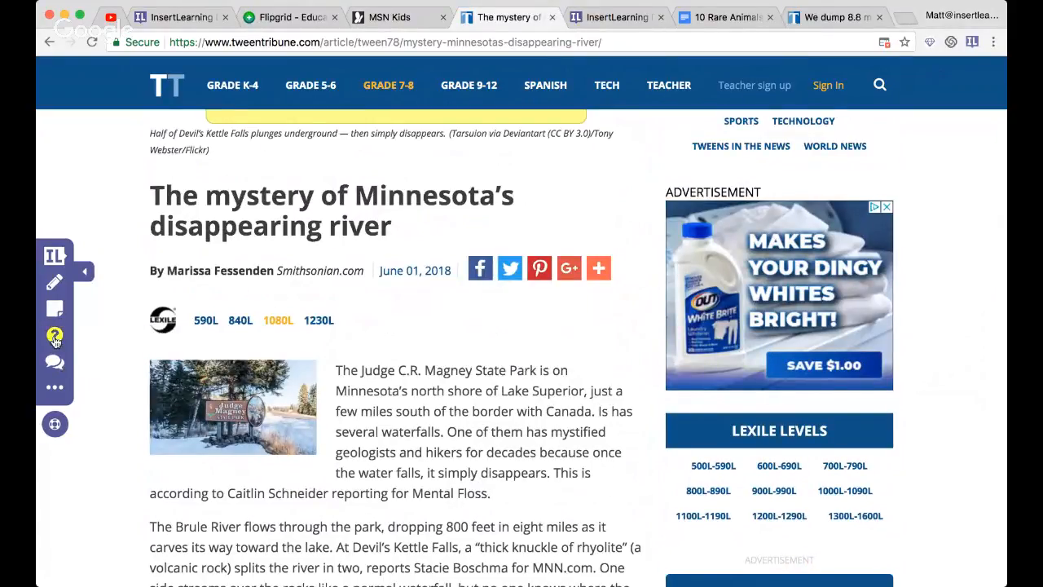
pyautogui.click(231, 222)
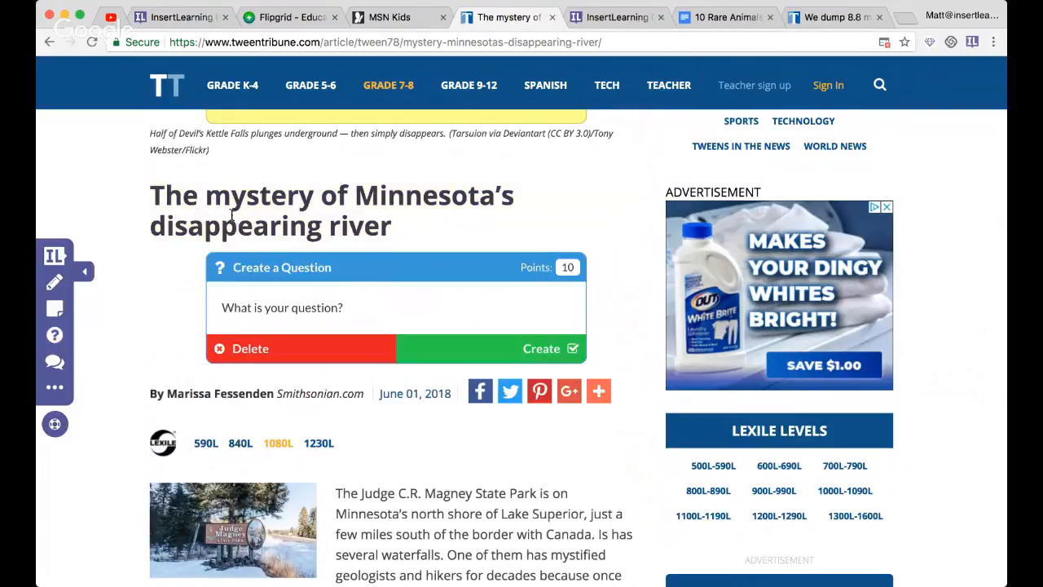
pyautogui.click(376, 309)
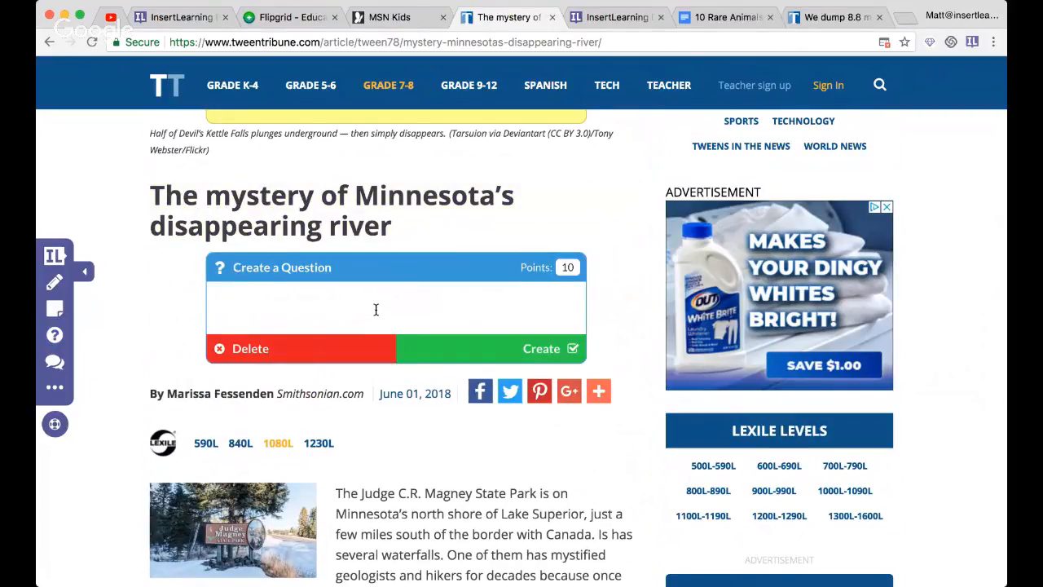
# - Write "Pre-reading, what do you think this article will cover" as the question text
pyautogui.write('Pre-read')
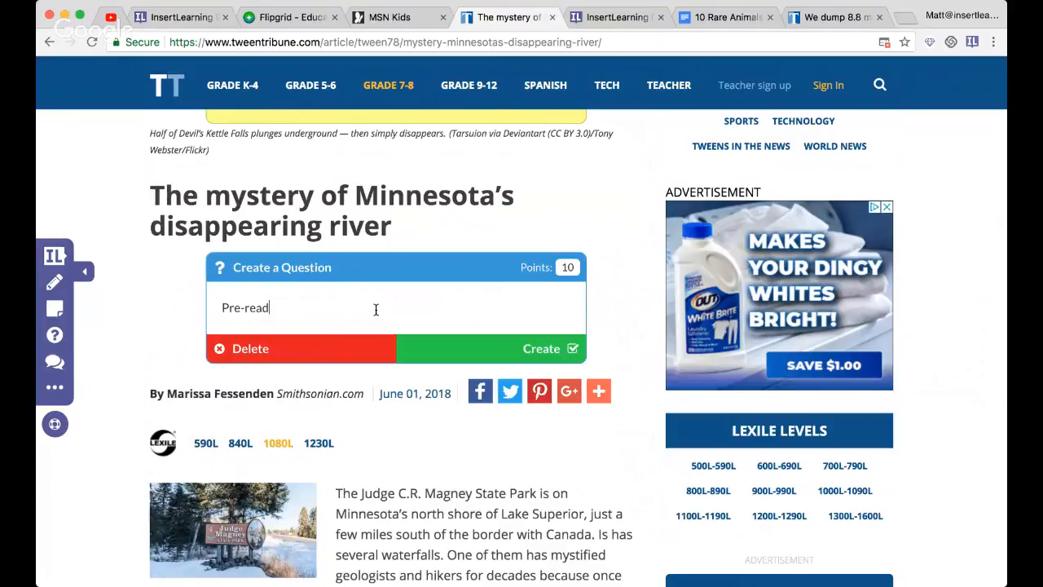
pyautogui.write('ing, what do you ')
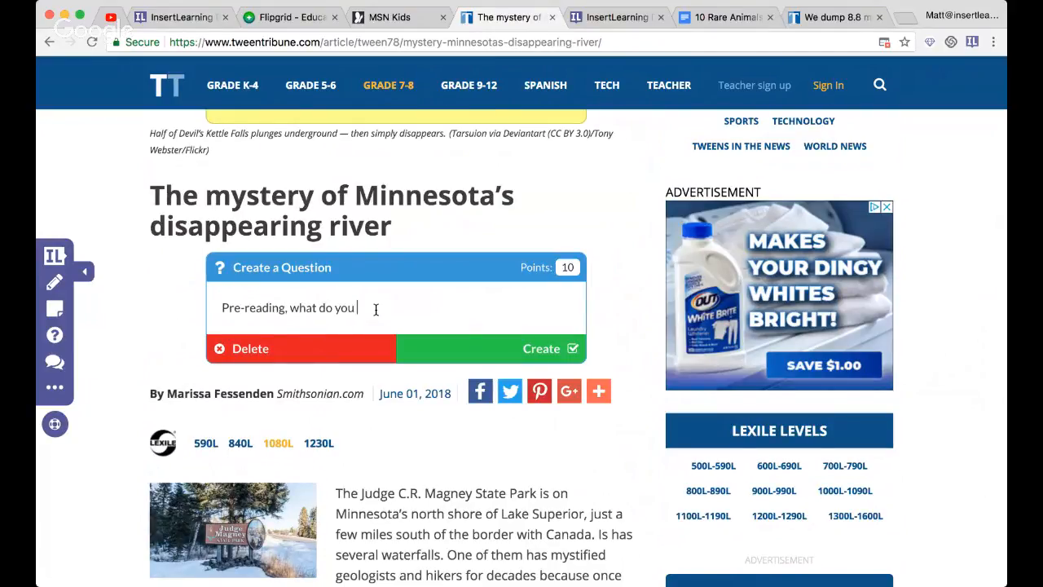
pyautogui.write('think this article wit')
pyautogui.press('BackSpace')
pyautogui.write('ll cover ')
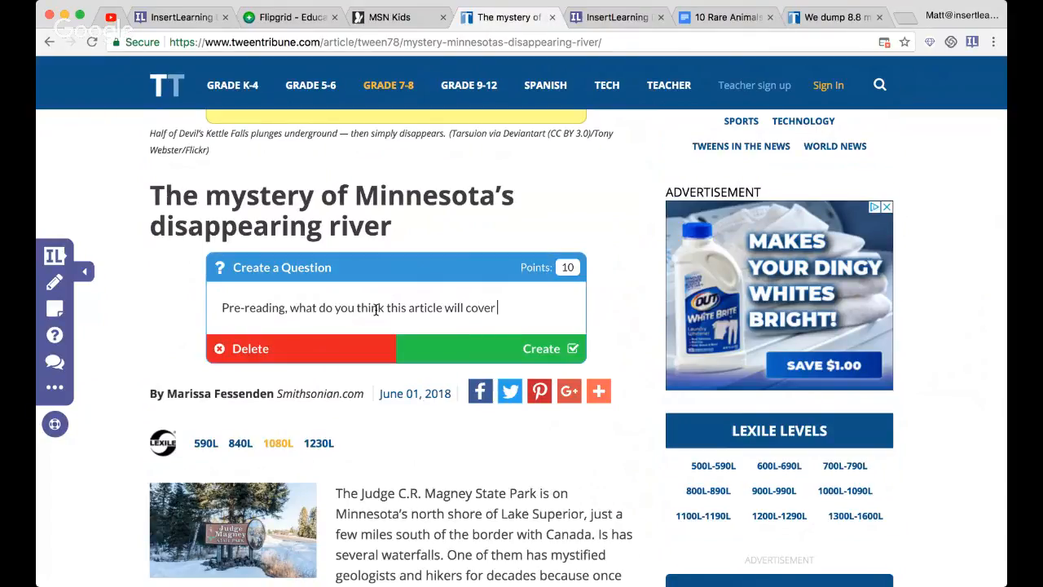
pyautogui.write('based on')
# - Finish the question with "based on the title?" and create it
pyautogui.write('ti')
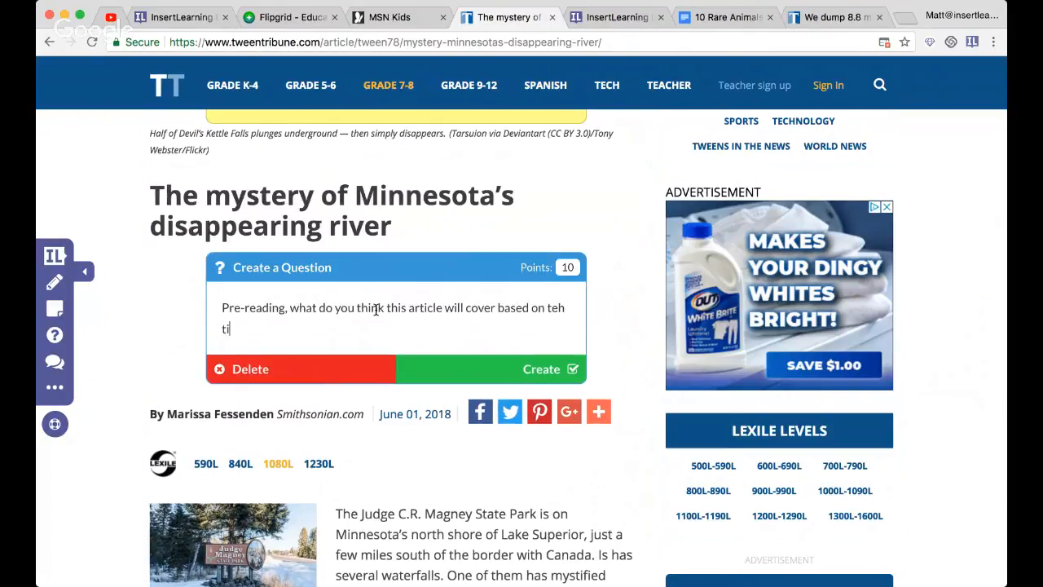
pyautogui.press('BackSpace')
pyautogui.press('BackSpace')
pyautogui.press('BackSpace')
pyautogui.press('BackSpace')
pyautogui.press('BackSpace')
pyautogui.write('he title')
pyautogui.click(469, 368)
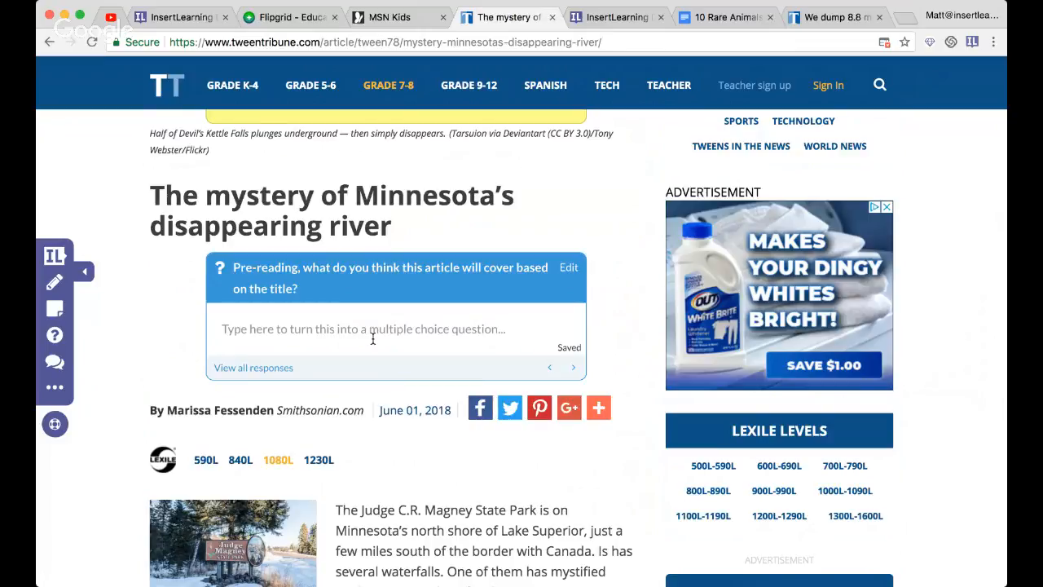
# - Bring up the lesson's class assignment and create a new class named "8-2-18"
pyautogui.click(216, 337)
pyautogui.click(56, 258)
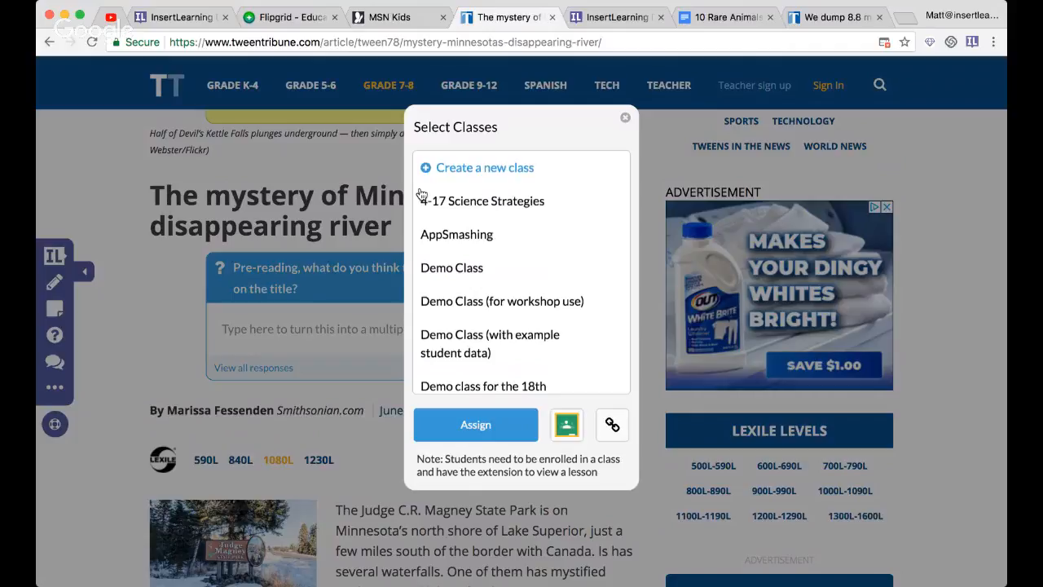
pyautogui.click(451, 167)
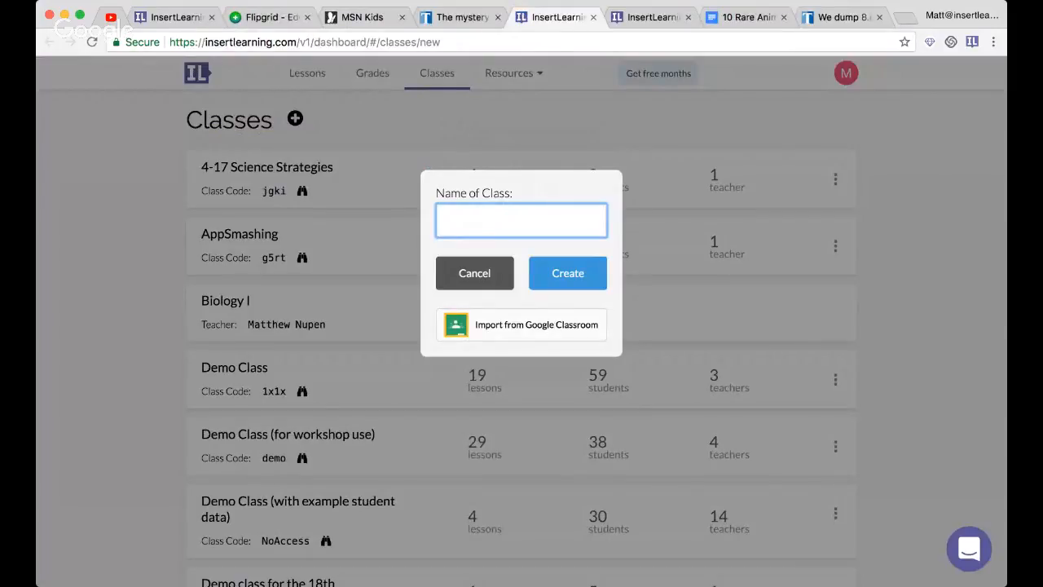
pyautogui.write('8-2-18')
pyautogui.click(561, 277)
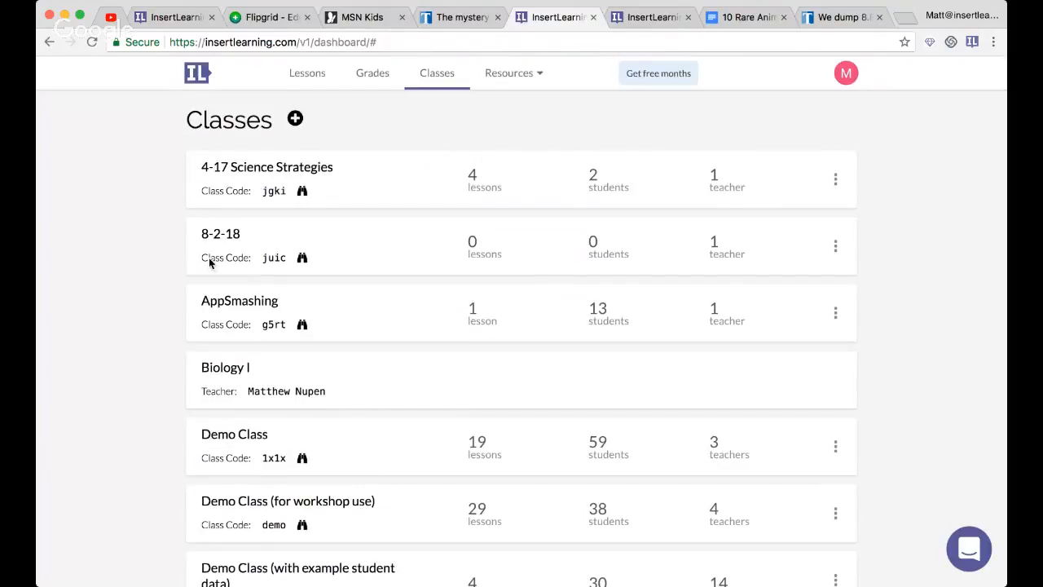
# - Display the class code of 8-2-18 in full-screen view, highlight it and return to the class list
pyautogui.click(305, 262)
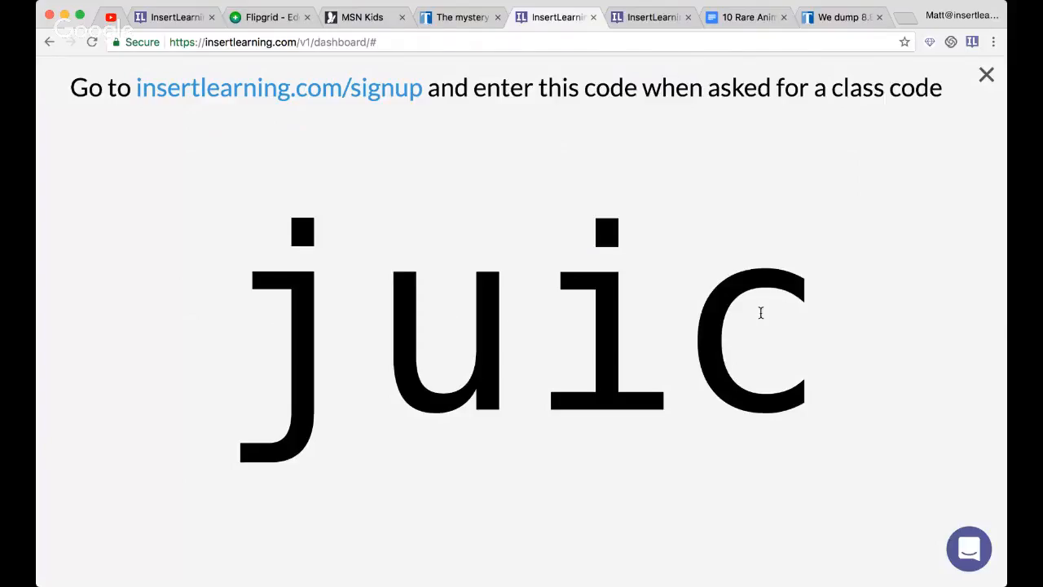
pyautogui.moveTo(259, 299); pyautogui.dragTo(778, 305)
pyautogui.click(985, 81)
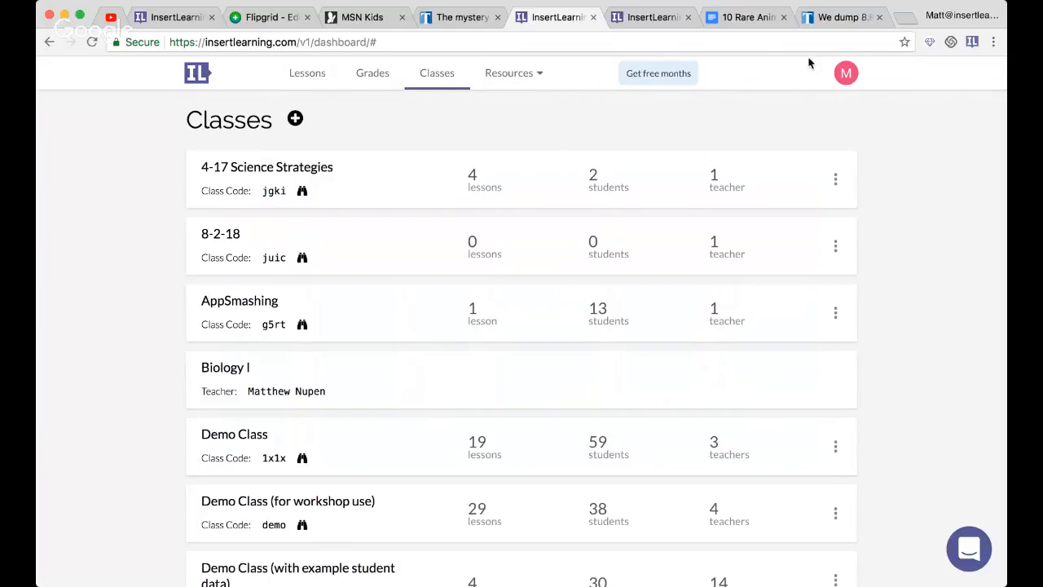
# - Open the InsertLearning dashboard in a new browser tab and go to its class list
pyautogui.click(904, 18)
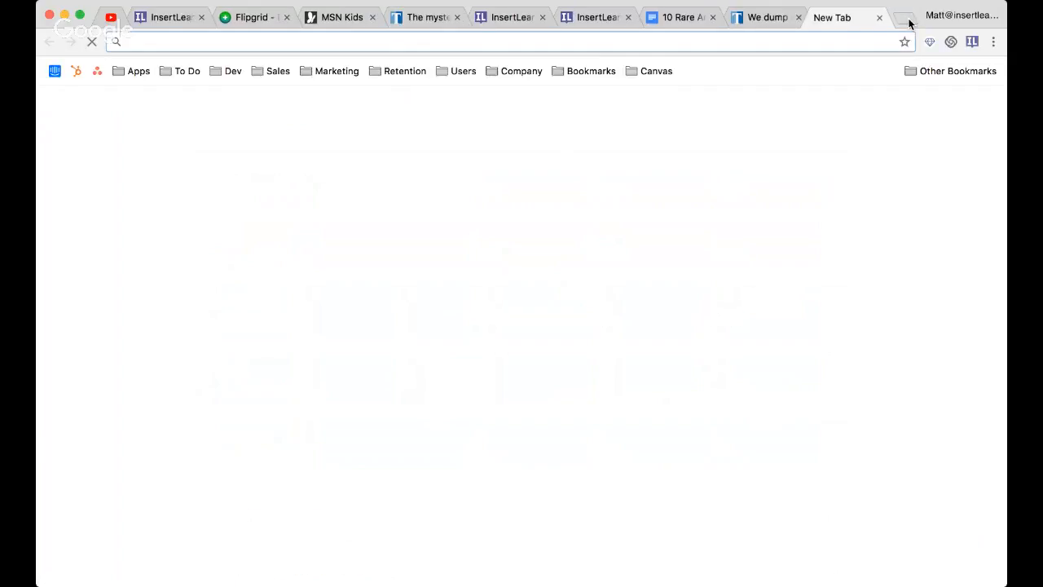
pyautogui.click(970, 46)
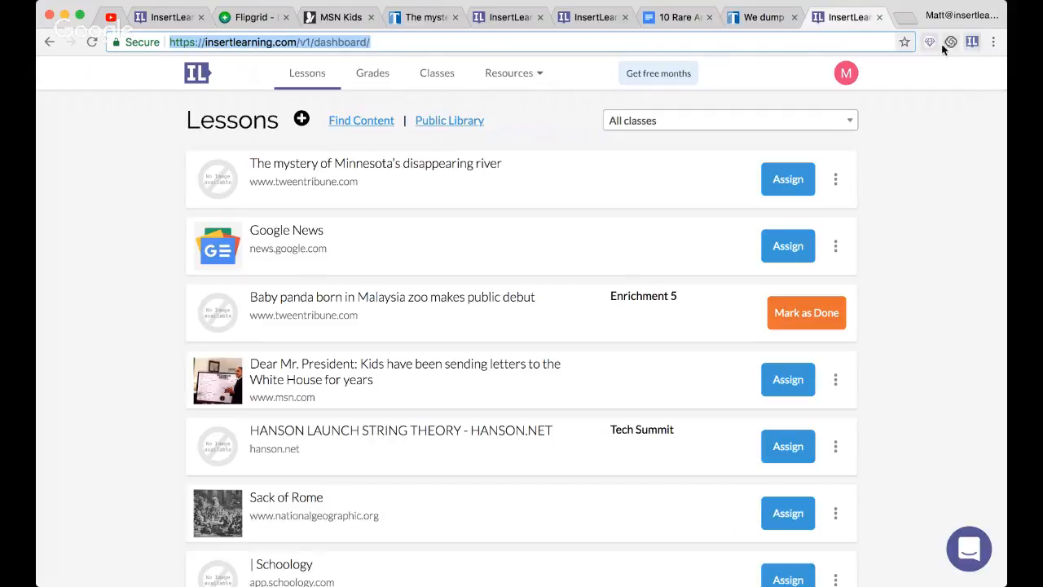
pyautogui.click(427, 79)
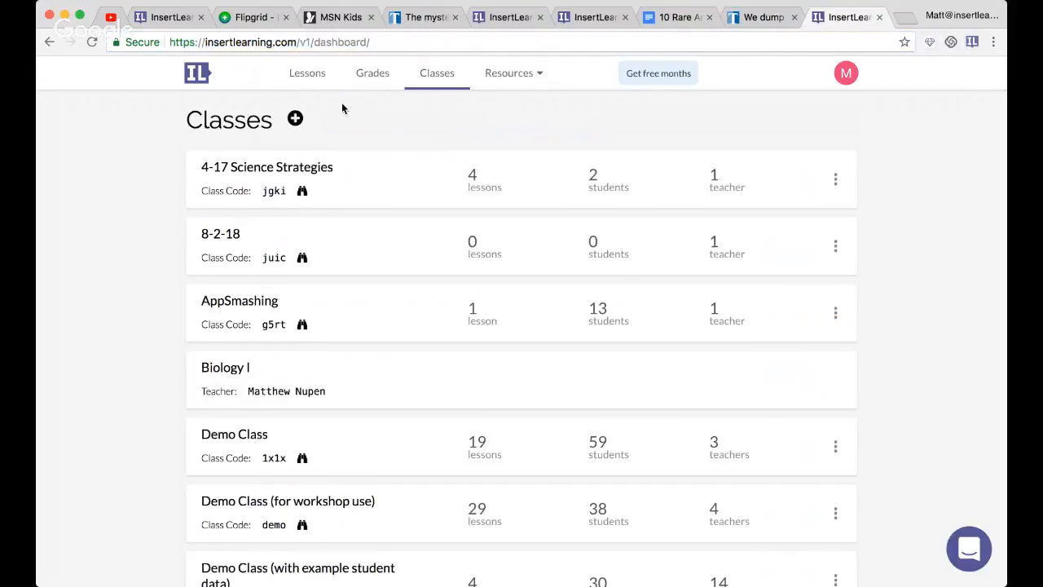
# - Start enrolling in a class by entering the class code of 8-2-18, and cancel the enrollment
pyautogui.click(294, 120)
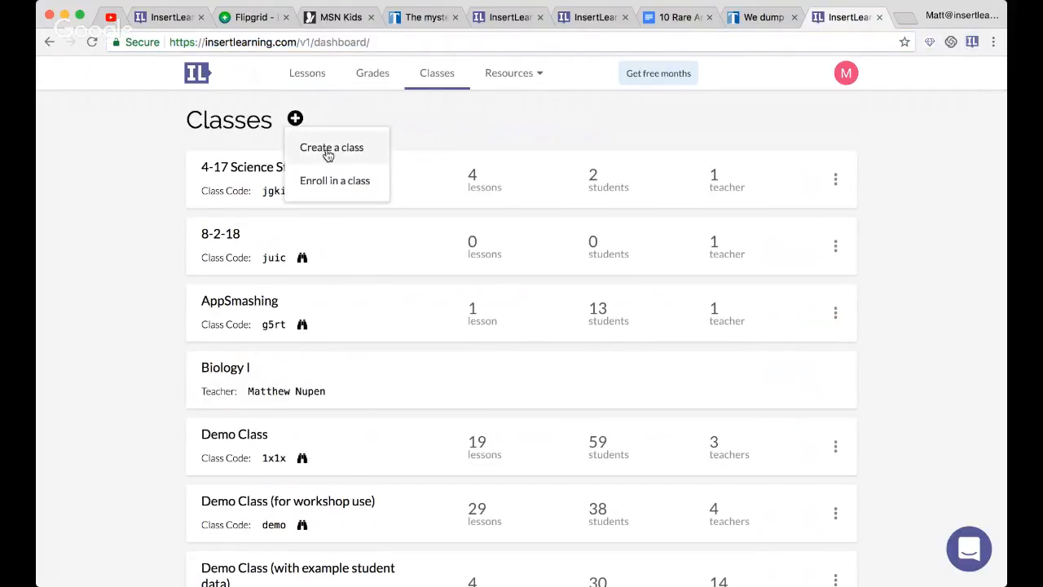
pyautogui.click(352, 188)
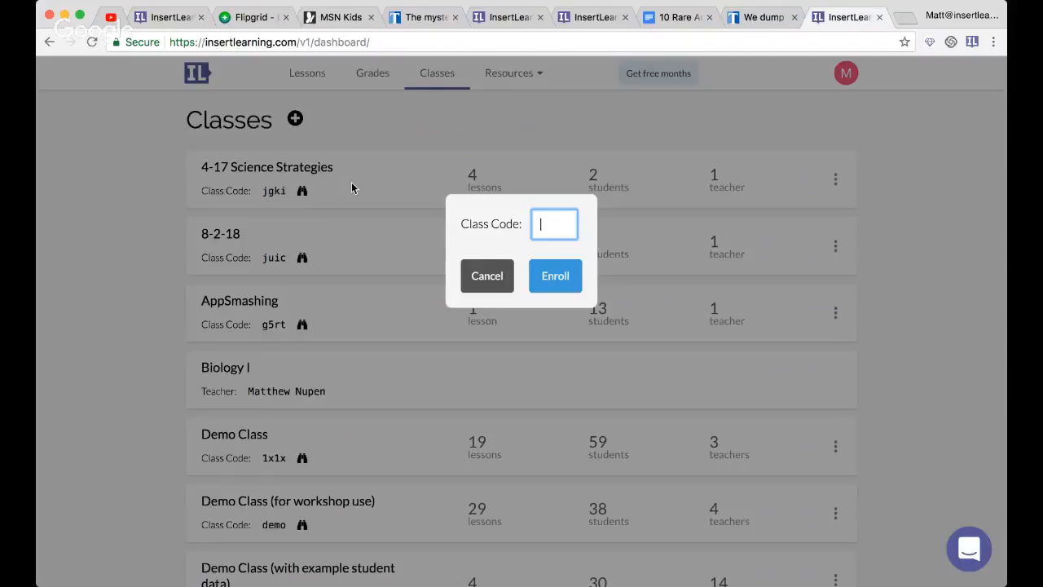
pyautogui.click(484, 277)
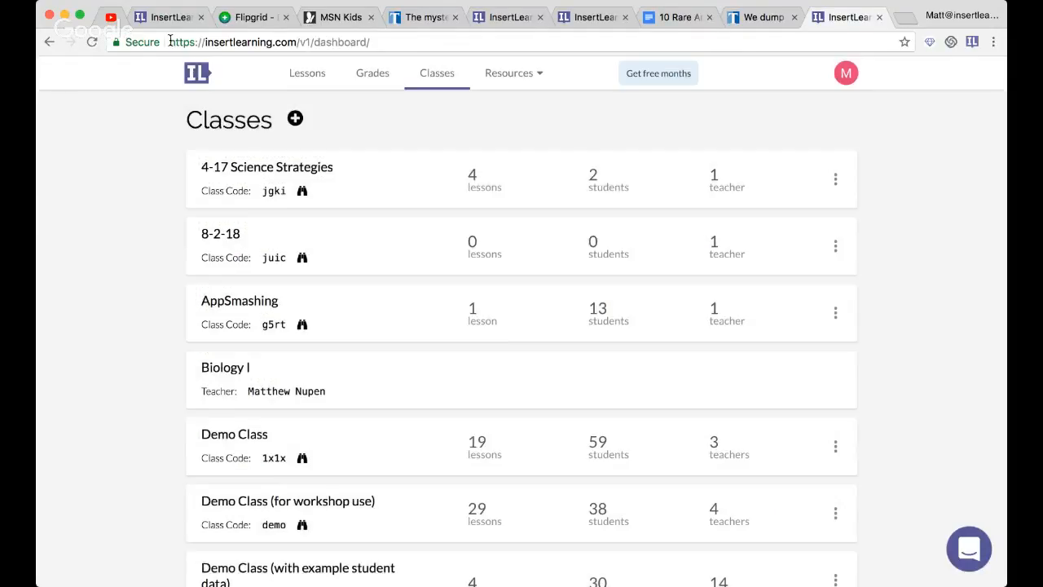
# - Switch to the YouTube live stream and post "class code:" followed by the 8-2-18 class code in the chat
pyautogui.click(112, 17)
pyautogui.click(795, 390)
pyautogui.write('cl')
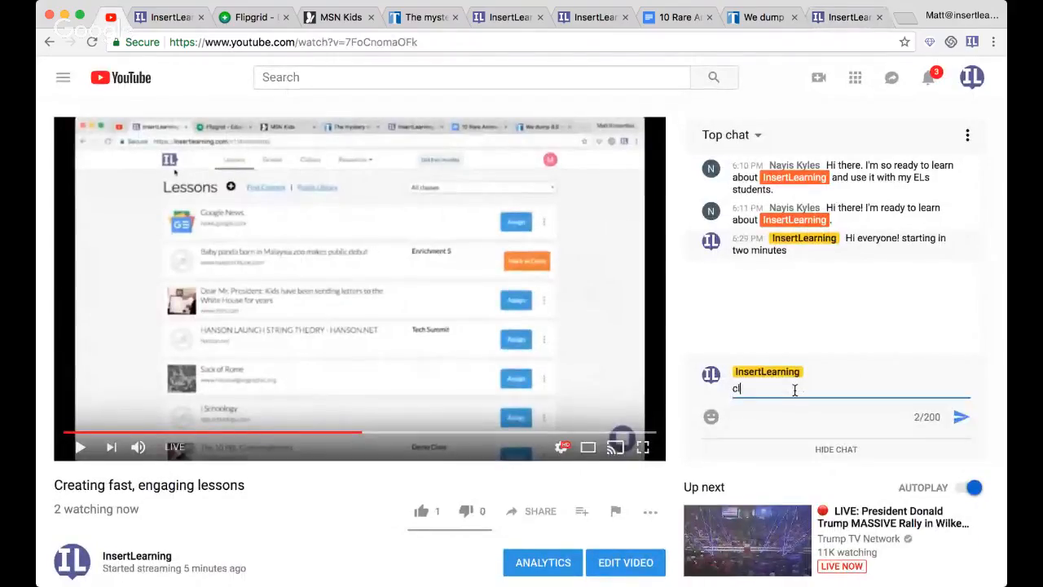
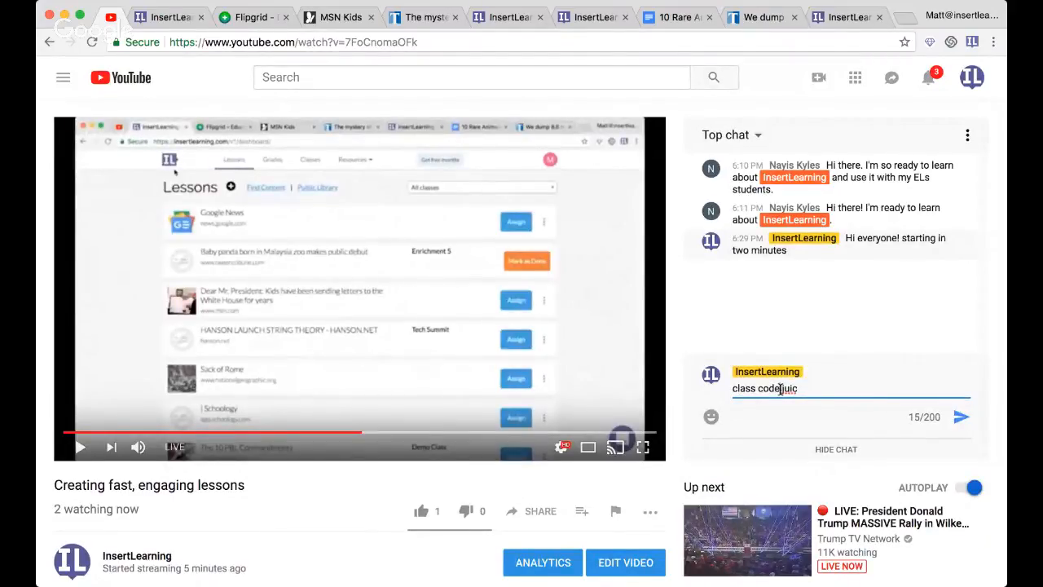
pyautogui.click(780, 389)
pyautogui.write(':')
pyautogui.press('Return')
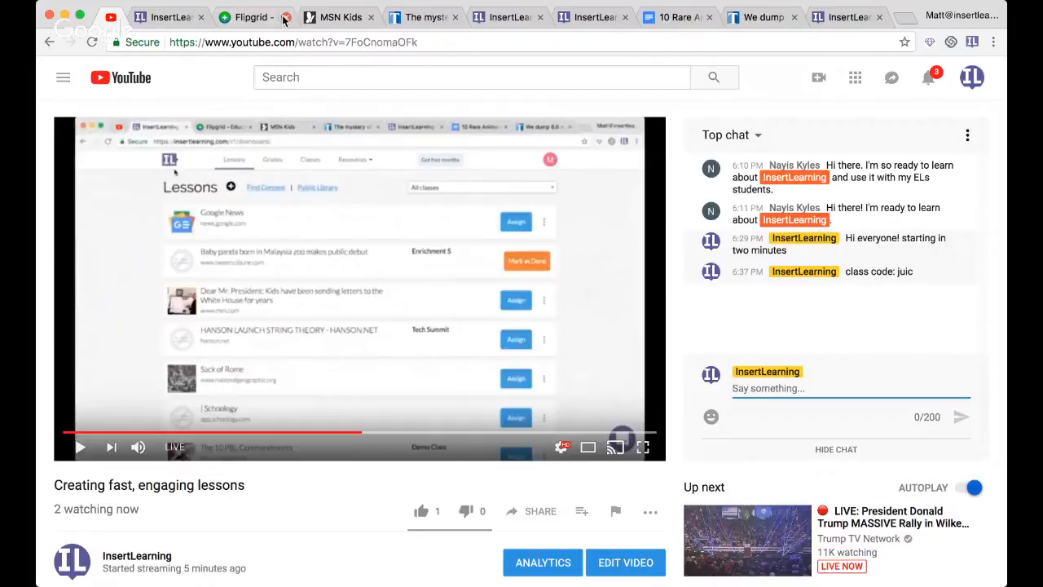
# - Return to the Minnesota river article and assign the lesson to the class 8-2-18
pyautogui.click(506, 19)
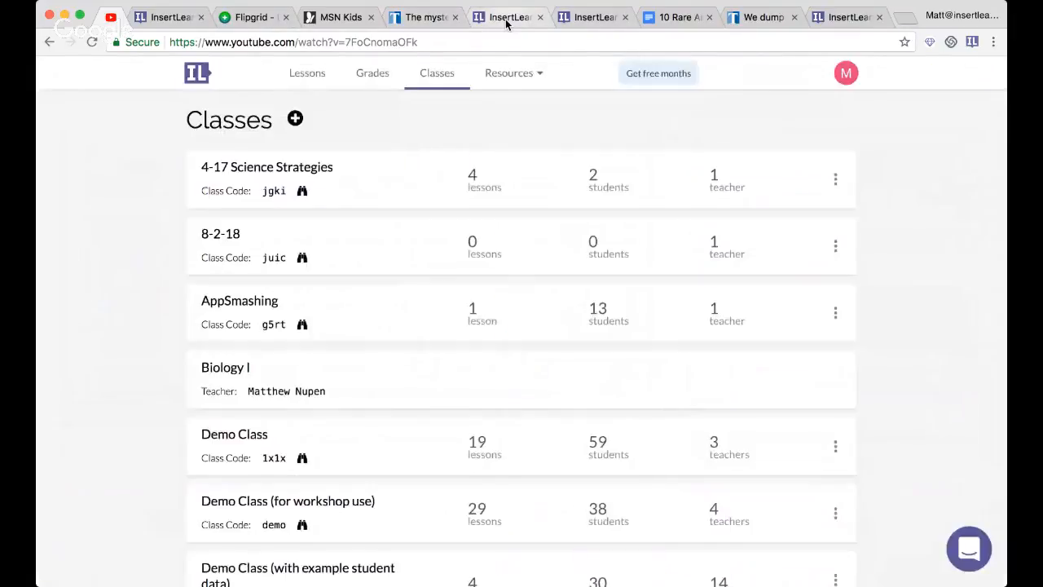
pyautogui.click(425, 18)
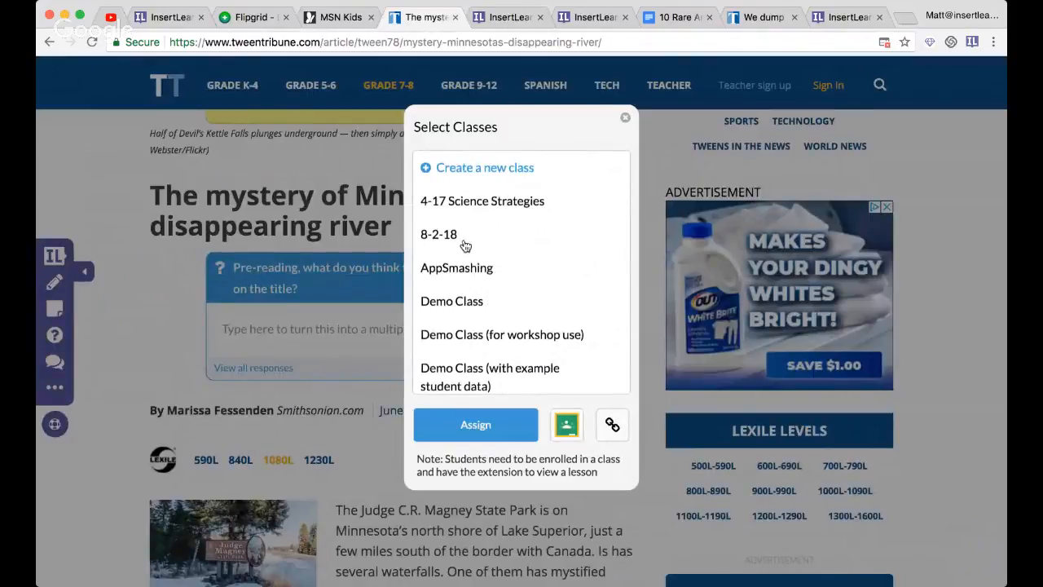
pyautogui.click(452, 245)
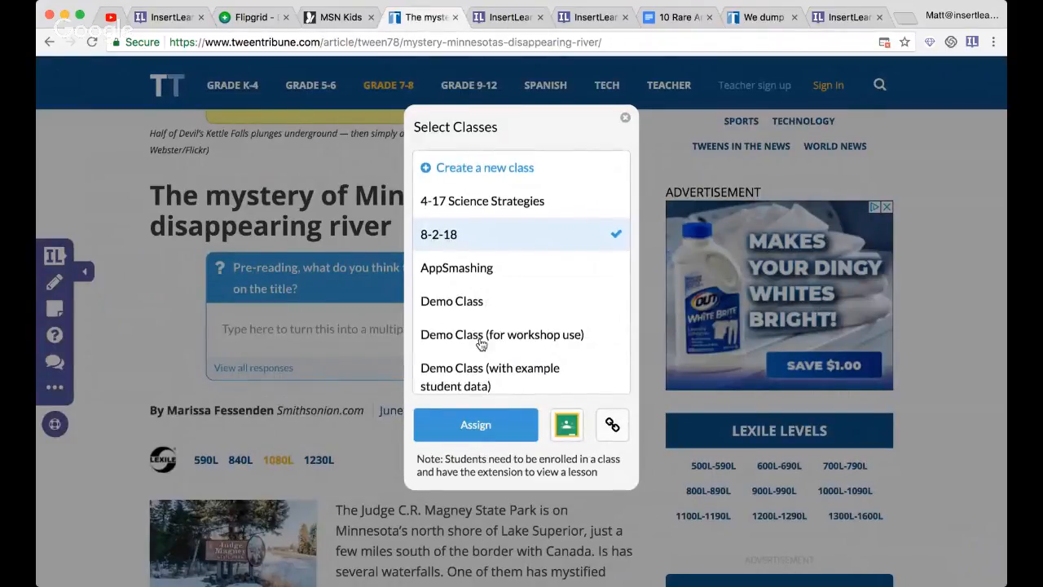
pyautogui.click(489, 431)
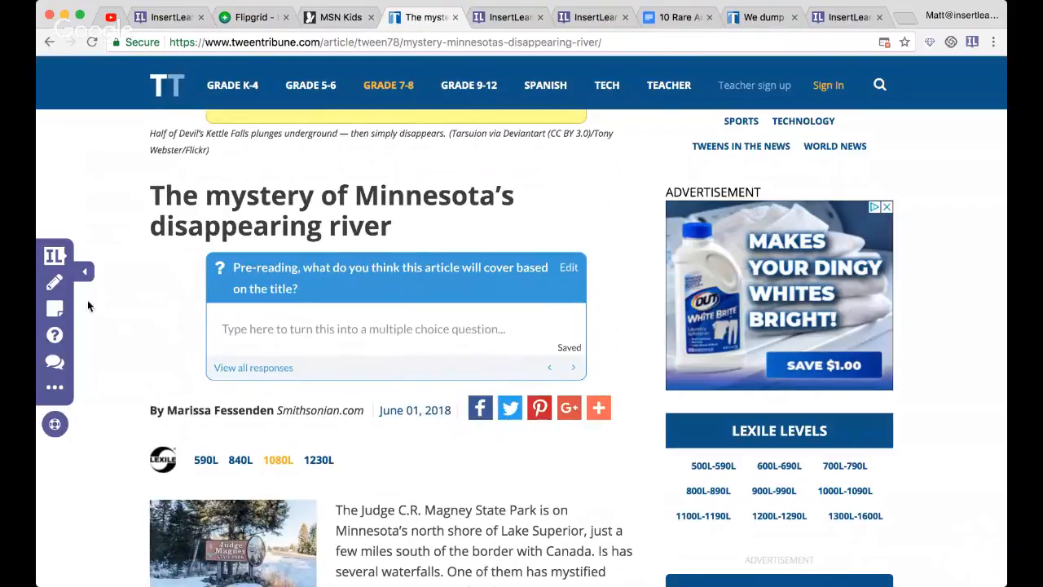
# - Check the lesson's class assignment in the article's class selection and in the dashboard's lesson list
pyautogui.click(55, 257)
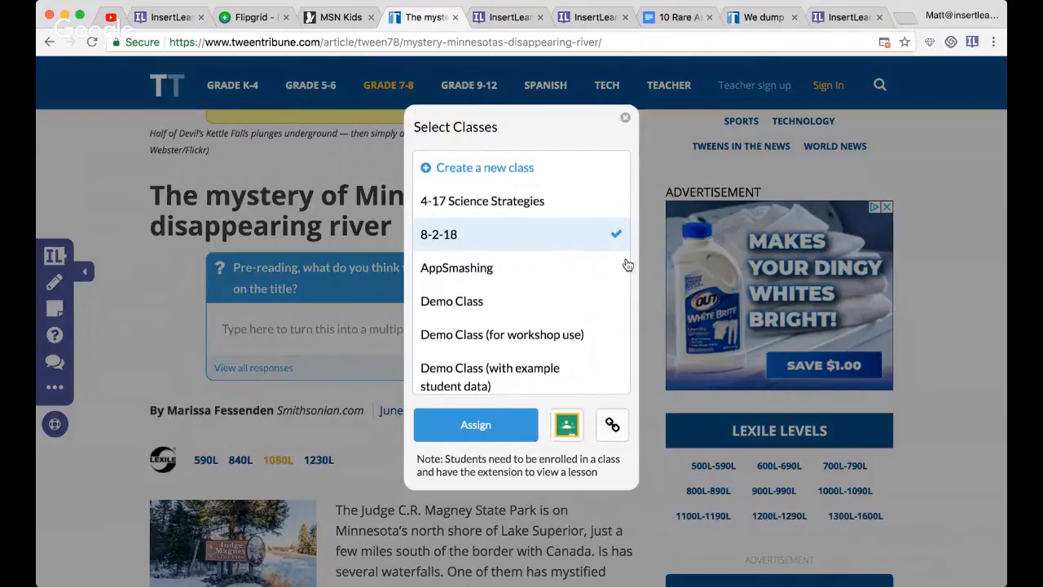
pyautogui.click(847, 17)
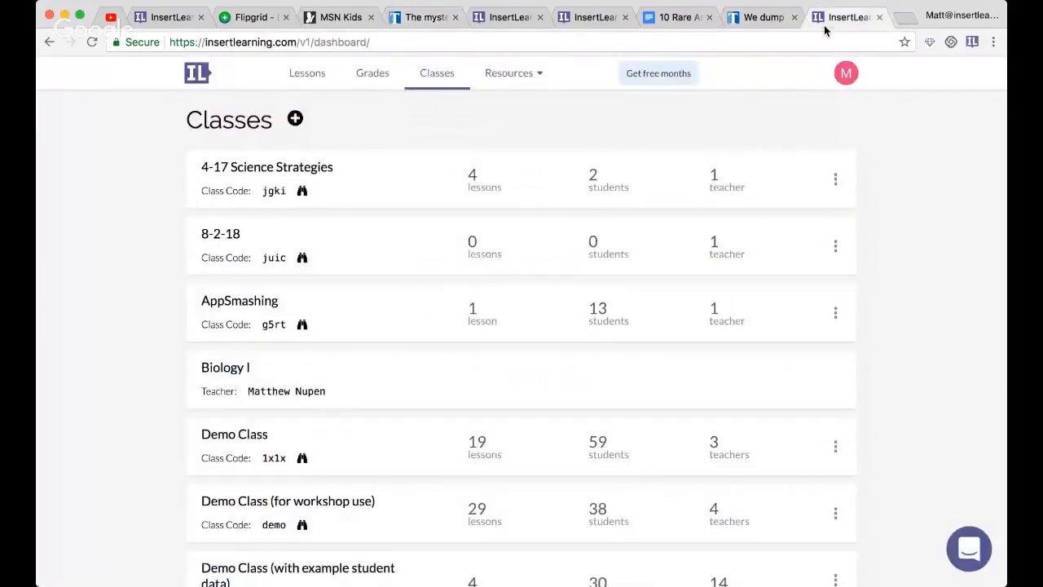
pyautogui.click(298, 73)
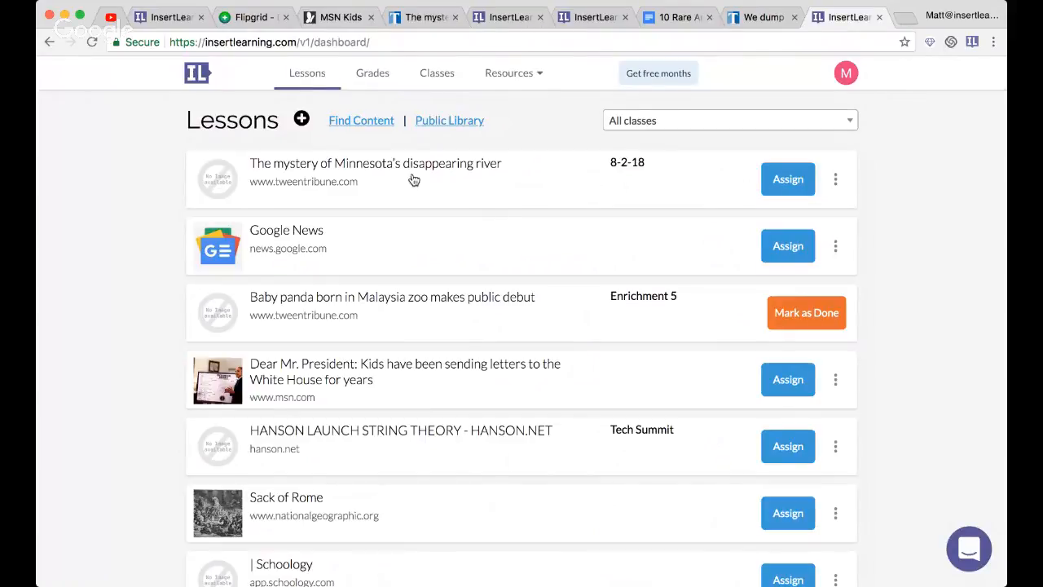
# - Return to the Minnesota river article and copy the lesson's share link from its class selection
pyautogui.click(399, 17)
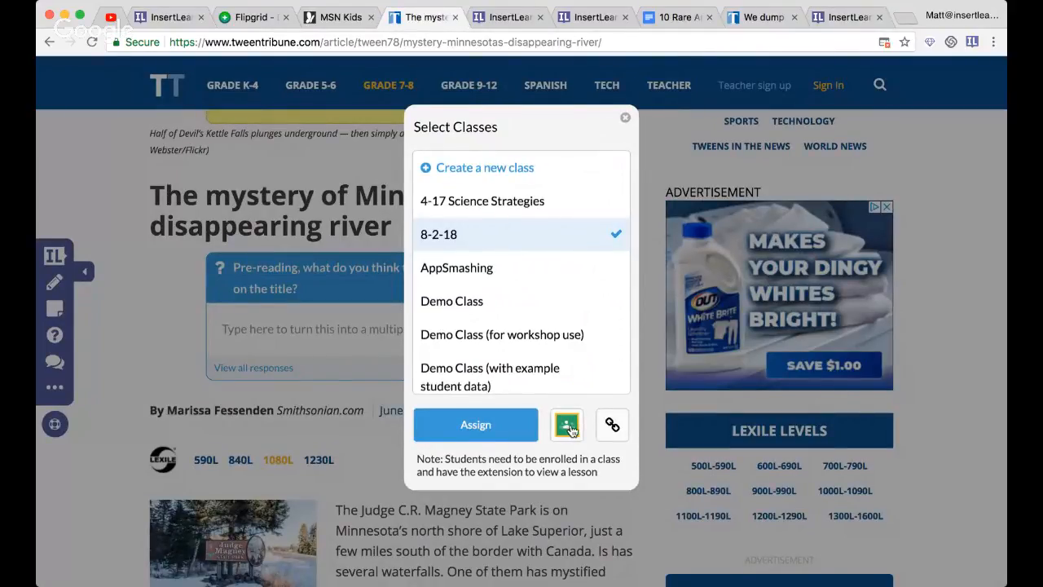
pyautogui.click(612, 428)
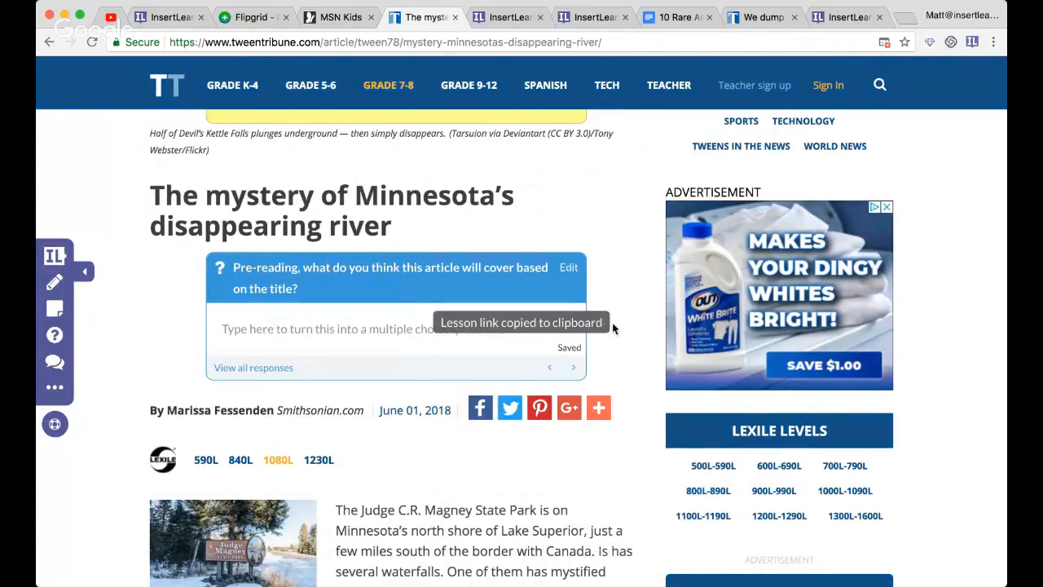
pyautogui.press('super+t')
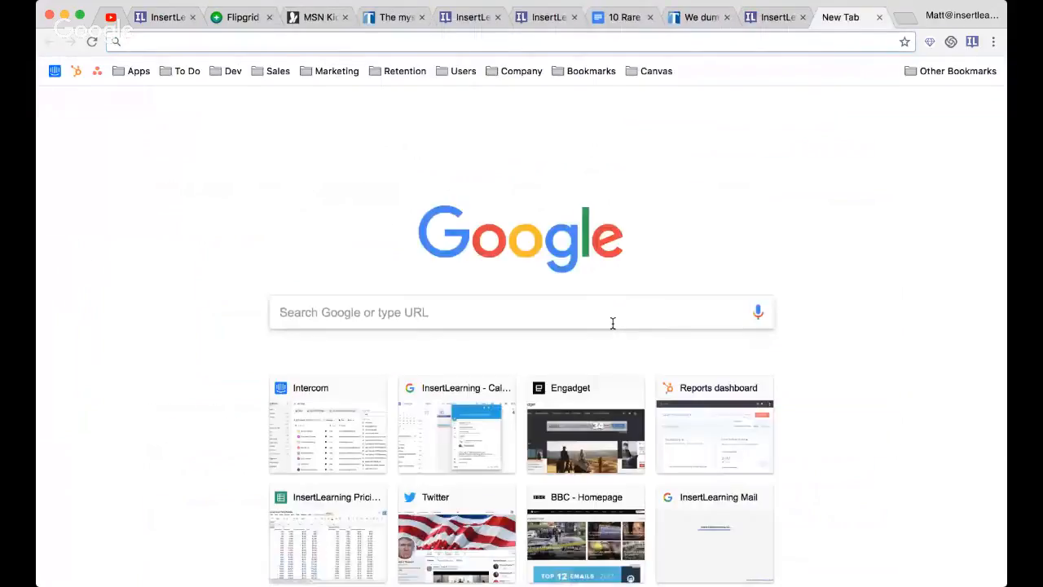
# - Switch to the YouTube live stream and post the copied lesson link in the chat
pyautogui.press('super+1')
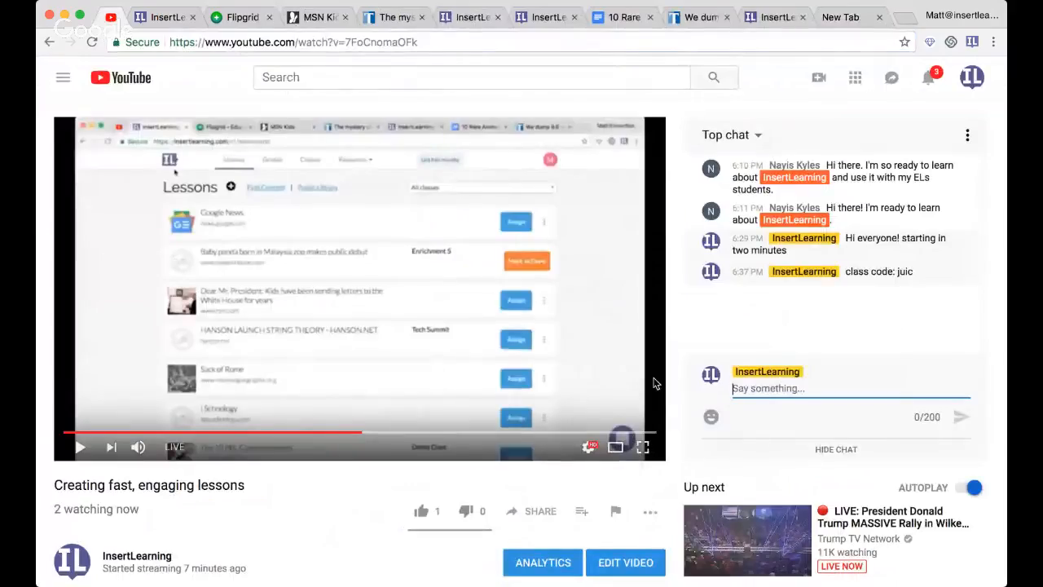
pyautogui.press('super+v')
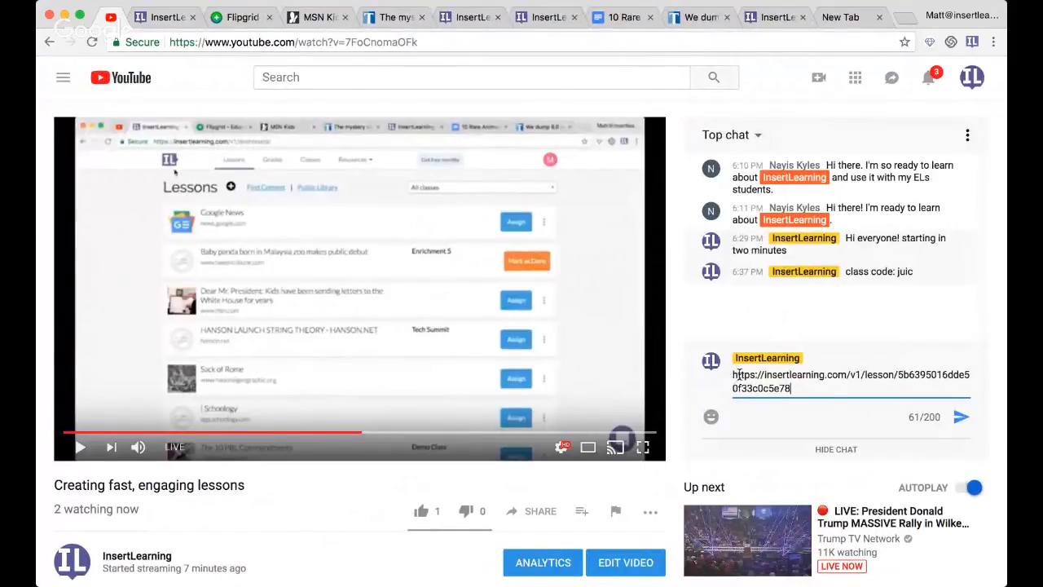
pyautogui.moveTo(806, 389); pyautogui.dragTo(847, 372)
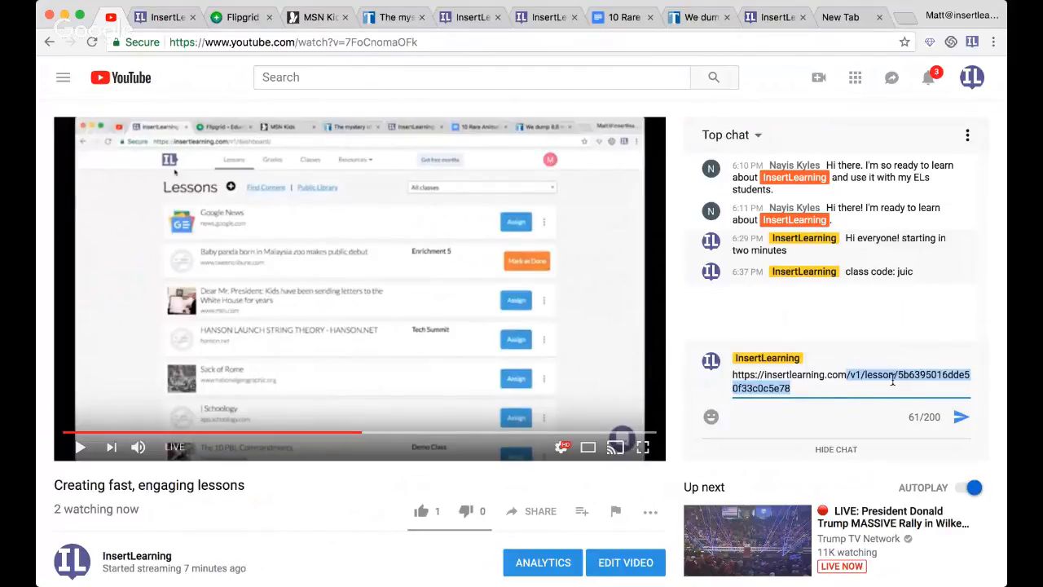
pyautogui.click(816, 387)
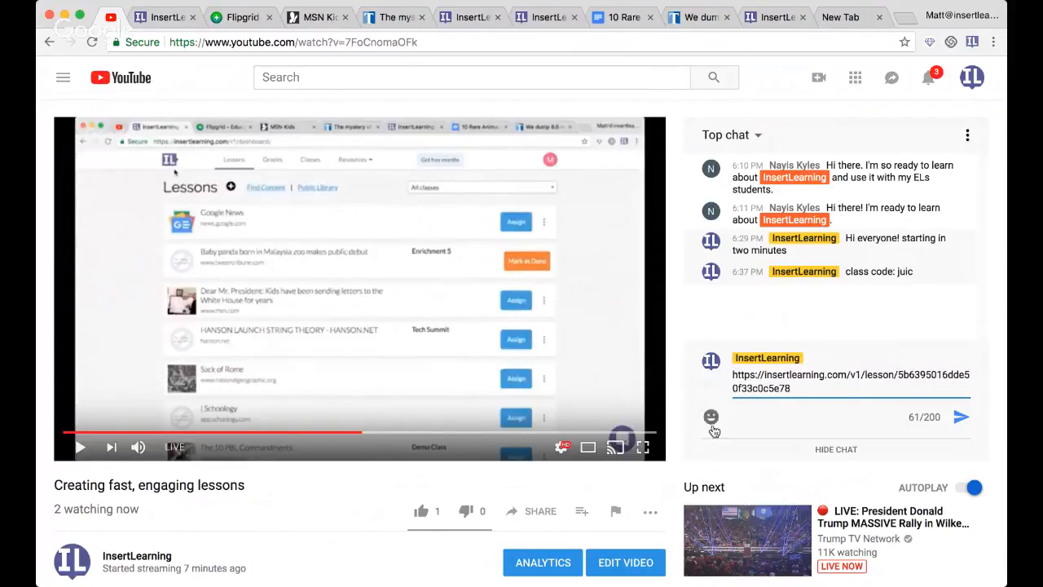
pyautogui.moveTo(790, 388); pyautogui.dragTo(723, 374)
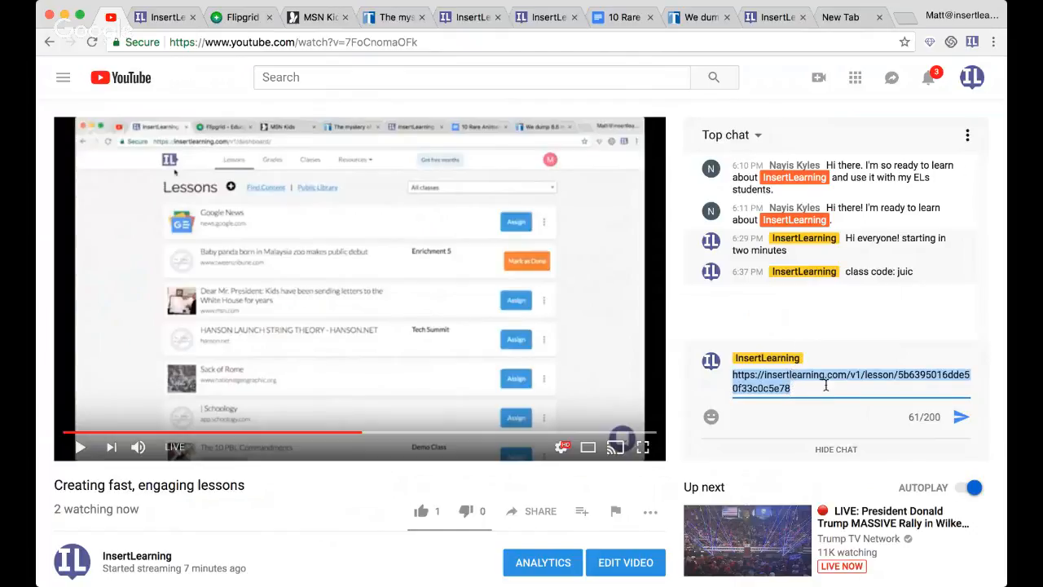
pyautogui.click(962, 416)
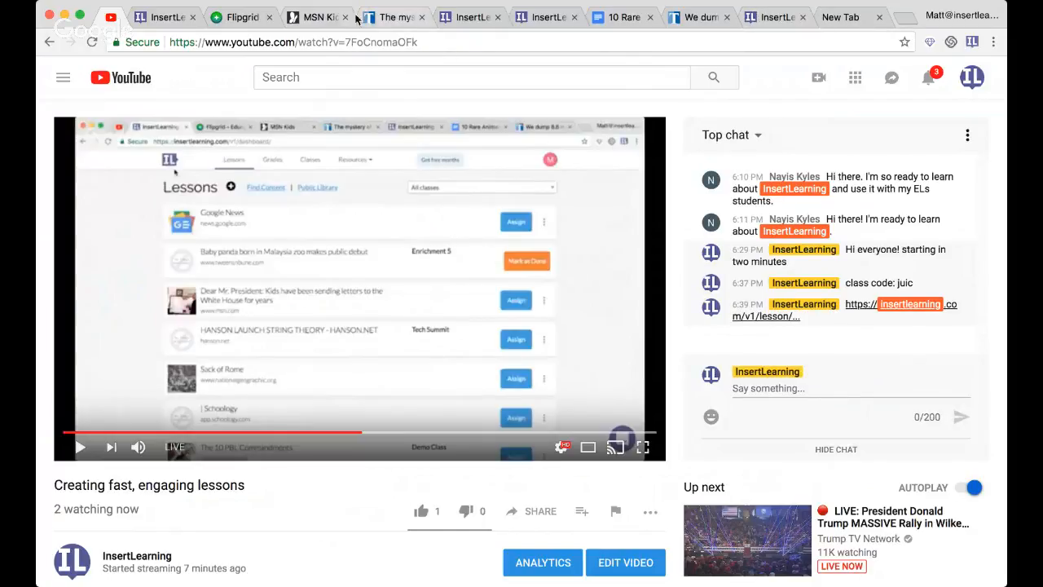
# - Return to the Minnesota river article, reload the page and turn the InsertLearning tools back on
pyautogui.click(390, 18)
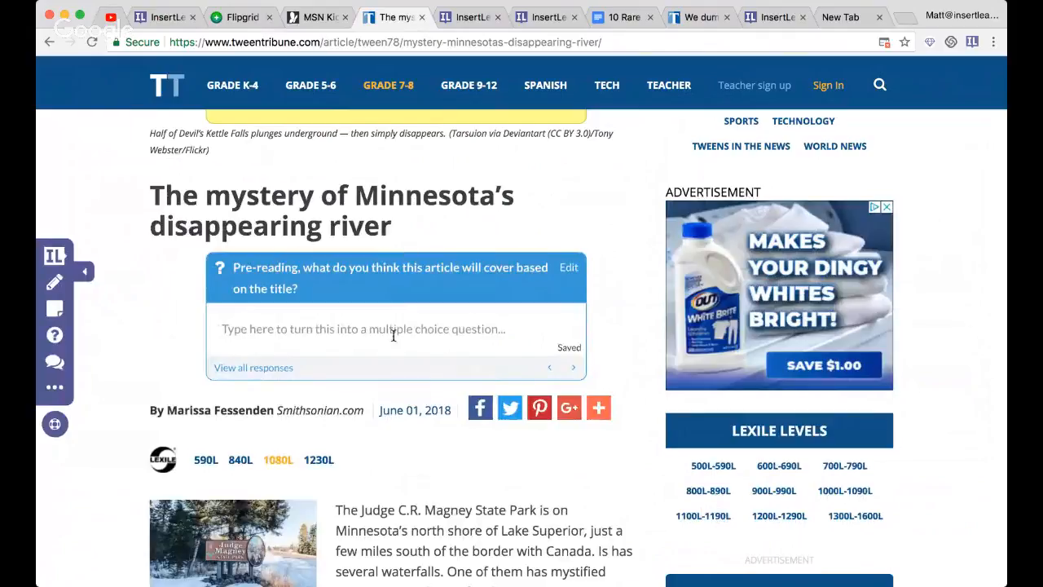
pyautogui.scroll(5, 350, 290)
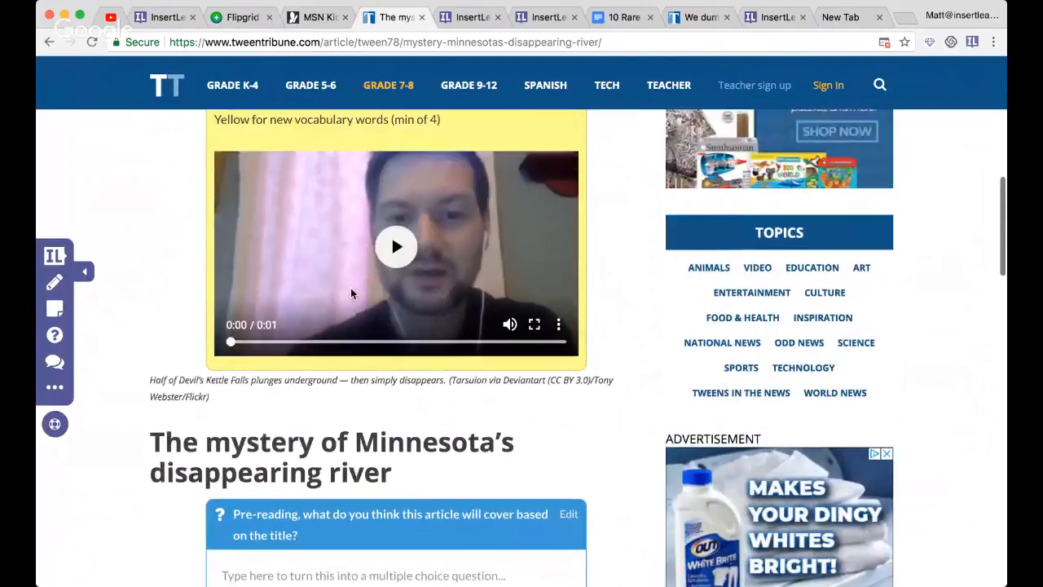
pyautogui.scroll(5, 350, 293)
pyautogui.scroll(-5, 314, 305)
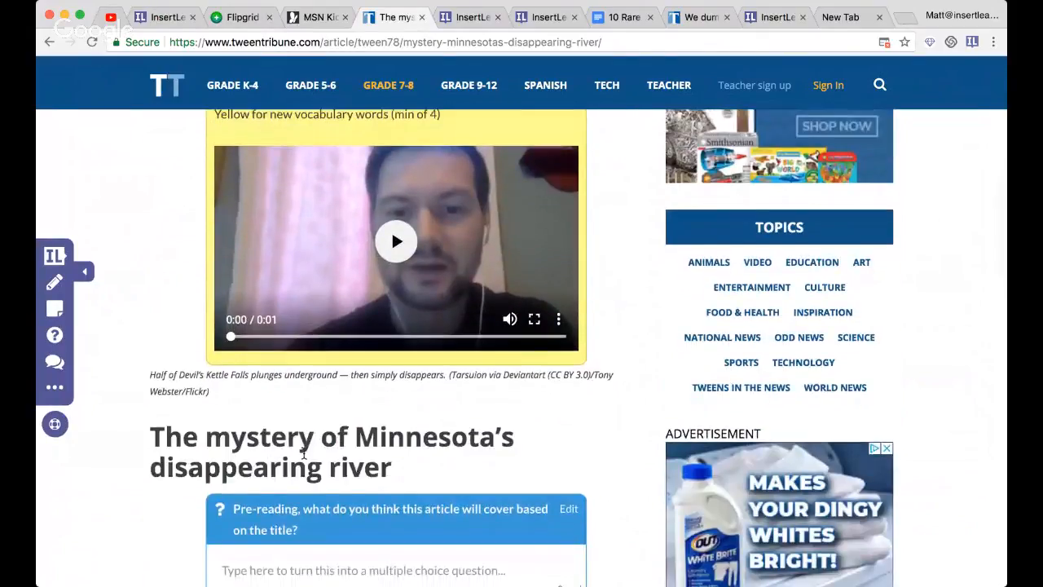
pyautogui.scroll(-3, 303, 453)
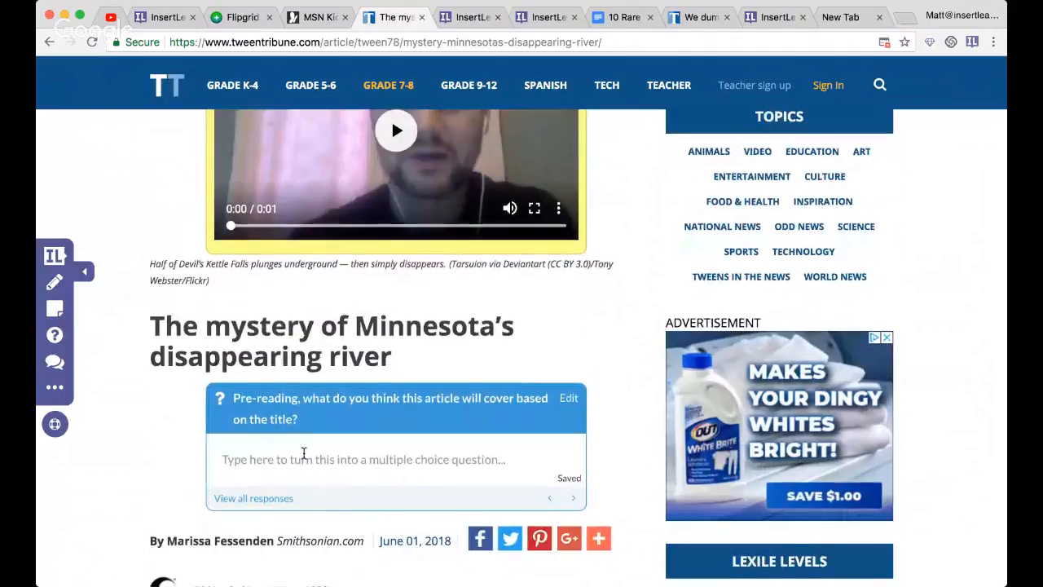
pyautogui.scroll(-5, 303, 453)
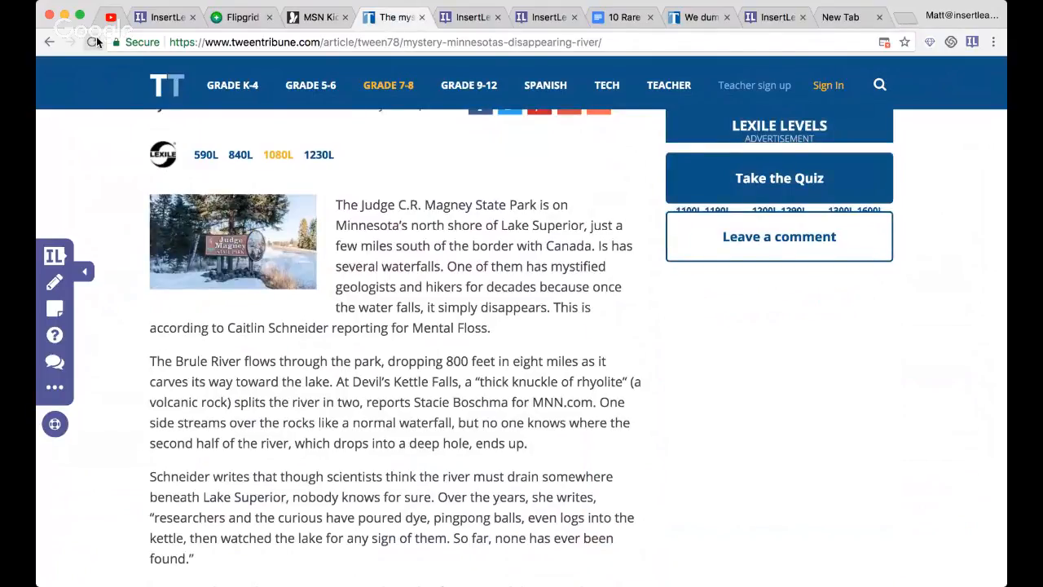
pyautogui.click(93, 40)
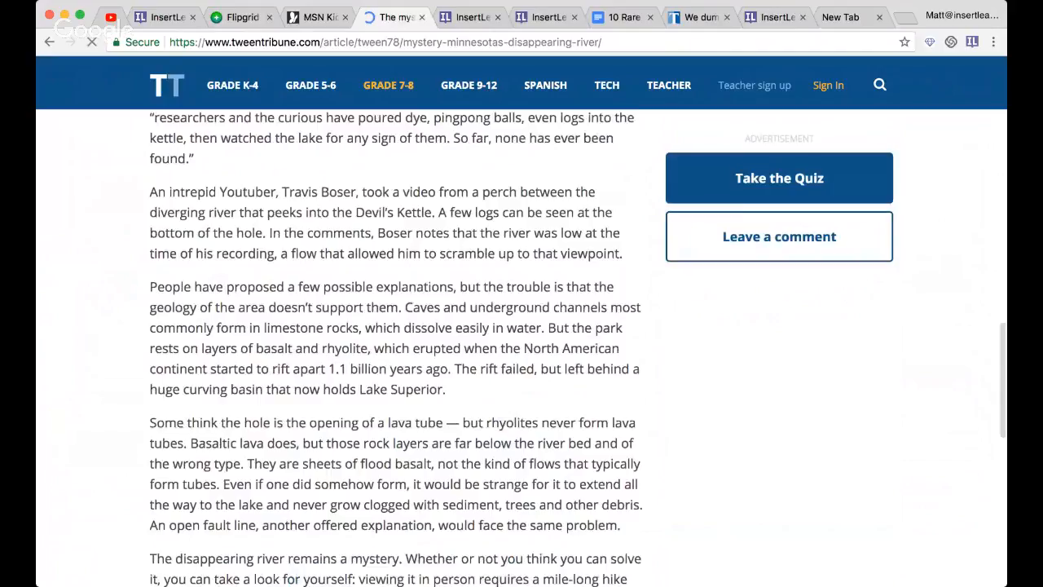
pyautogui.click(972, 43)
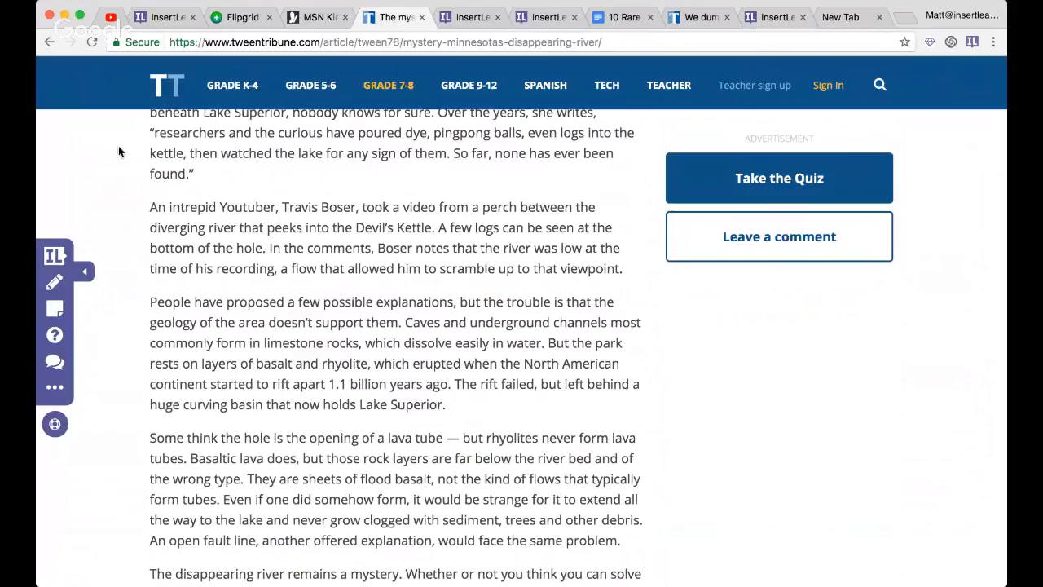
# - Highlight "Judge C.R. Magney State Park" and "Minnesota's north shore of Lake Superior" in yellow in the article's first paragraph
pyautogui.scroll(4, 139, 172)
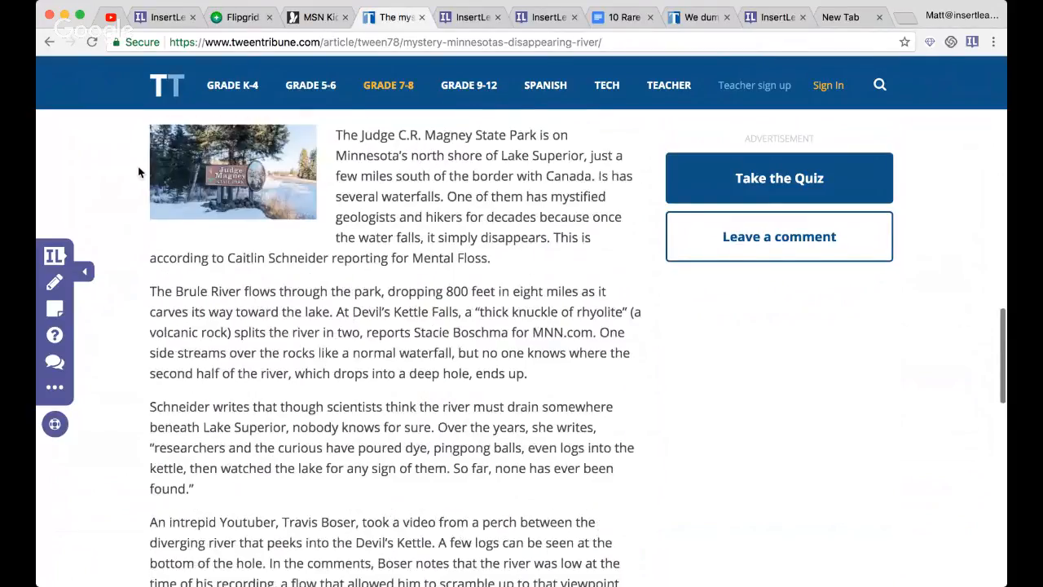
pyautogui.scroll(5, 138, 172)
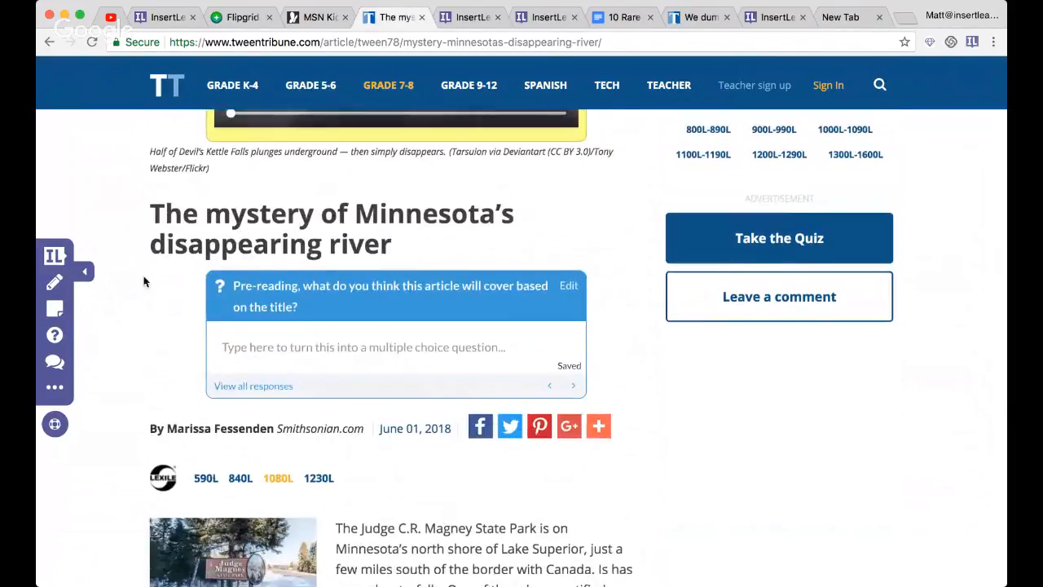
pyautogui.scroll(-4, 144, 281)
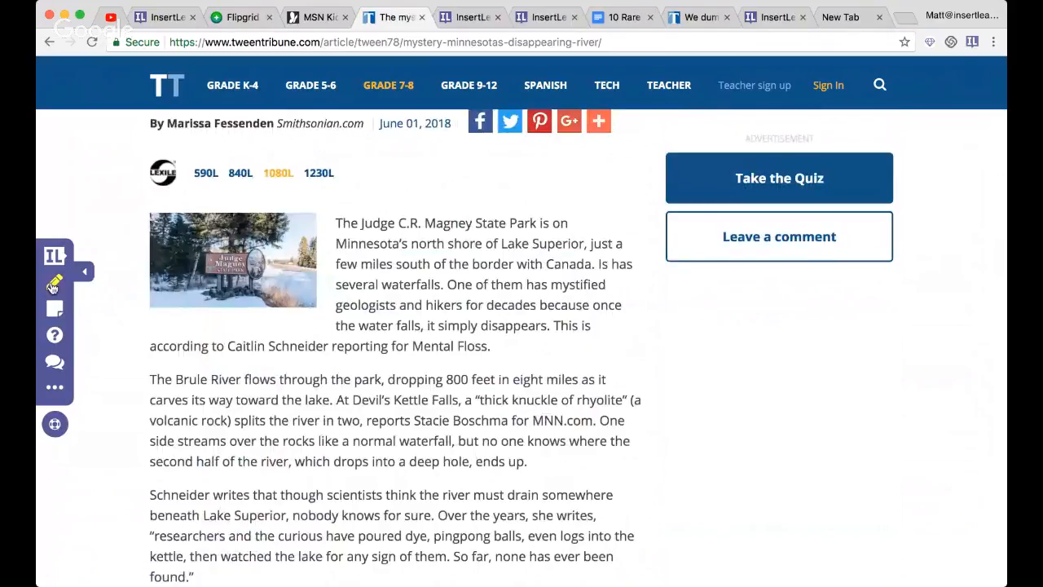
pyautogui.moveTo(360, 227); pyautogui.dragTo(537, 222)
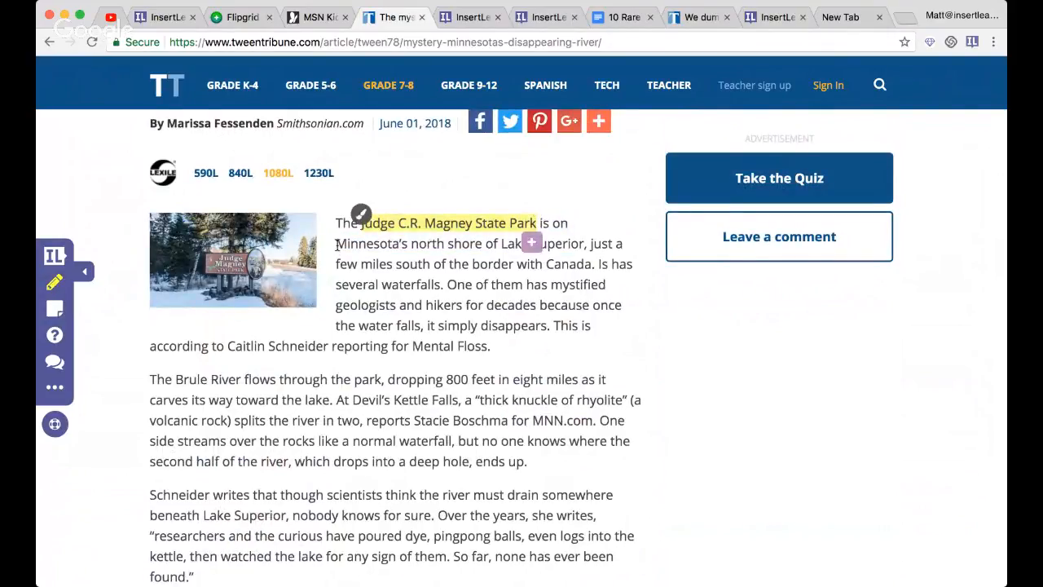
pyautogui.moveTo(336, 245); pyautogui.dragTo(585, 245)
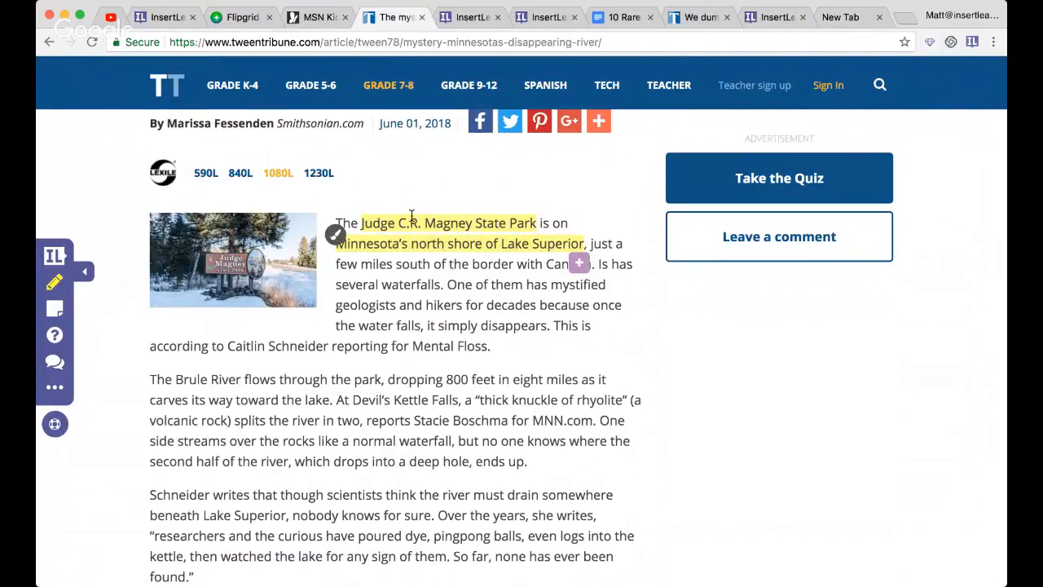
# - Add the comment "one of the great lakes" to the highlighted phrase about Lake Superior's north shore
pyautogui.click(530, 242)
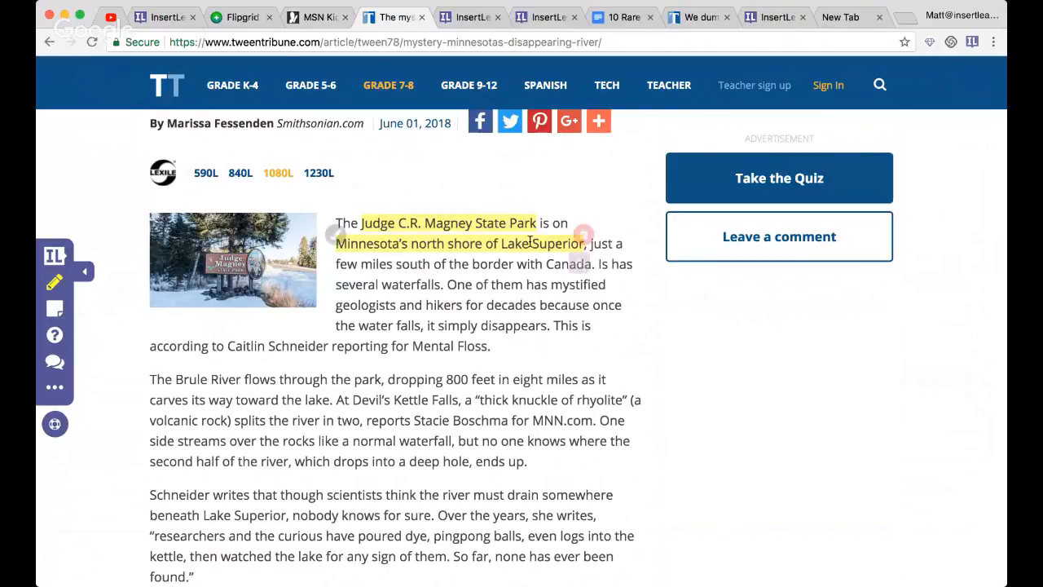
pyautogui.click(581, 263)
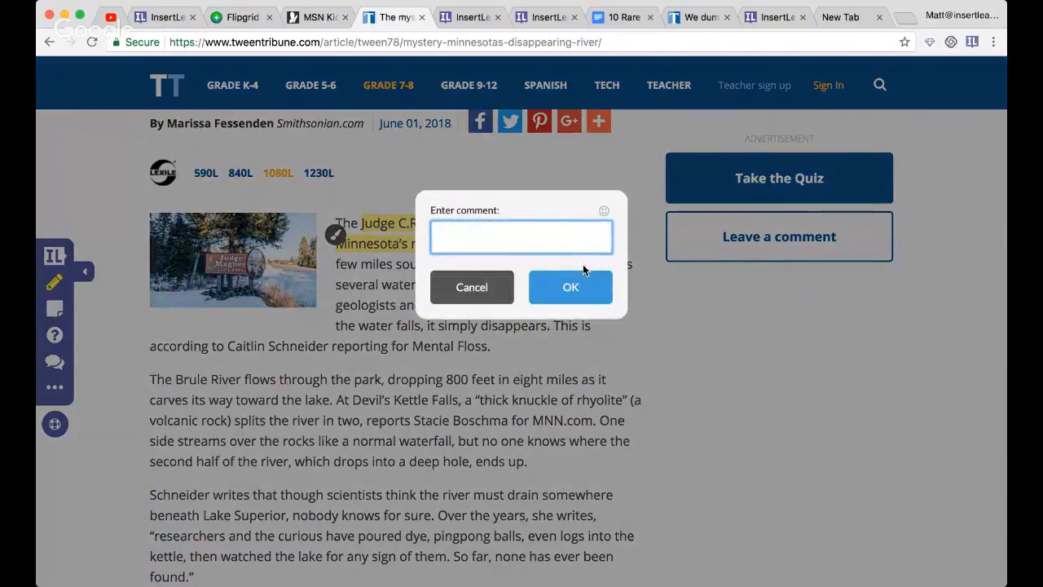
pyautogui.write('one of the great lakes')
pyautogui.click(575, 298)
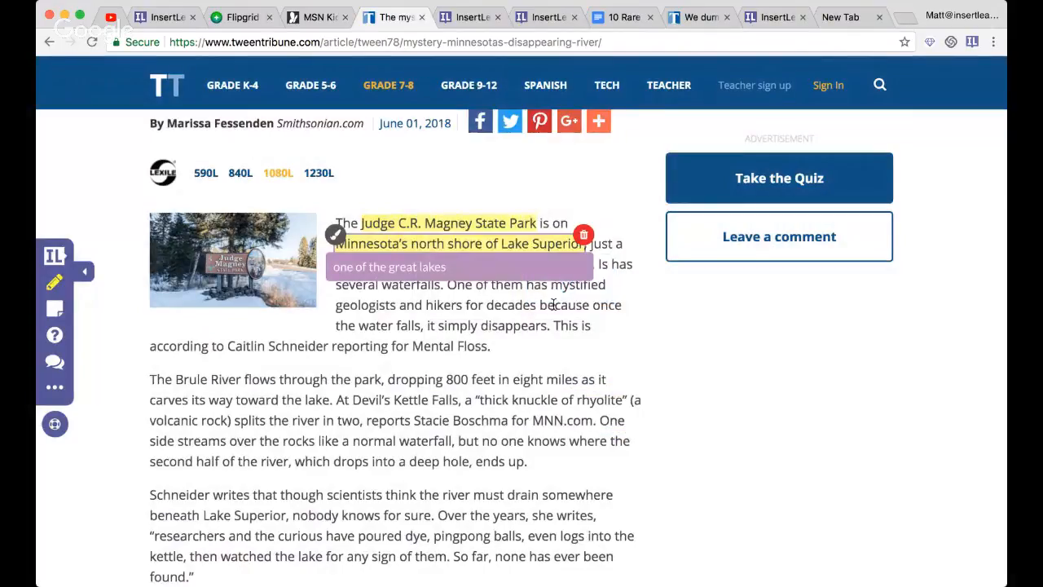
pyautogui.click(470, 248)
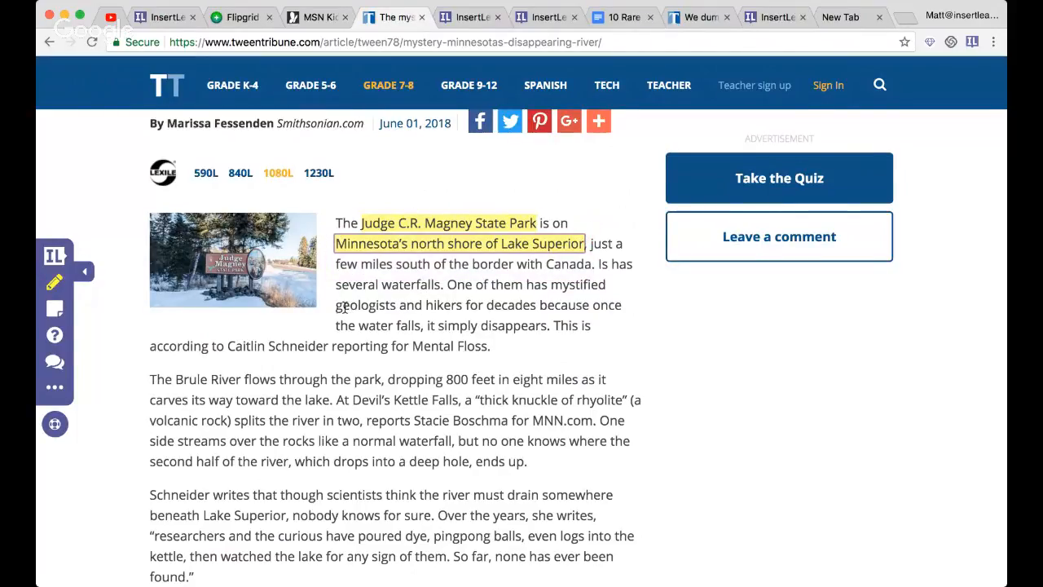
# - Highlight the word "geologists" in the first paragraph and cycle its highlight colour until it is yellow
pyautogui.moveTo(335, 307)
pyautogui.mouseDown()
pyautogui.moveTo(358, 307)
pyautogui.moveTo(315, 305)
pyautogui.mouseUp()
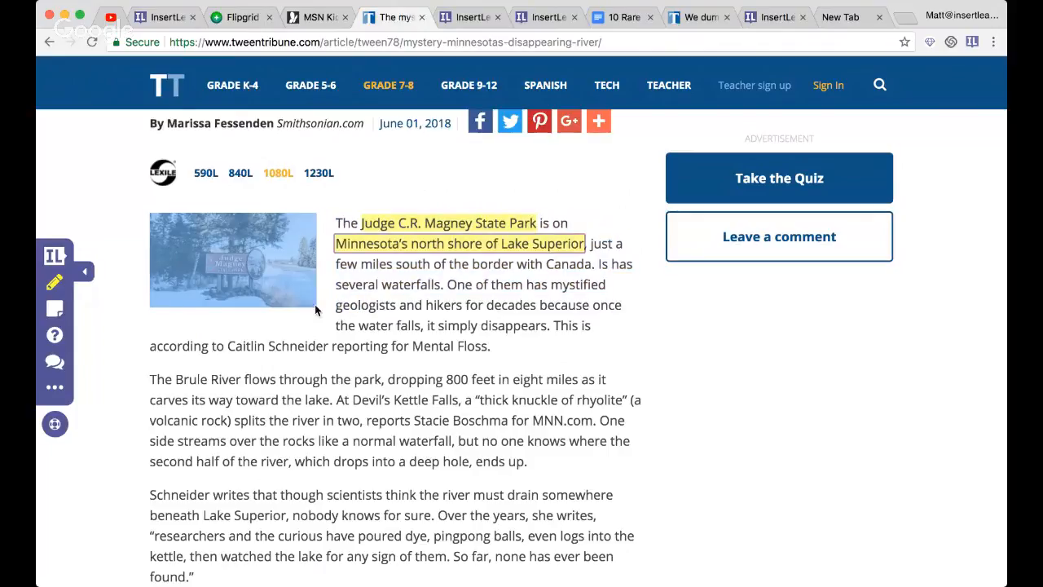
pyautogui.click(324, 282)
pyautogui.doubleClick(346, 303)
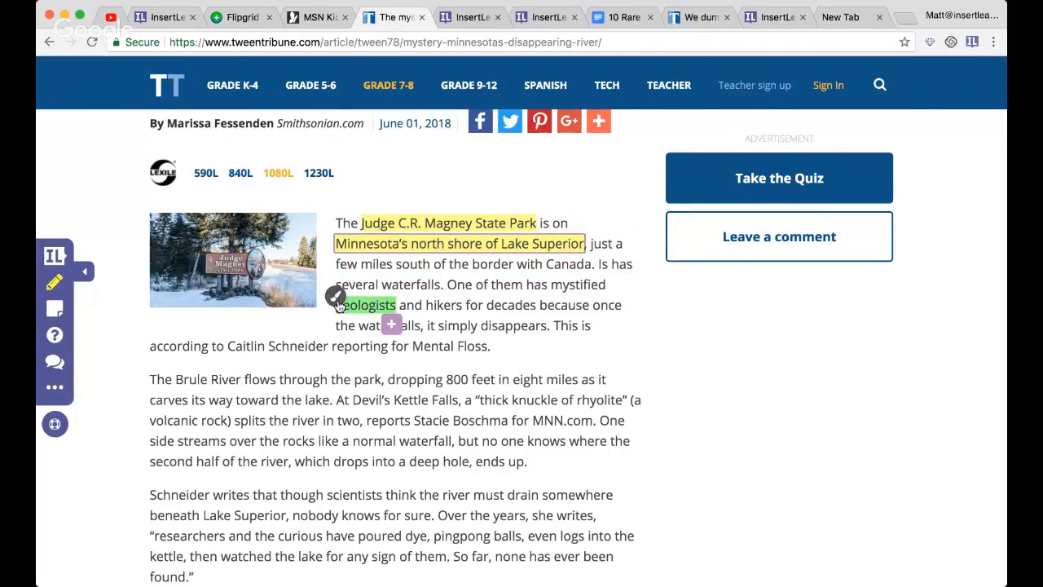
pyautogui.scroll(10, 337, 303)
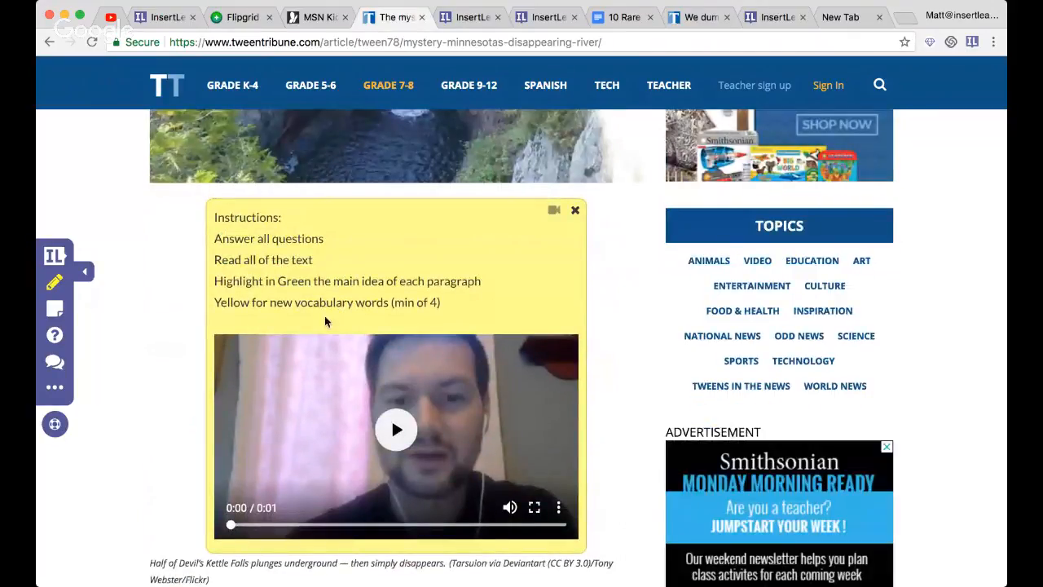
pyautogui.scroll(-10, 324, 321)
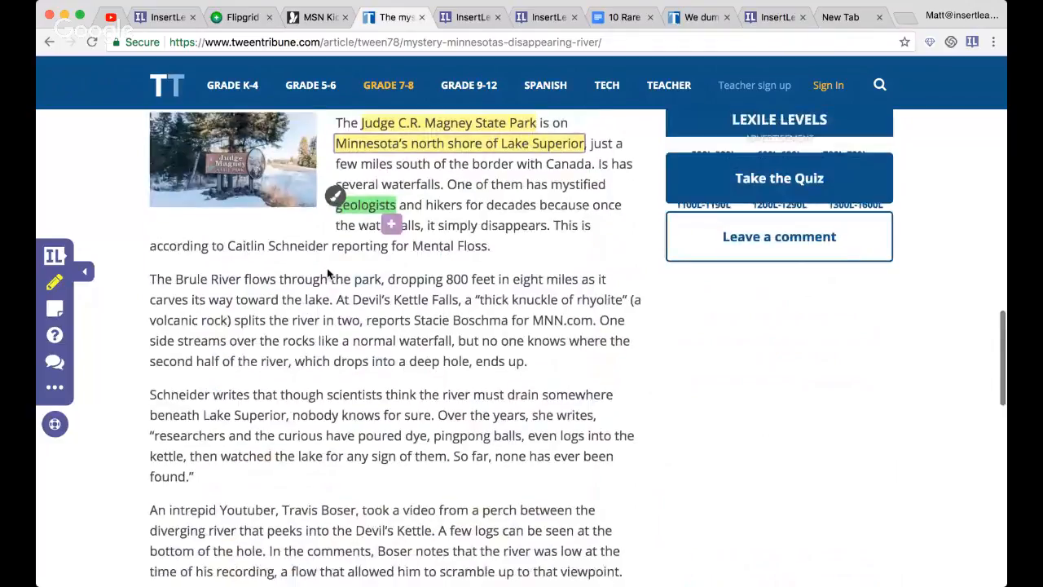
pyautogui.scroll(2, 329, 273)
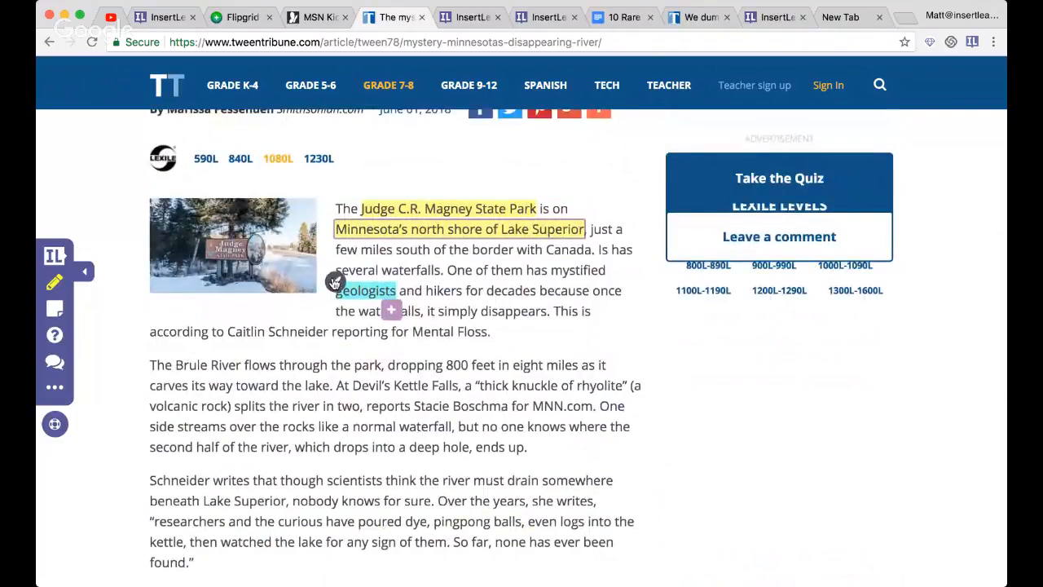
pyautogui.click(335, 282)
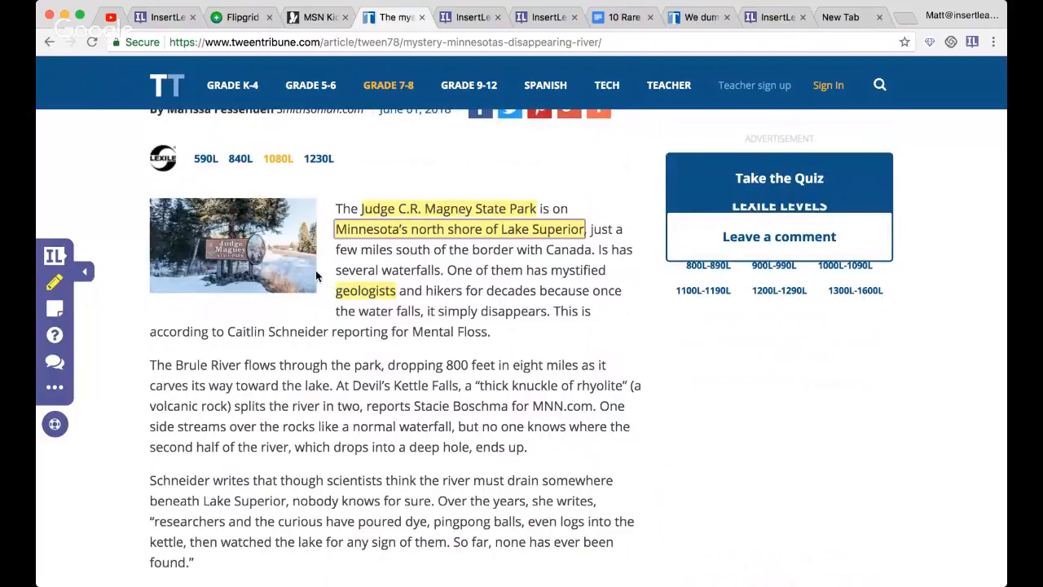
# - Turn off highlighting, copy "Judge C.R. Magney State Park" from the article, search Google for it and open the place in Google Maps
pyautogui.click(54, 282)
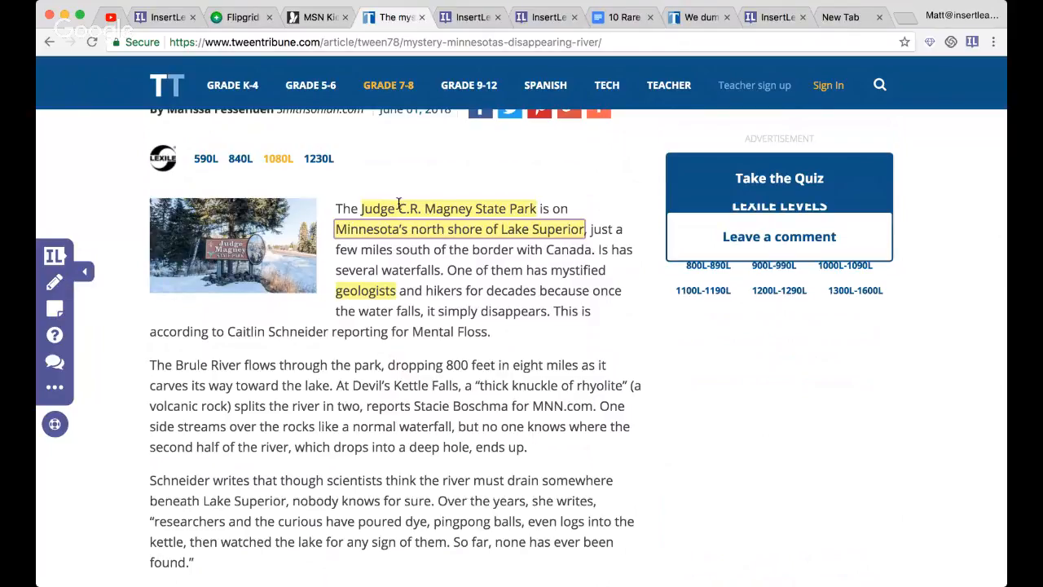
pyautogui.moveTo(361, 210); pyautogui.dragTo(540, 210)
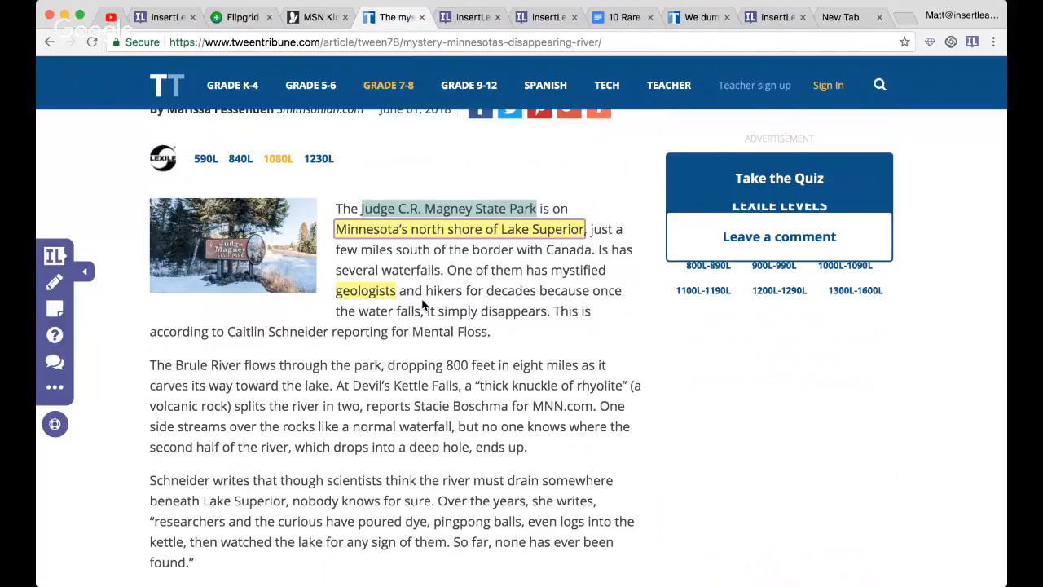
pyautogui.press('super+t')
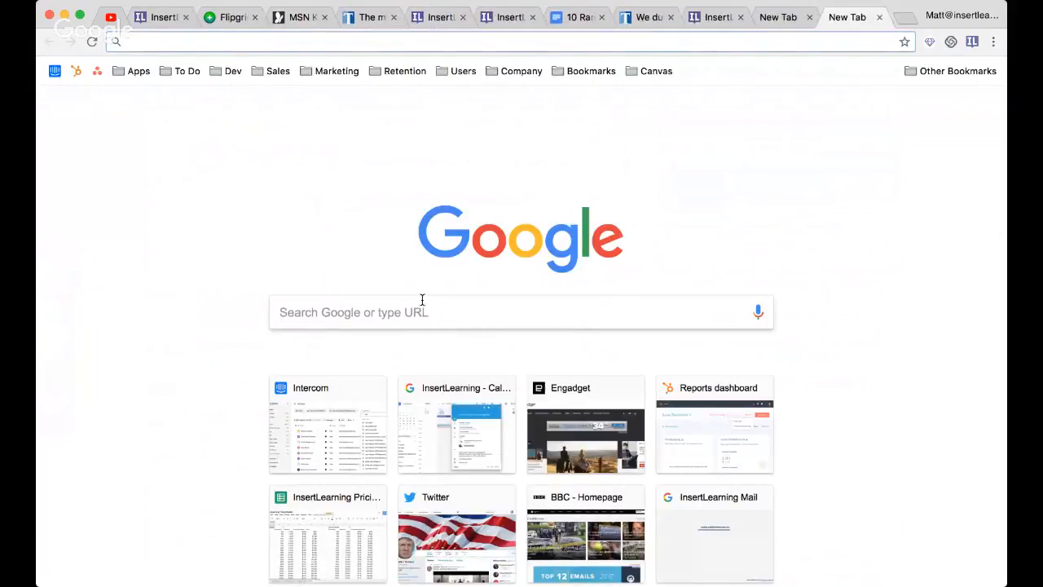
pyautogui.write('judge c.r. magney state park')
pyautogui.press('Return')
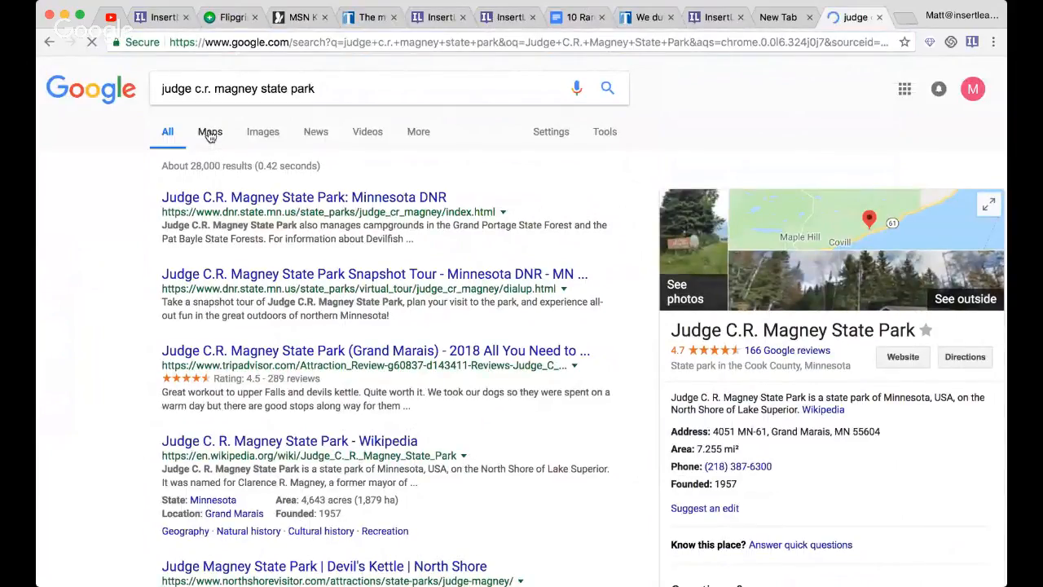
pyautogui.click(209, 133)
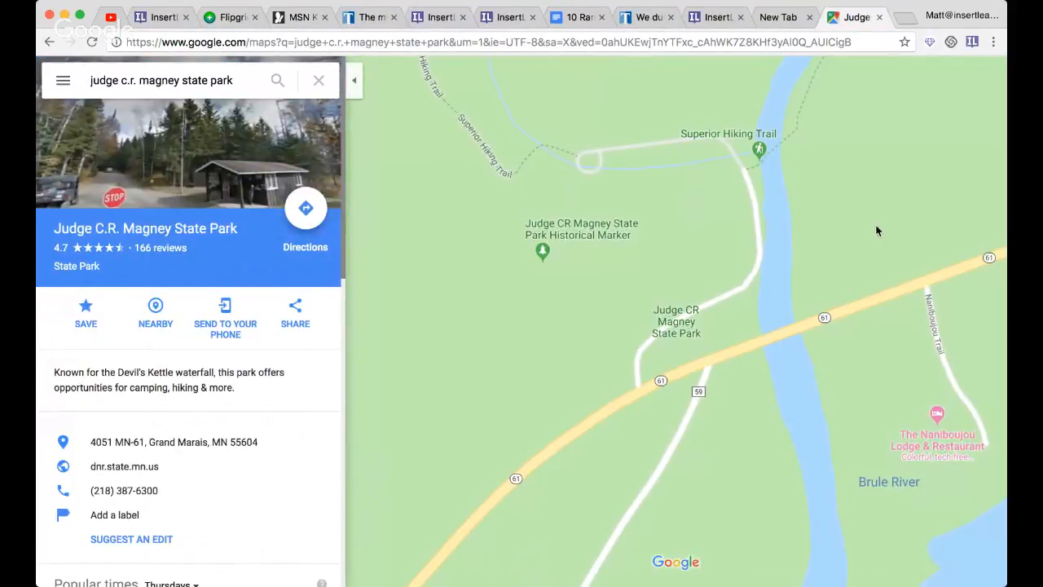
# - Widen the park's map to cover the Great Lakes and much of North America, and copy its medium-size embed HTML
pyautogui.click(982, 538)
pyautogui.click(981, 538)
pyautogui.click(981, 538)
pyautogui.click(981, 538)
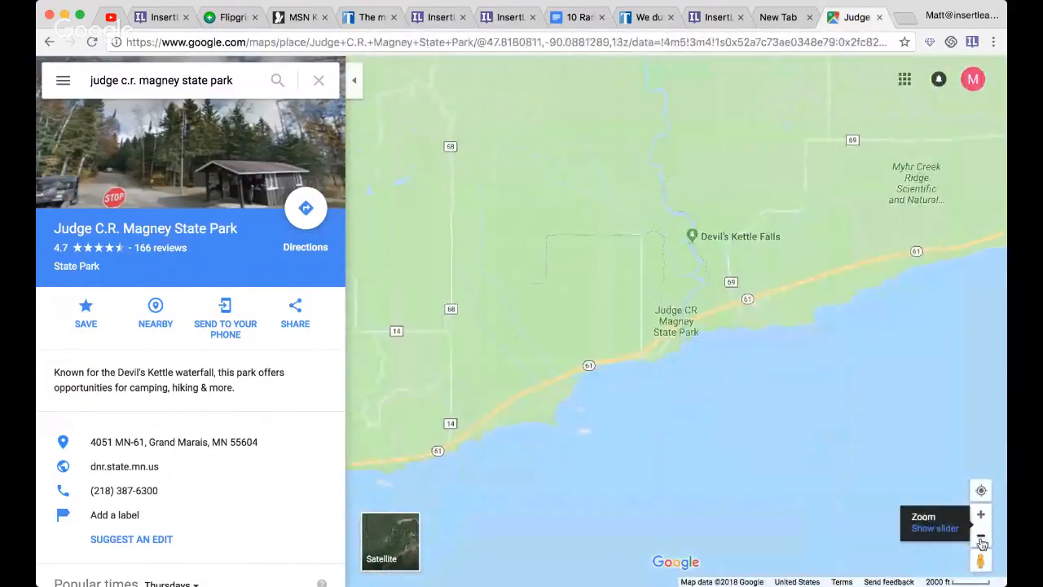
pyautogui.click(981, 538)
pyautogui.click(981, 539)
pyautogui.click(981, 540)
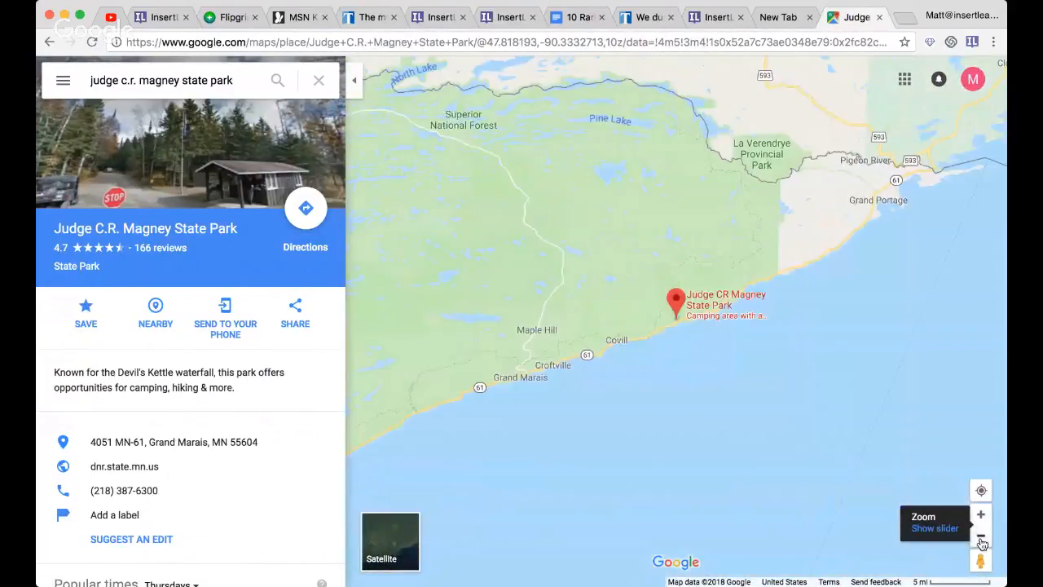
pyautogui.click(981, 537)
pyautogui.click(981, 537)
pyautogui.click(981, 537)
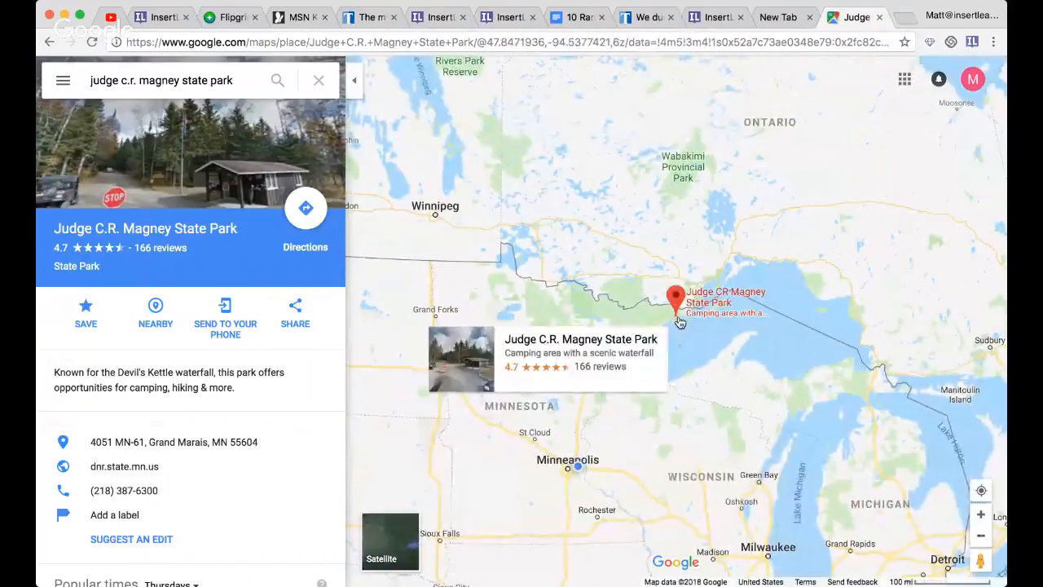
pyautogui.scroll(-2, 685, 325)
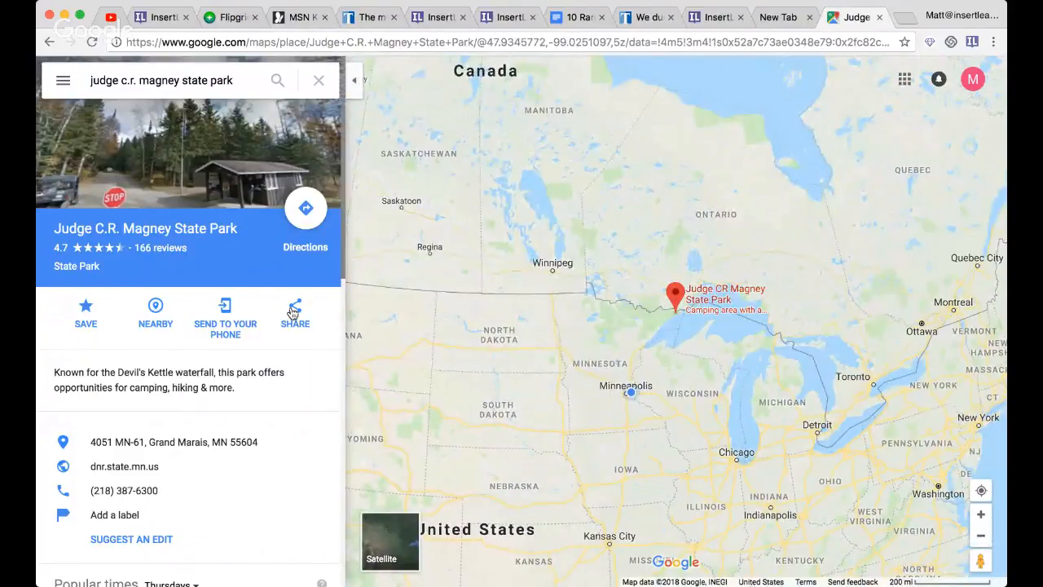
pyautogui.click(293, 316)
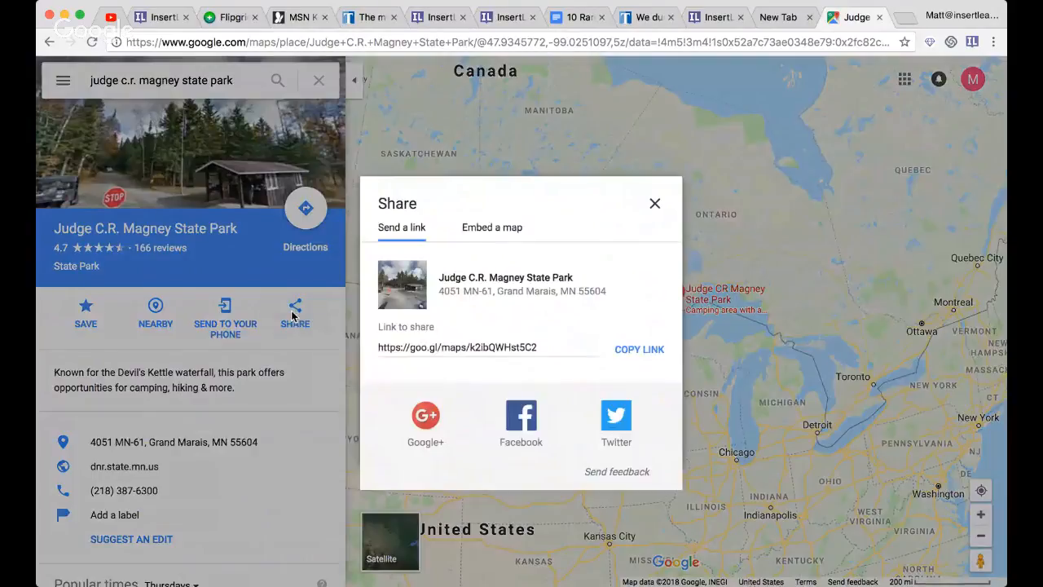
pyautogui.click(504, 226)
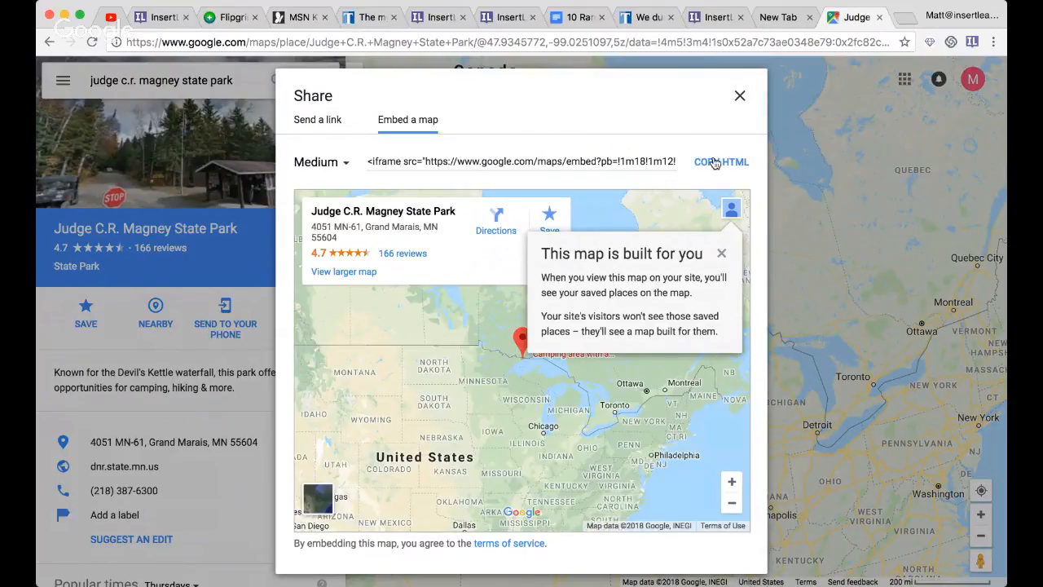
pyautogui.click(714, 162)
pyautogui.click(734, 168)
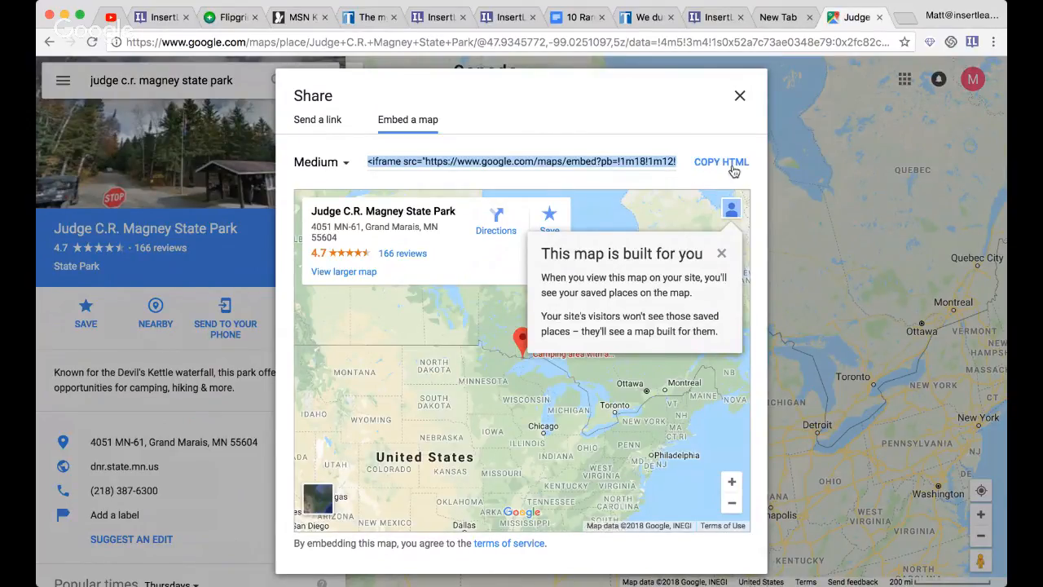
# - Switch to the TweenTribune article, insert a sticky note below the first paragraph with the copied map embed code, and try panning and zooming the map
pyautogui.click(374, 18)
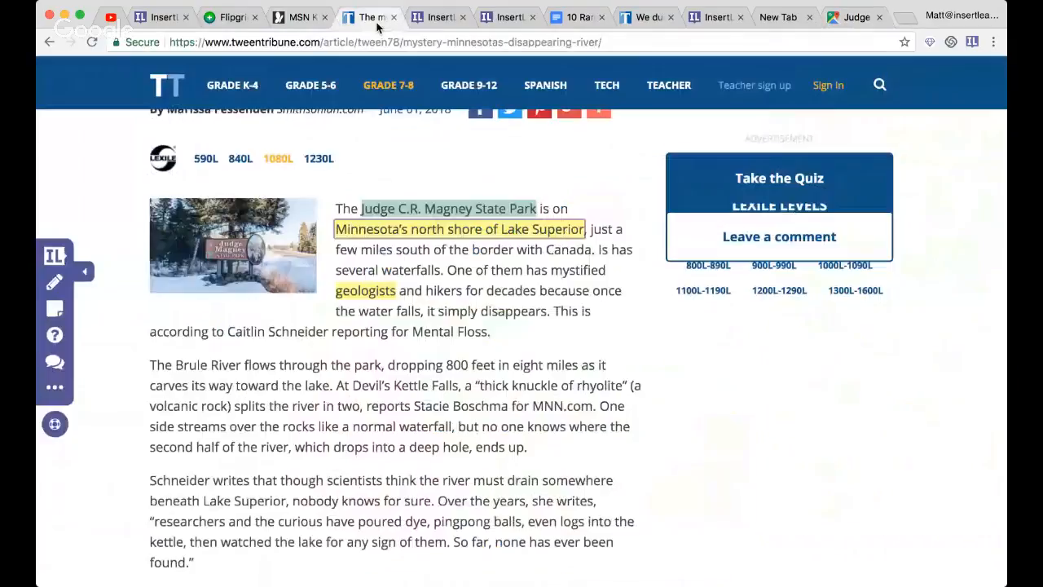
pyautogui.click(55, 308)
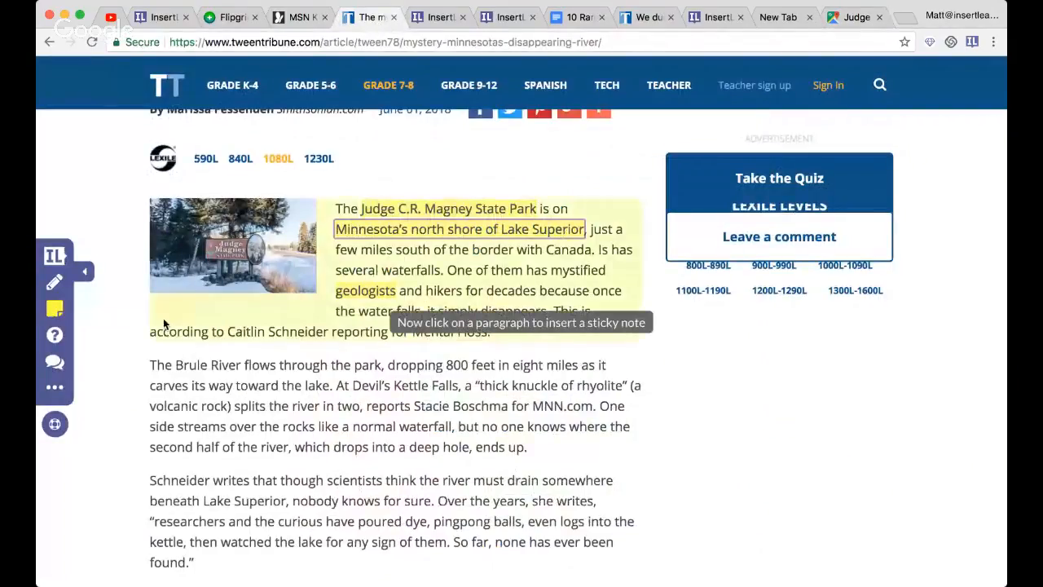
pyautogui.click(281, 335)
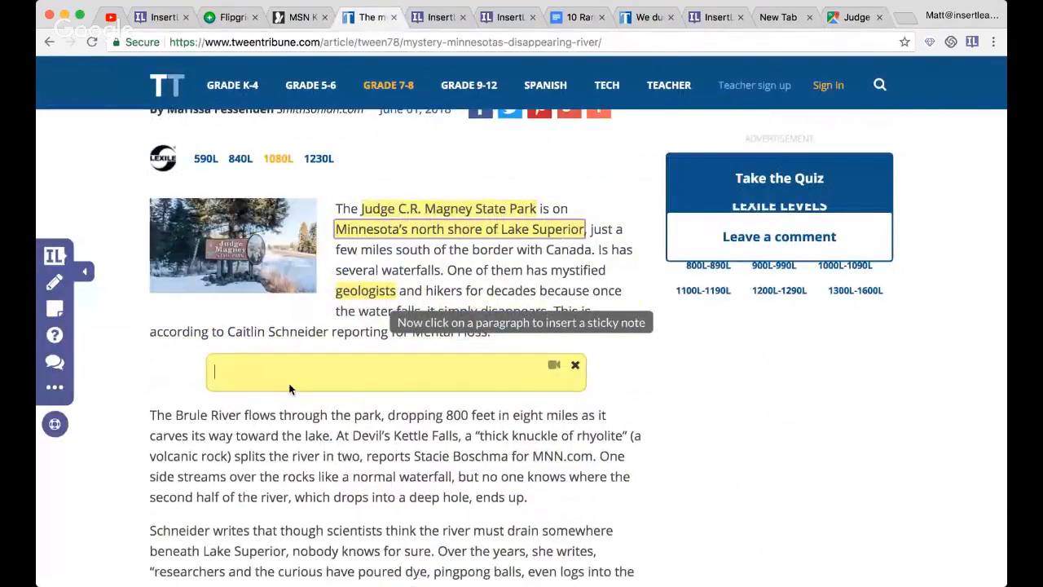
pyautogui.press('super+v')
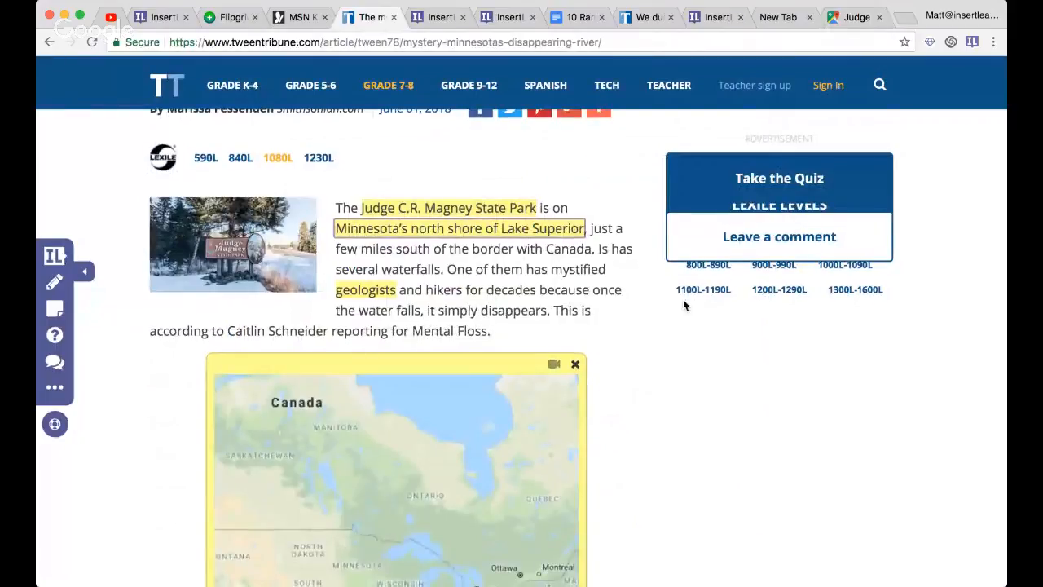
pyautogui.scroll(-2, 682, 299)
pyautogui.scroll(-2, 683, 304)
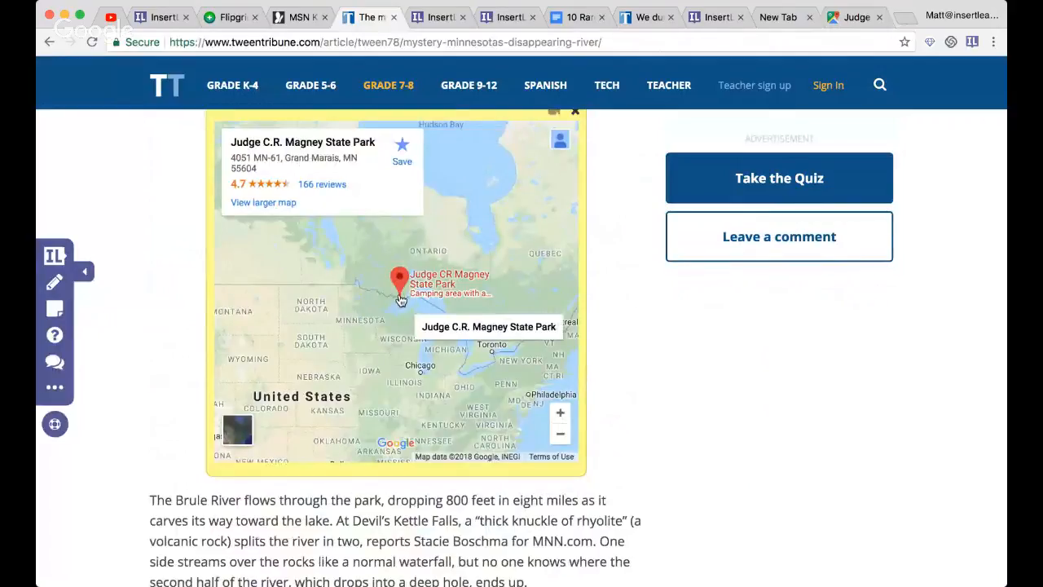
pyautogui.moveTo(381, 359)
pyautogui.mouseDown()
pyautogui.moveTo(454, 301)
pyautogui.moveTo(349, 321)
pyautogui.moveTo(409, 327)
pyautogui.moveTo(358, 332)
pyautogui.mouseUp()
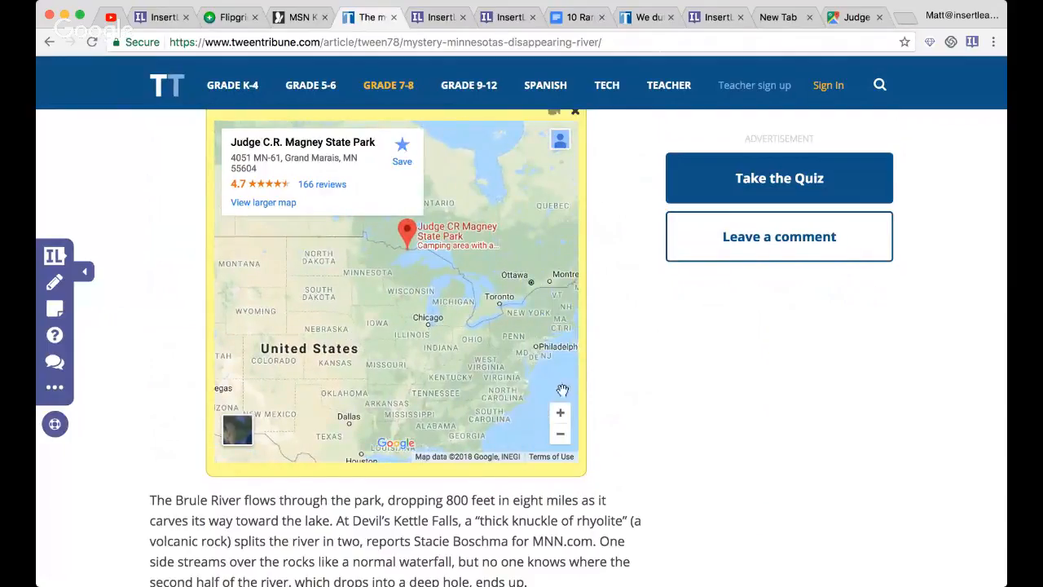
pyautogui.click(559, 413)
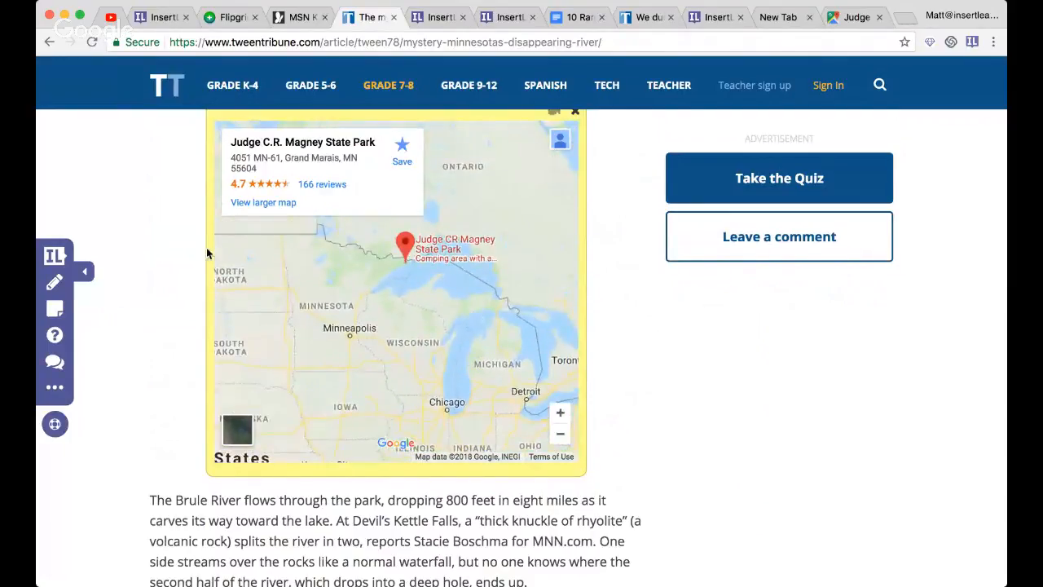
# - Insert a question below the map note asking "Describe the location of this park relative to where you live" and create it
pyautogui.click(54, 335)
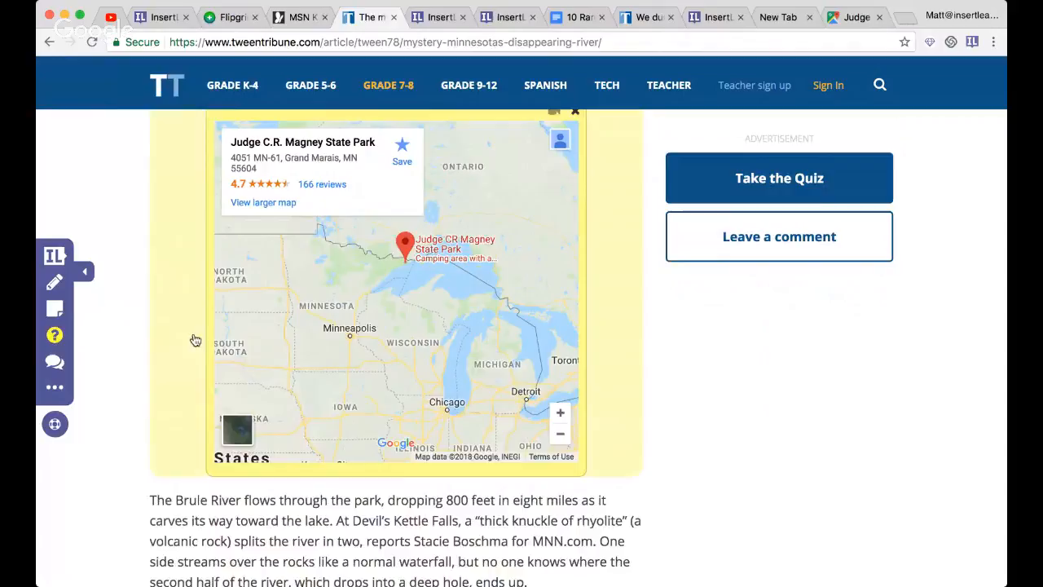
pyautogui.click(286, 469)
pyautogui.click(266, 521)
pyautogui.write('Des')
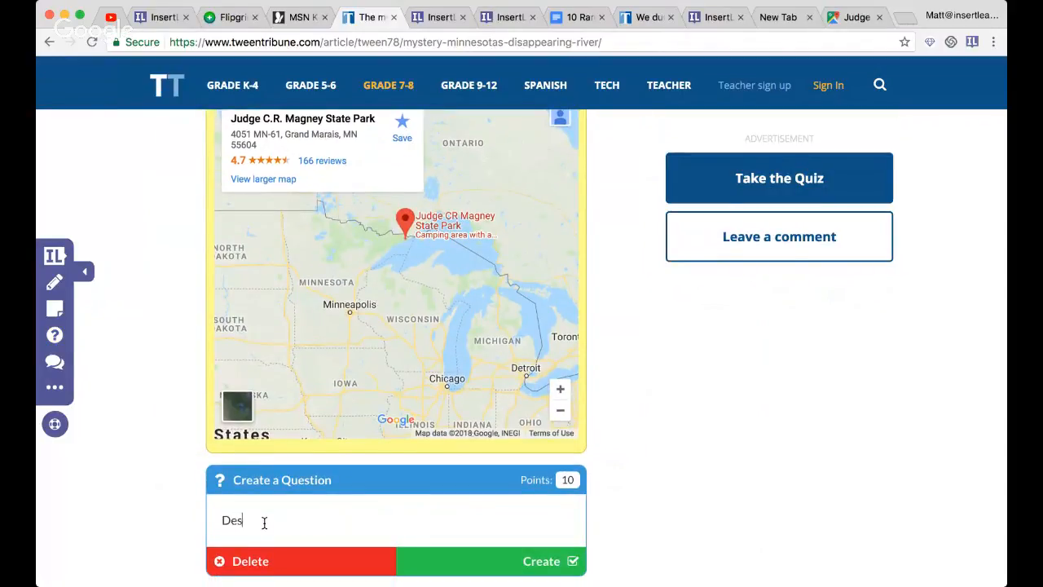
pyautogui.write('cribe whe location of thi')
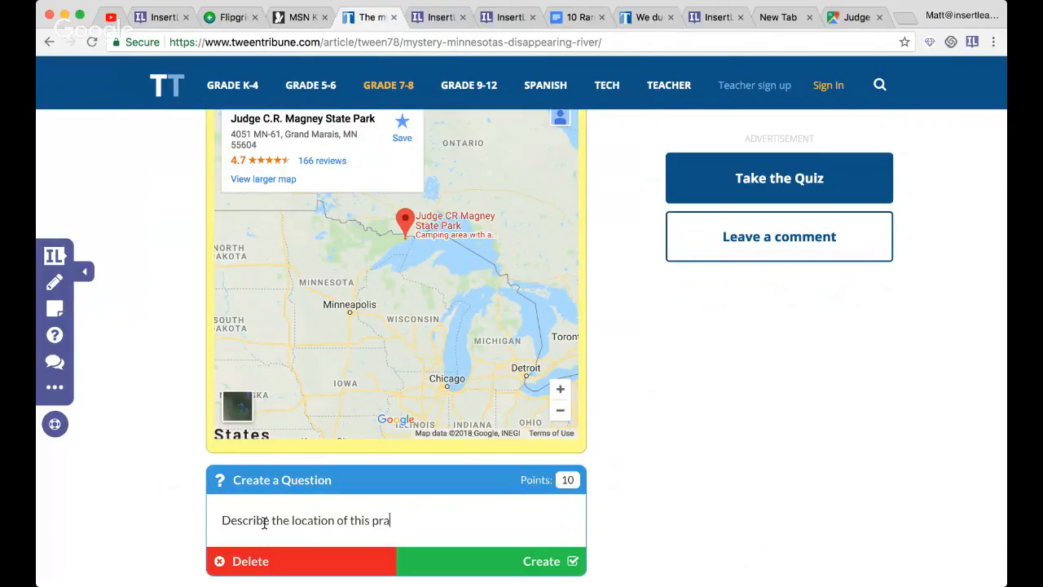
pyautogui.write('s park relative to where you live')
pyautogui.scroll(-3, 264, 523)
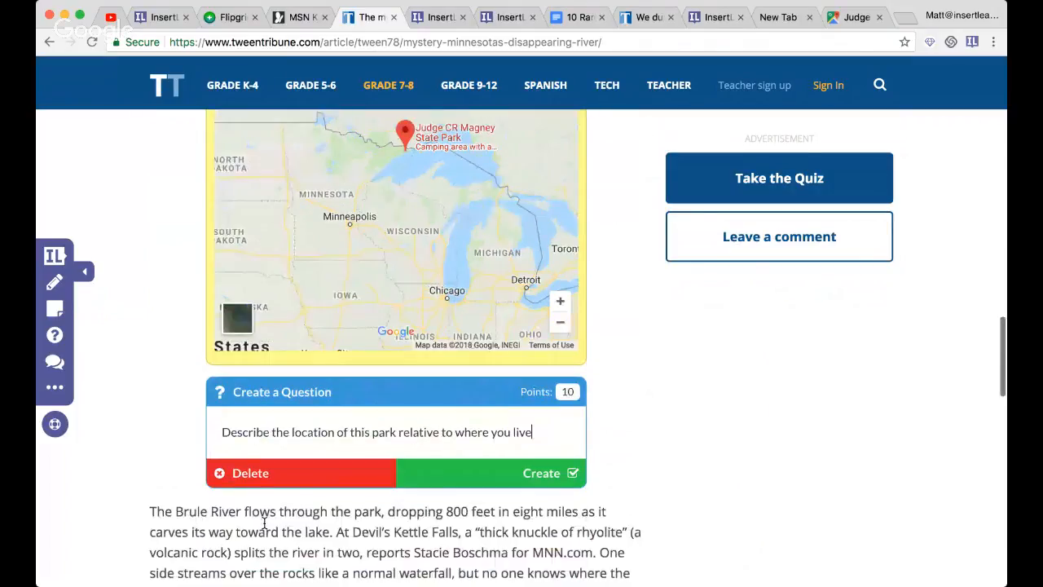
pyautogui.click(450, 428)
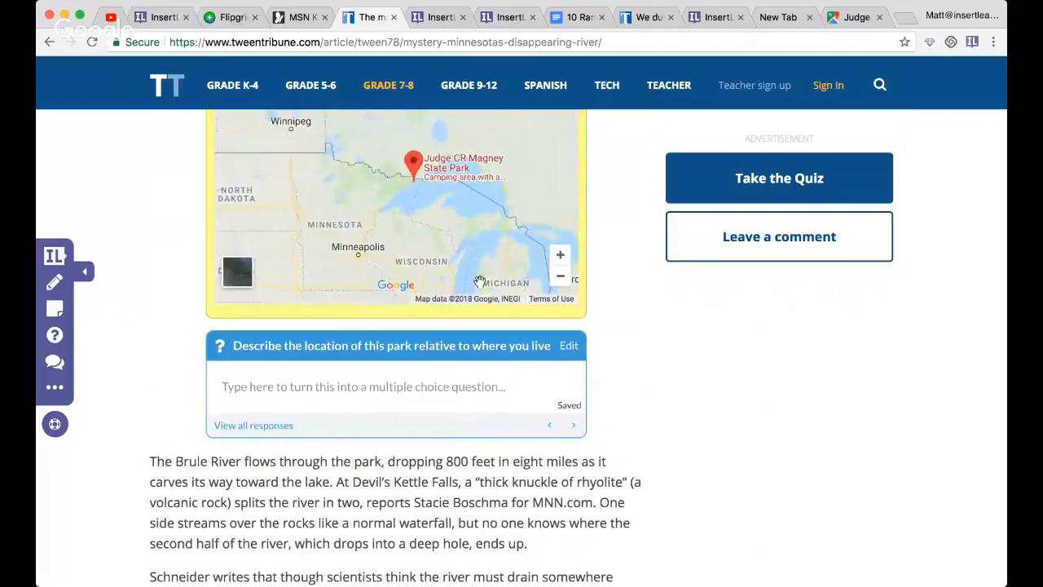
pyautogui.moveTo(355, 201)
pyautogui.mouseDown()
pyautogui.moveTo(457, 212)
pyautogui.moveTo(396, 188)
pyautogui.mouseUp()
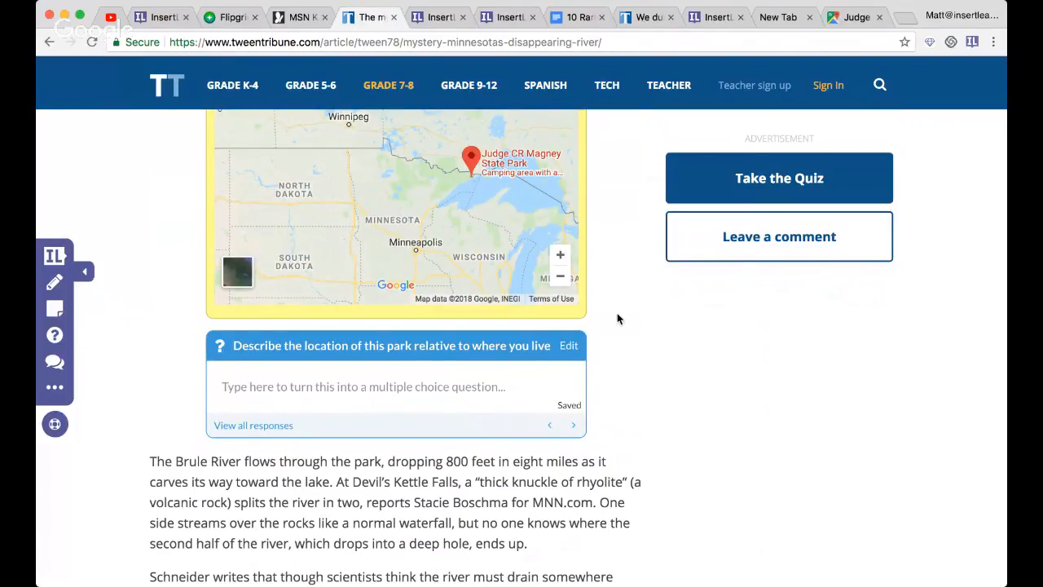
pyautogui.scroll(5, 624, 298)
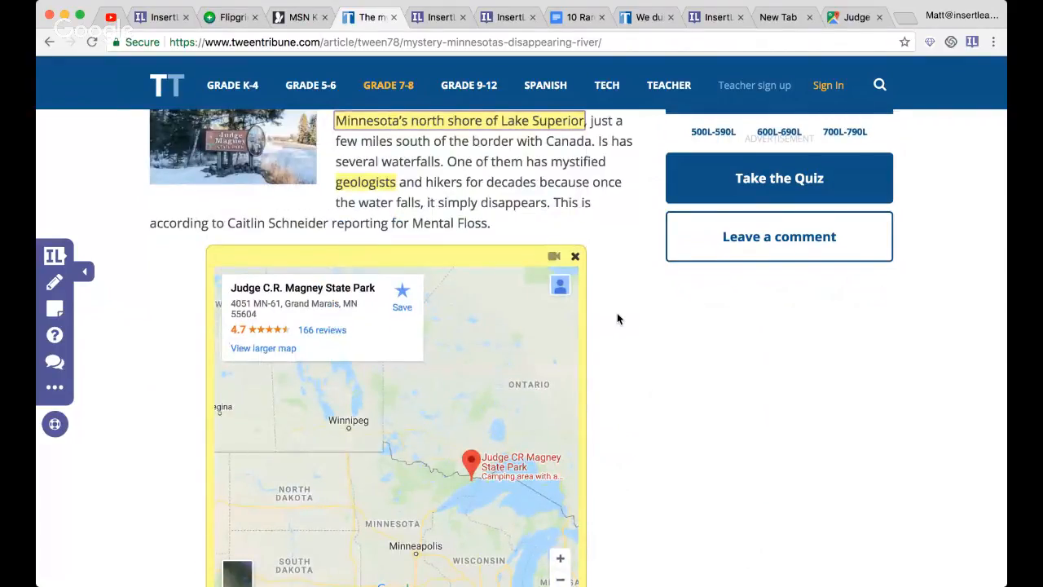
# - Insert a new discussion below the article's third paragraph
pyautogui.scroll(-5, 618, 319)
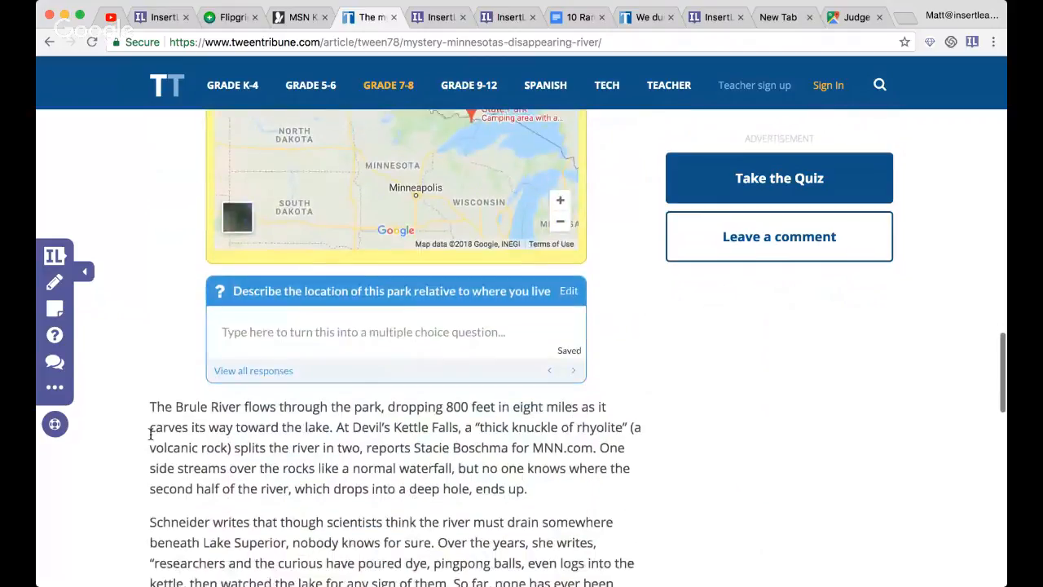
pyautogui.scroll(-1, 97, 399)
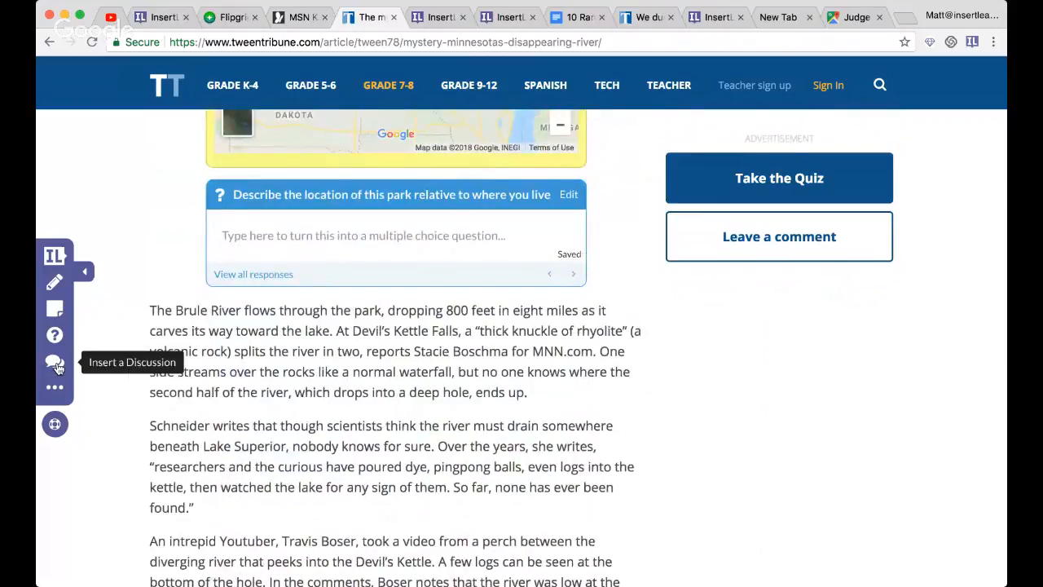
pyautogui.click(57, 369)
pyautogui.scroll(-2, 316, 366)
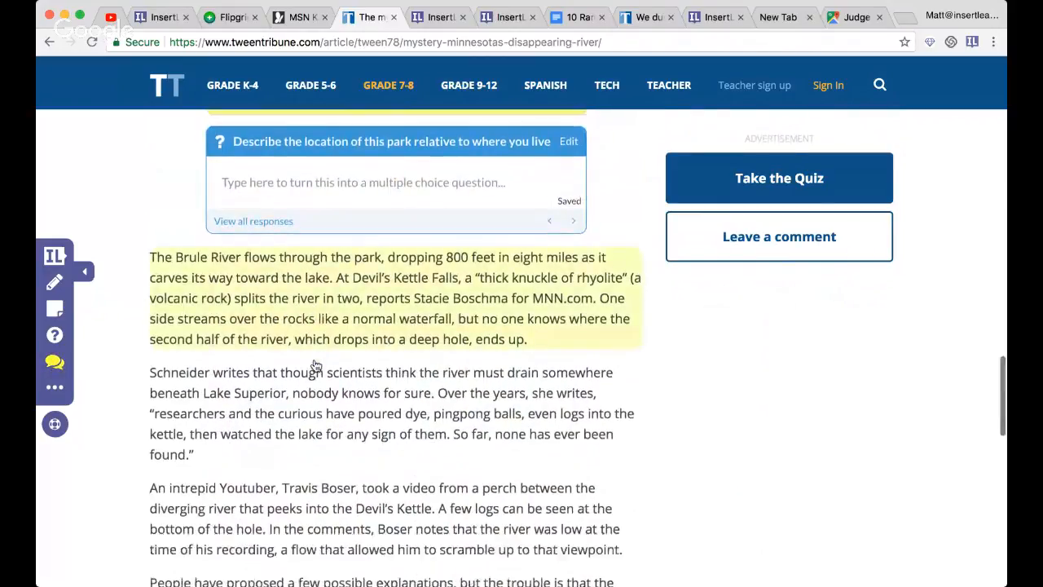
pyautogui.click(307, 364)
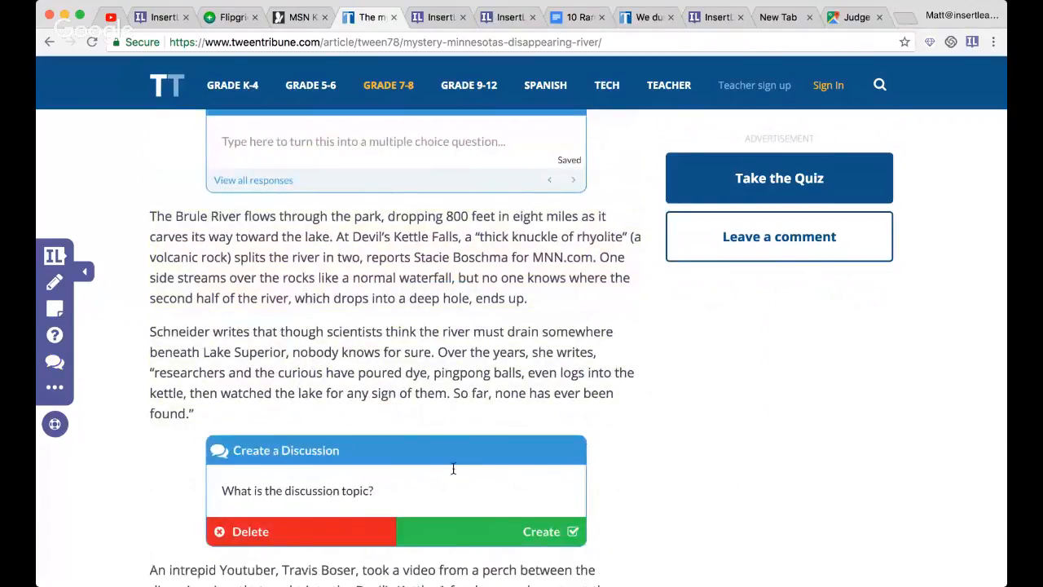
# - Enter "Why does or doesn't this surprise you?" as the discussion topic, correct the misspelled "suprise", and create the discussion
pyautogui.click(391, 491)
pyautogui.write('Did th')
pyautogui.press('super+a')
pyautogui.write('Why')
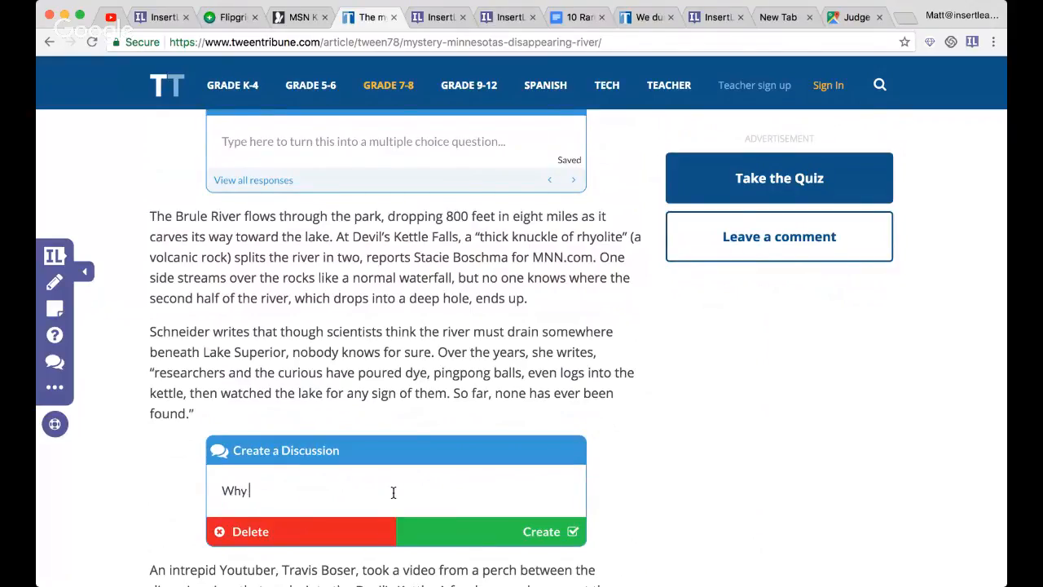
pyautogui.write(" does or doesn't this suprise you")
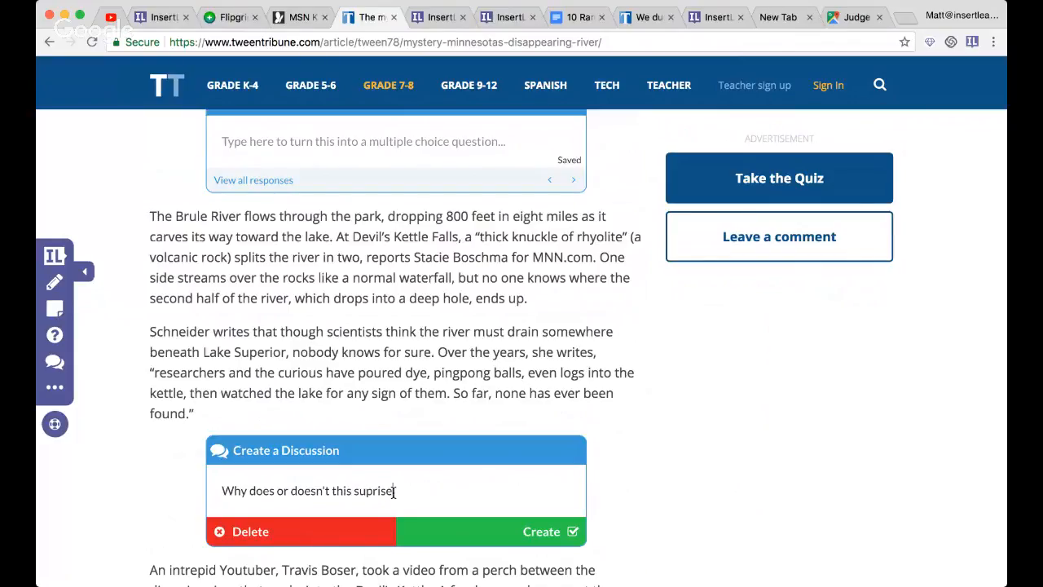
pyautogui.rightClick(378, 490)
pyautogui.click(438, 308)
pyautogui.click(504, 534)
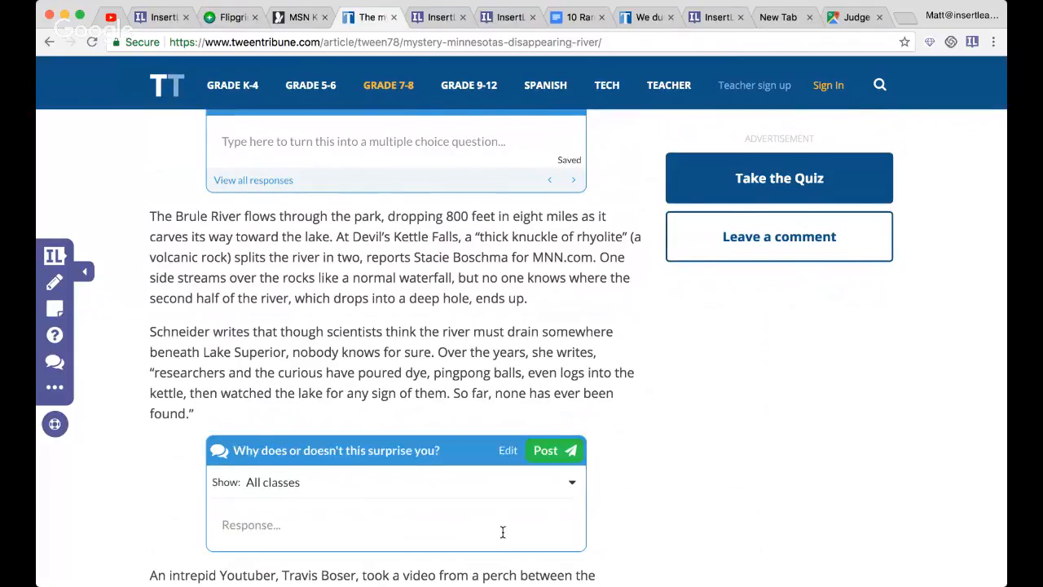
# - View all responses to the question about the park's location
pyautogui.scroll(-2, 504, 533)
pyautogui.scroll(-1, 358, 449)
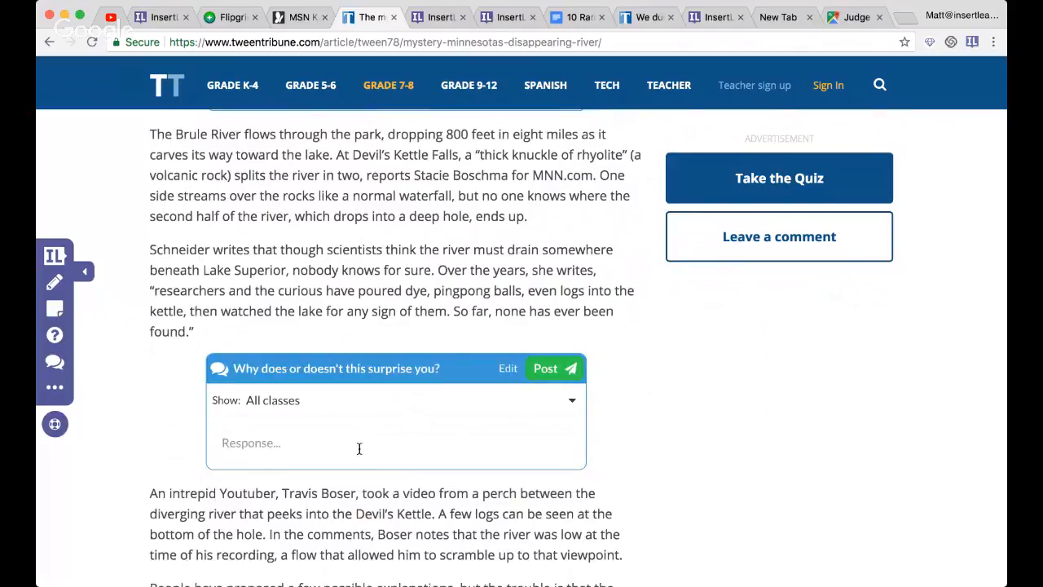
pyautogui.scroll(5, 358, 448)
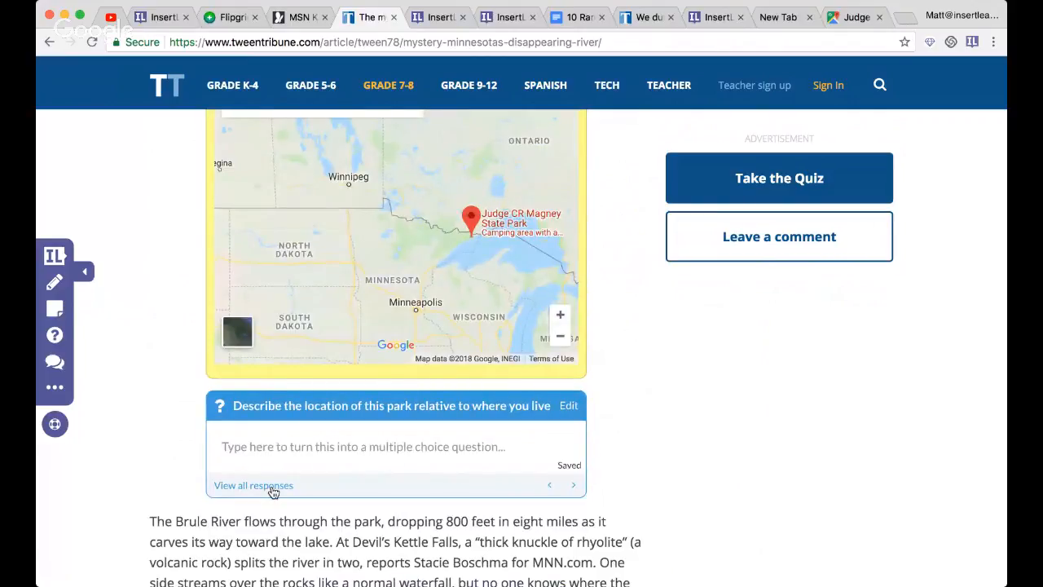
pyautogui.click(273, 491)
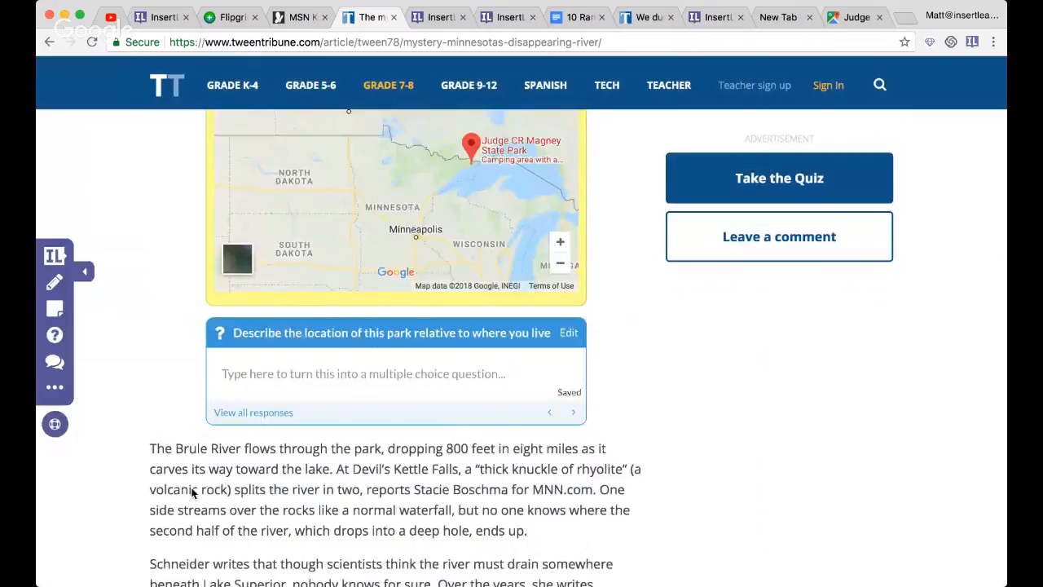
# - Post the response "Yes! because..." in the discussion below the third paragraph and hide that response
pyautogui.scroll(-5, 191, 489)
pyautogui.click(283, 464)
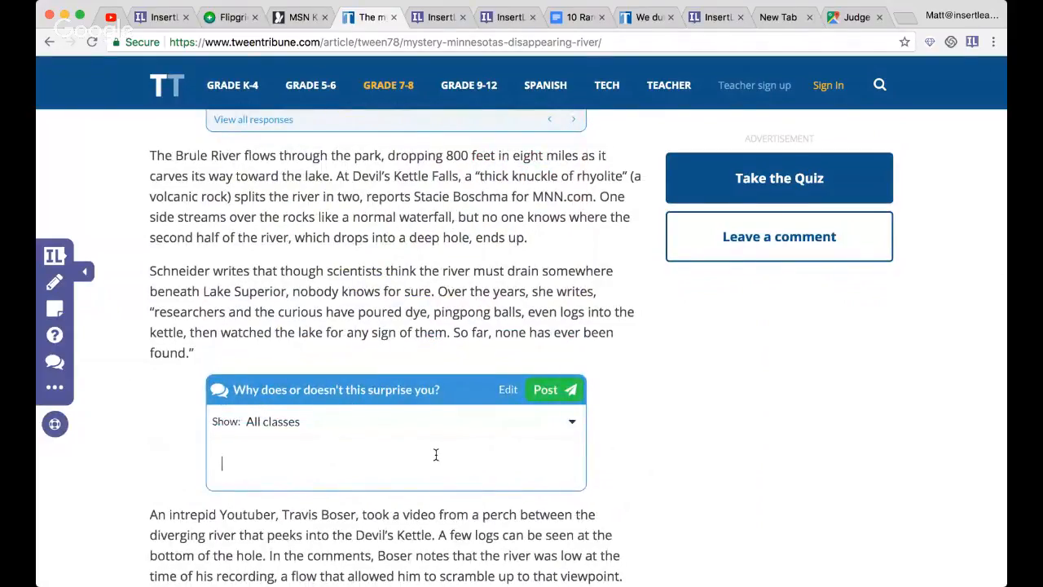
pyautogui.write('Yes! becase')
pyautogui.write('se...')
pyautogui.click(553, 390)
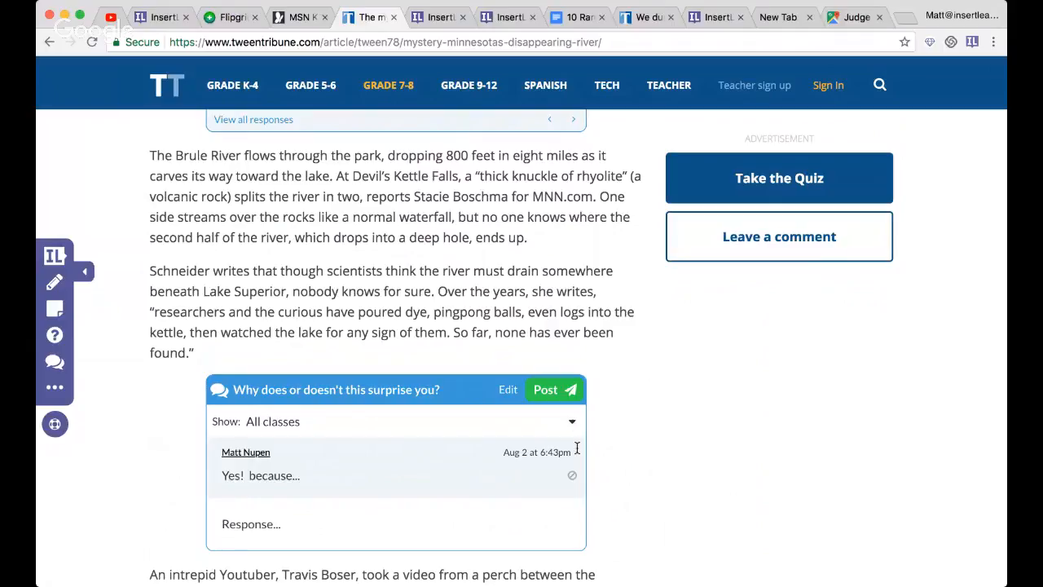
pyautogui.scroll(-3, 651, 412)
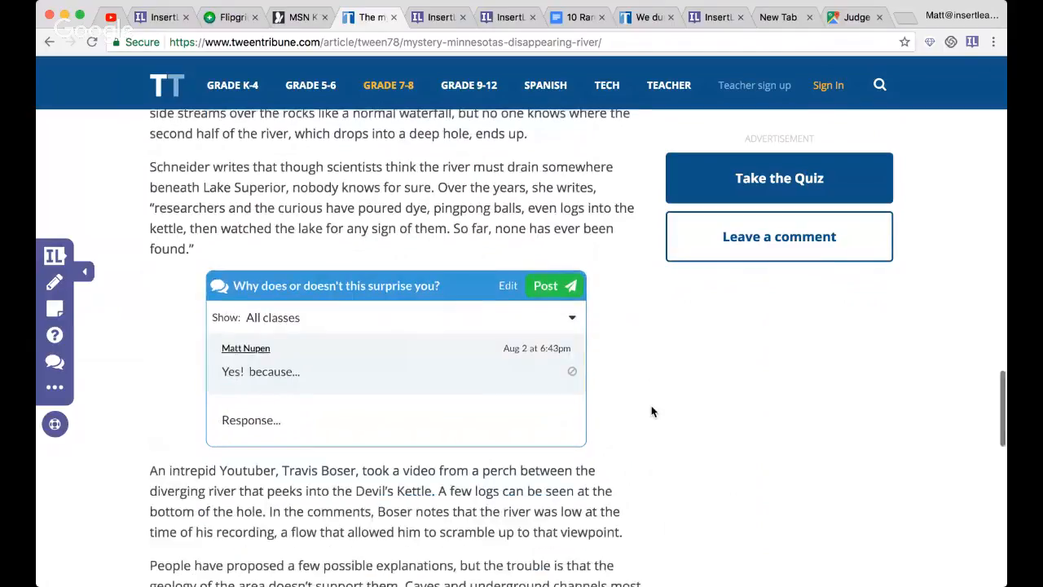
pyautogui.click(573, 374)
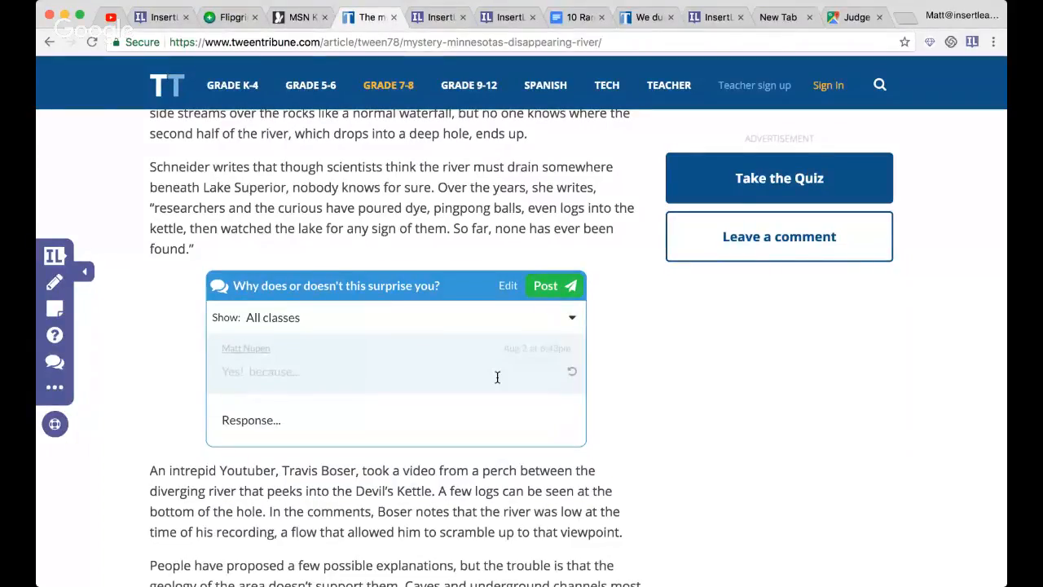
pyautogui.click(574, 376)
pyautogui.click(574, 376)
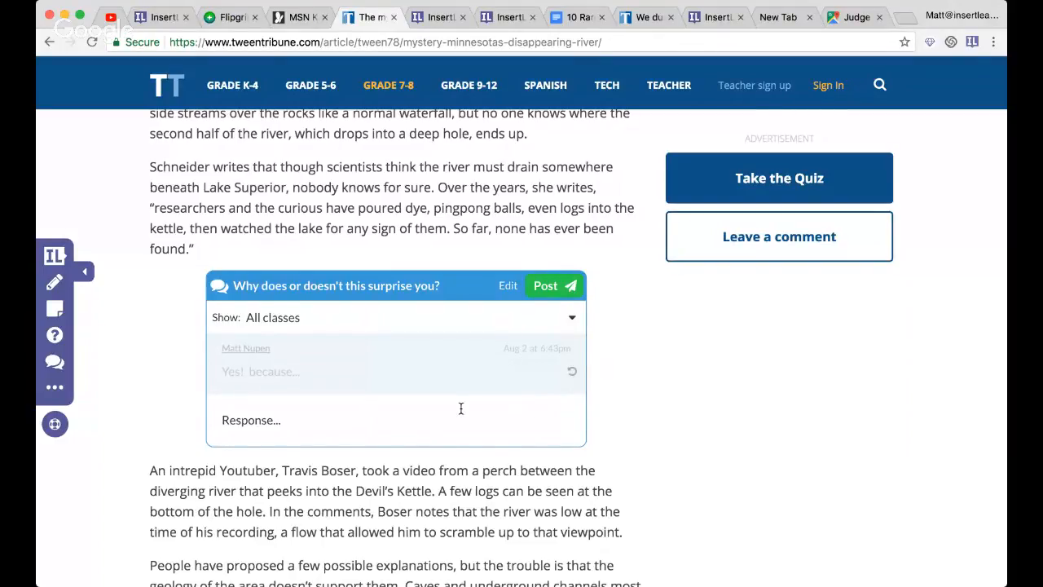
# - Insert a new question below the paragraph about possible explanations for the river
pyautogui.scroll(-3, 460, 408)
pyautogui.scroll(-3, 148, 380)
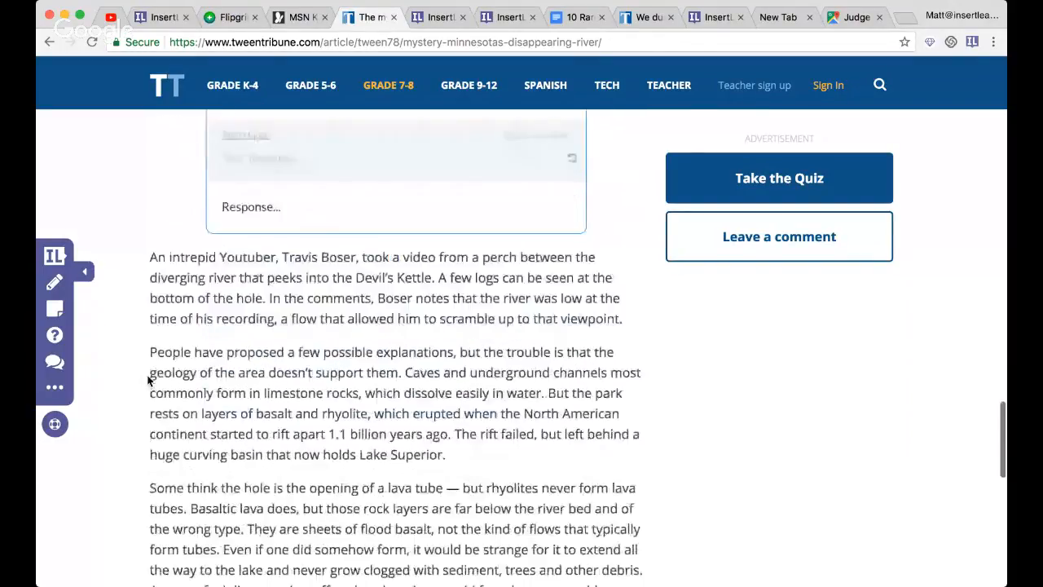
pyautogui.click(55, 335)
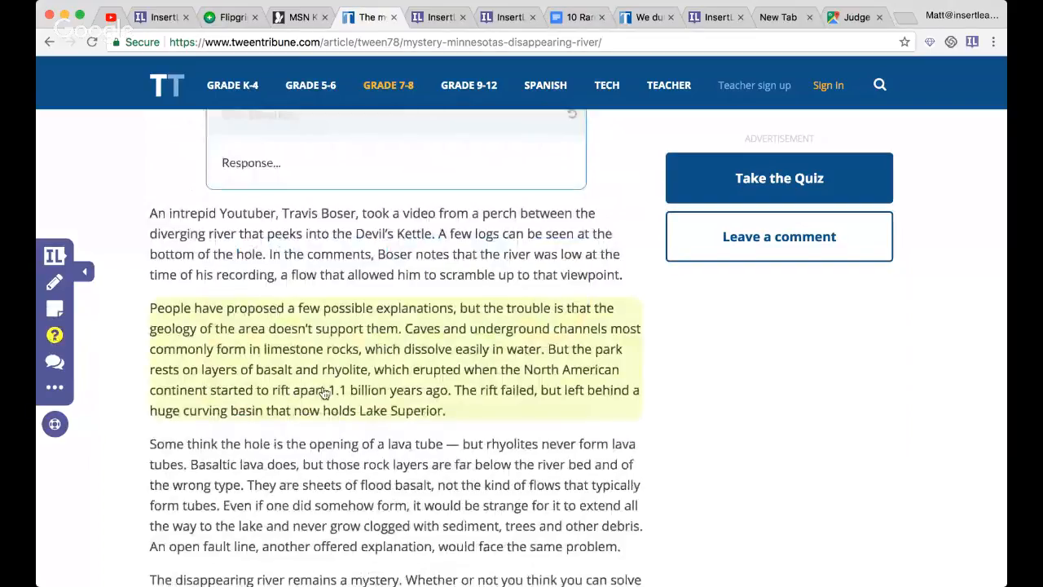
pyautogui.click(324, 393)
pyautogui.click(328, 488)
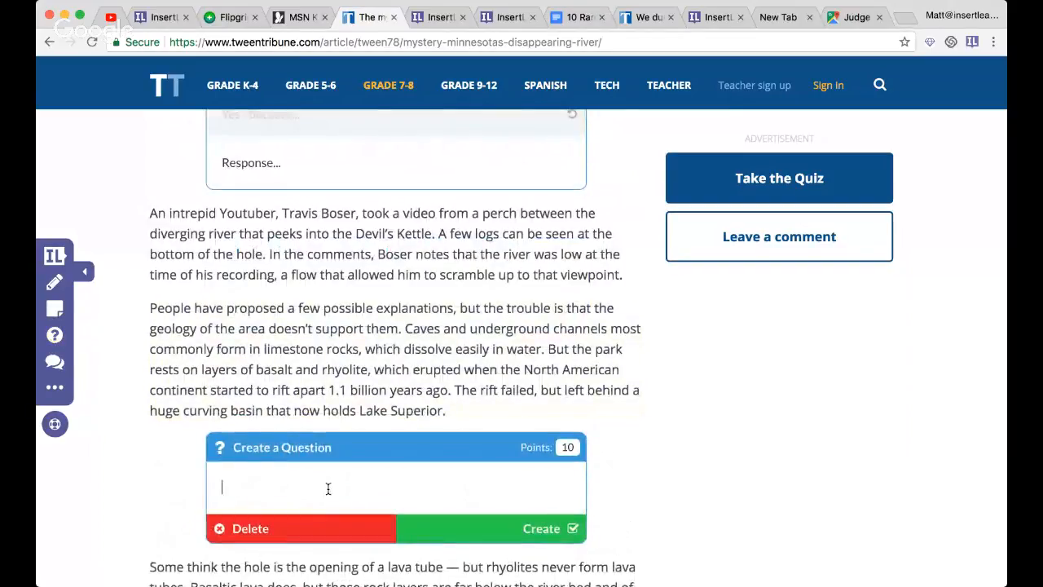
# - Enter "Which best describes where the river goes" as the question text and create the question
pyautogui.write('Which best describes where the river goes')
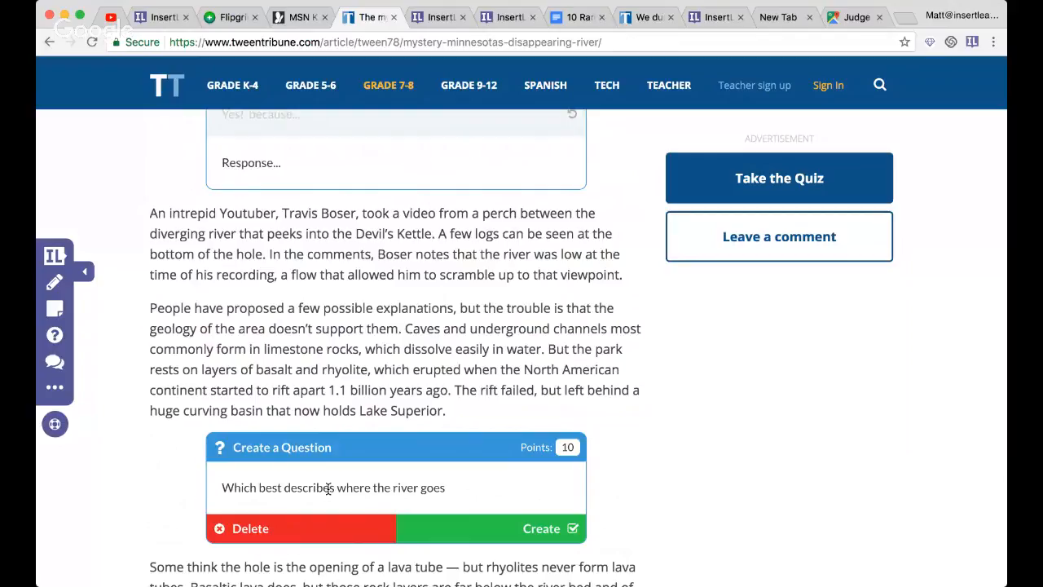
pyautogui.scroll(-2, 414, 469)
pyautogui.click(466, 460)
# - Add the choices "under ground", "above ground" and "toothbrush" to the river question and mark "under ground" as the correct answer
pyautogui.click(314, 409)
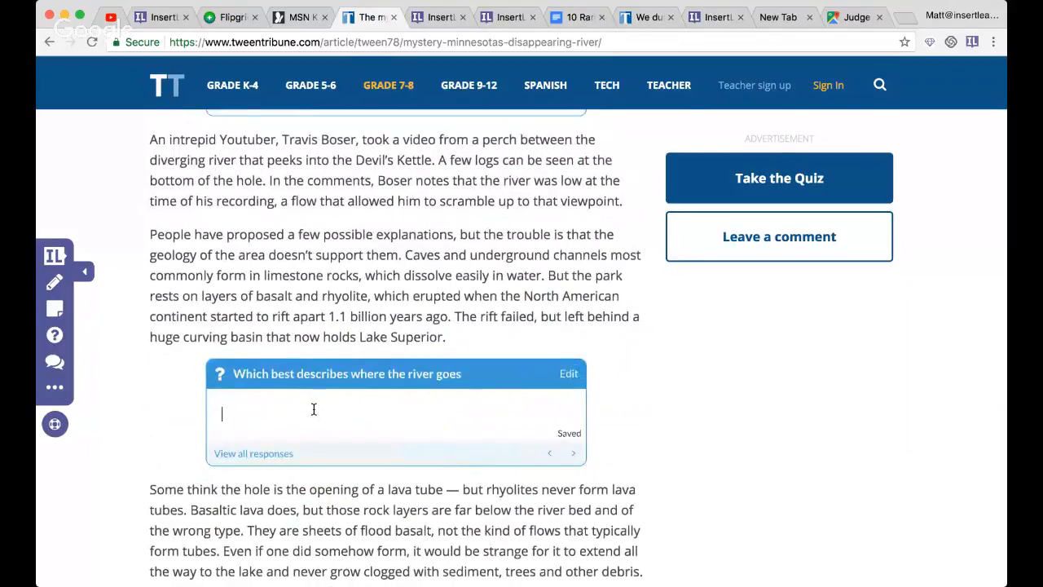
pyautogui.write('under ground')
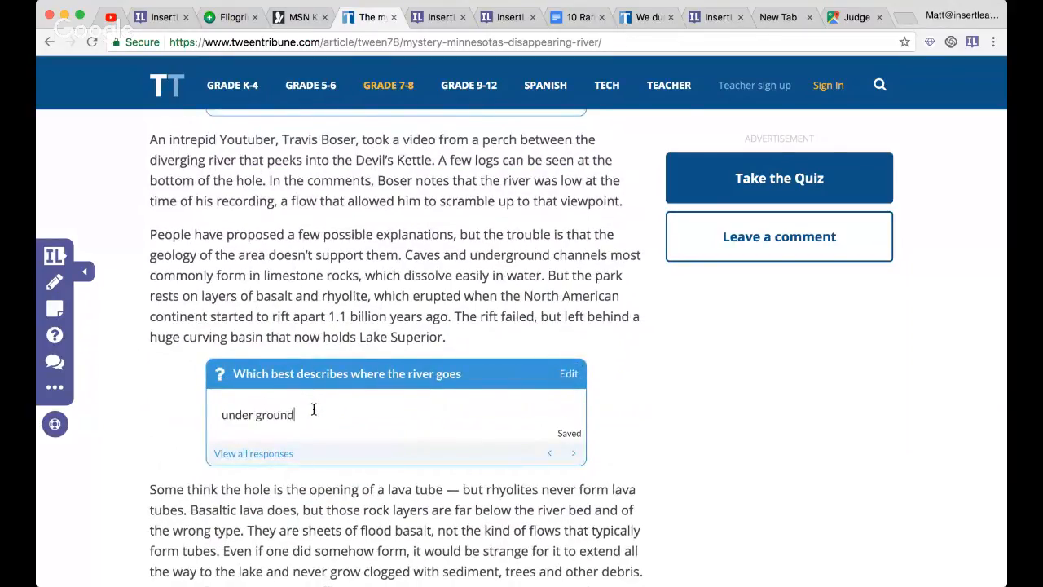
pyautogui.press('Return')
pyautogui.write('above gro')
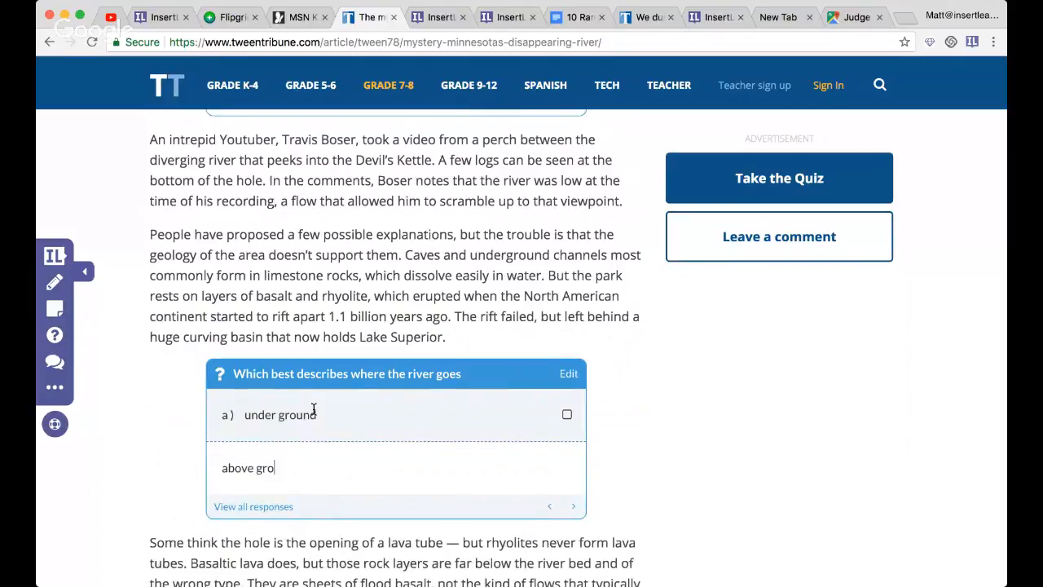
pyautogui.write('und')
pyautogui.press('Return')
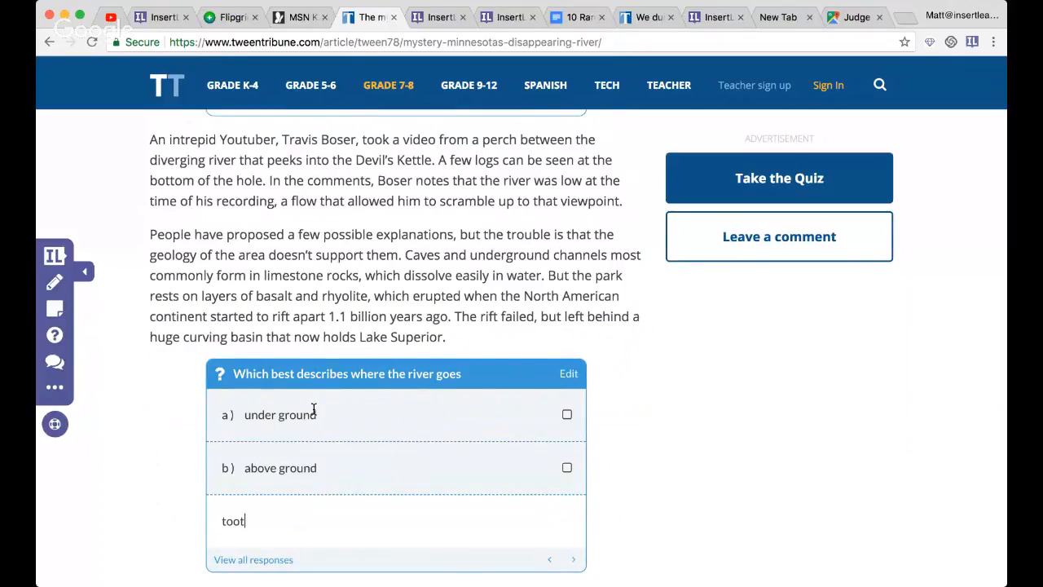
pyautogui.write('toothbrush')
pyautogui.press('Return')
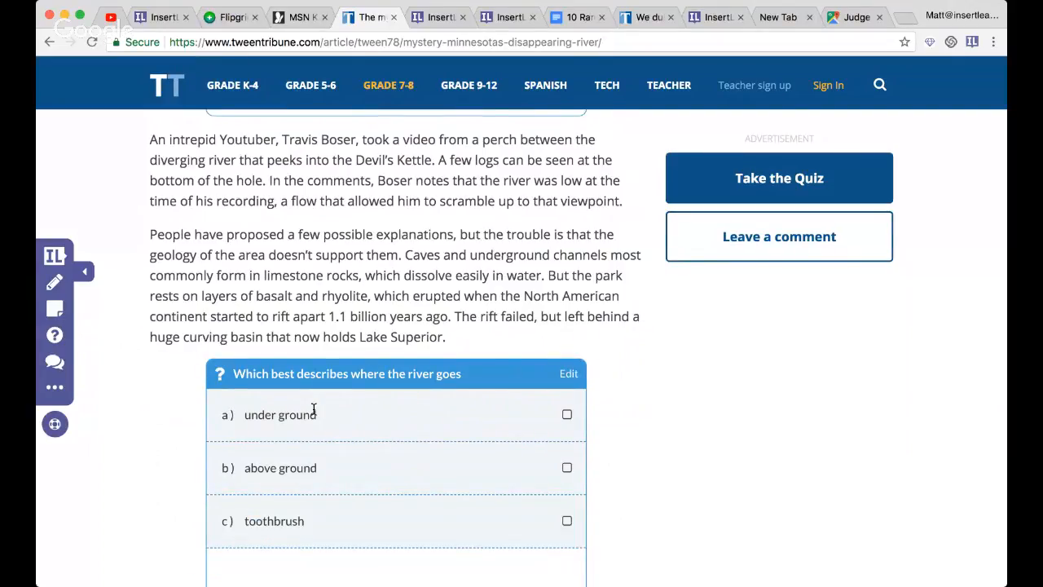
pyautogui.click(566, 414)
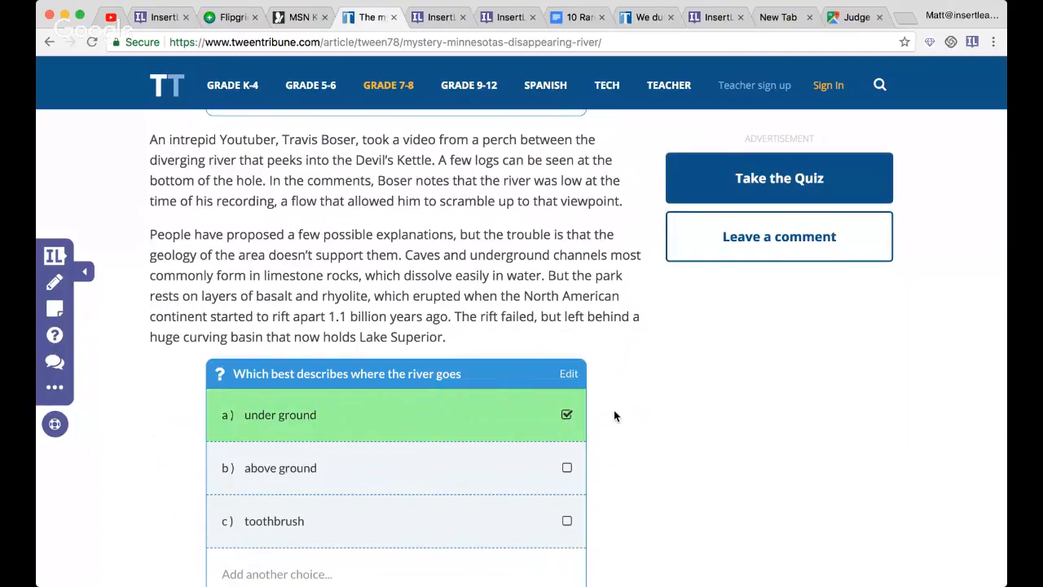
# - Create another question with the default text "What is your question?" directly below the multiple-choice question
pyautogui.scroll(-1, 614, 410)
pyautogui.scroll(-1, 302, 260)
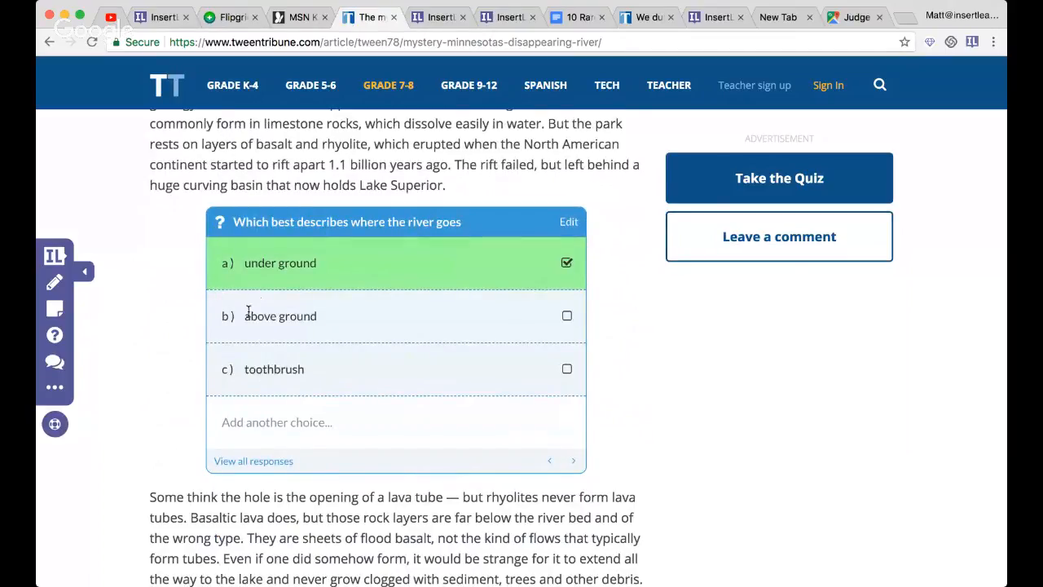
pyautogui.click(55, 337)
pyautogui.click(169, 278)
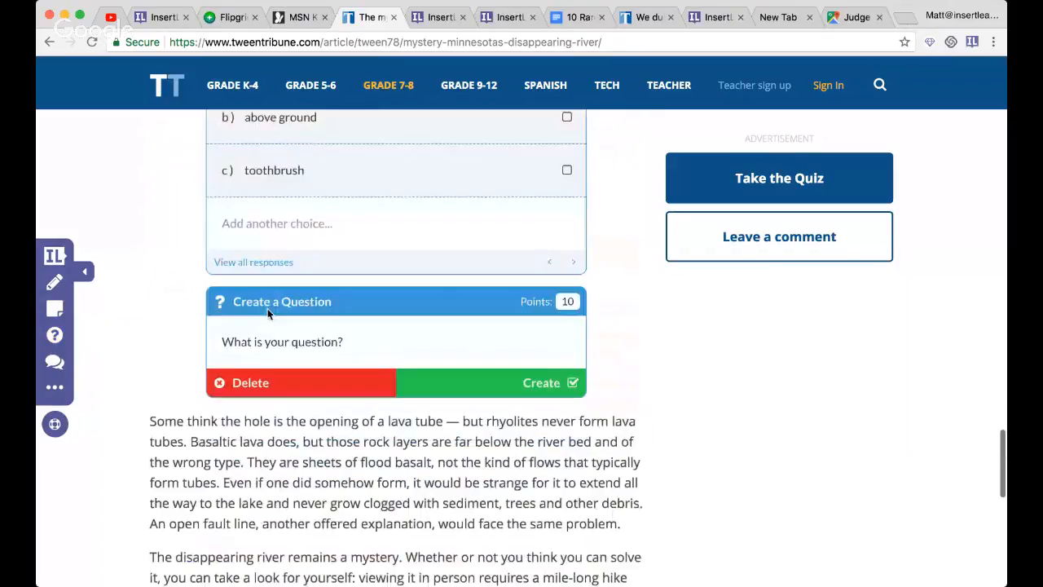
pyautogui.click(481, 381)
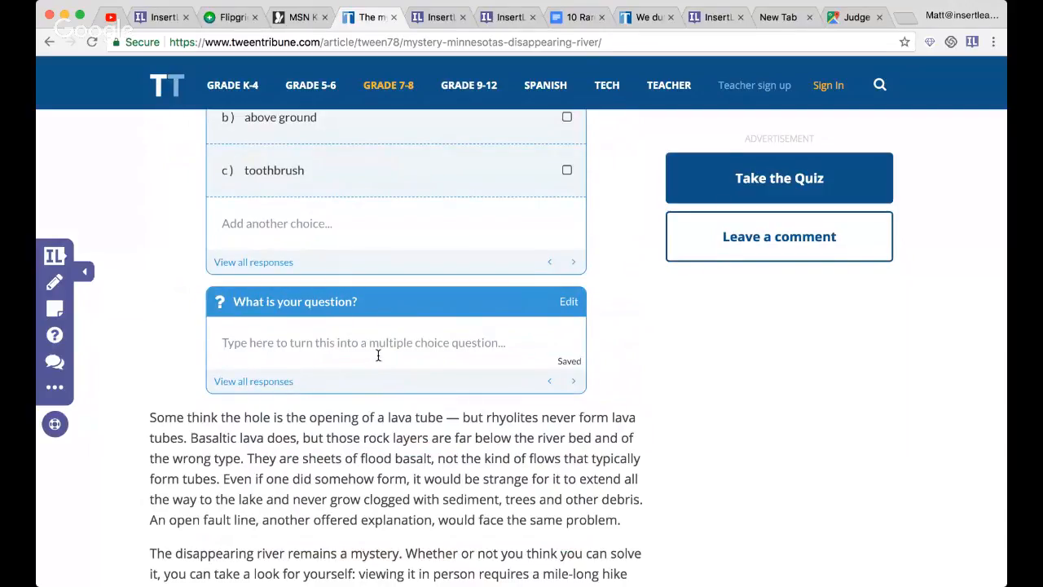
# - Add the trial choice "iojsdiofjso" to the "What is your question?" question and erase it to turn off multiple choice
pyautogui.click(427, 341)
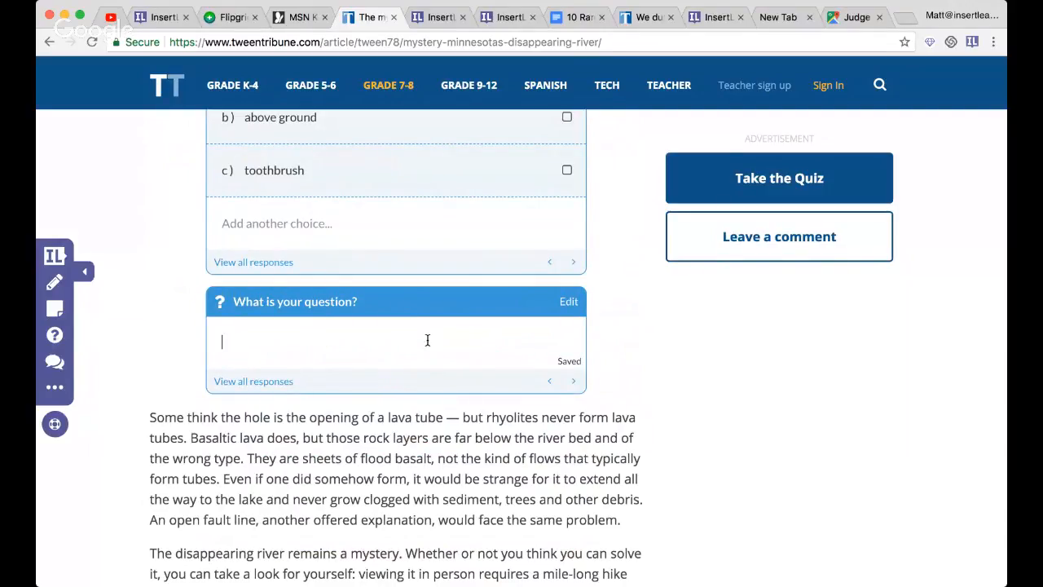
pyautogui.write('iojsdiofjso')
pyautogui.press('Return')
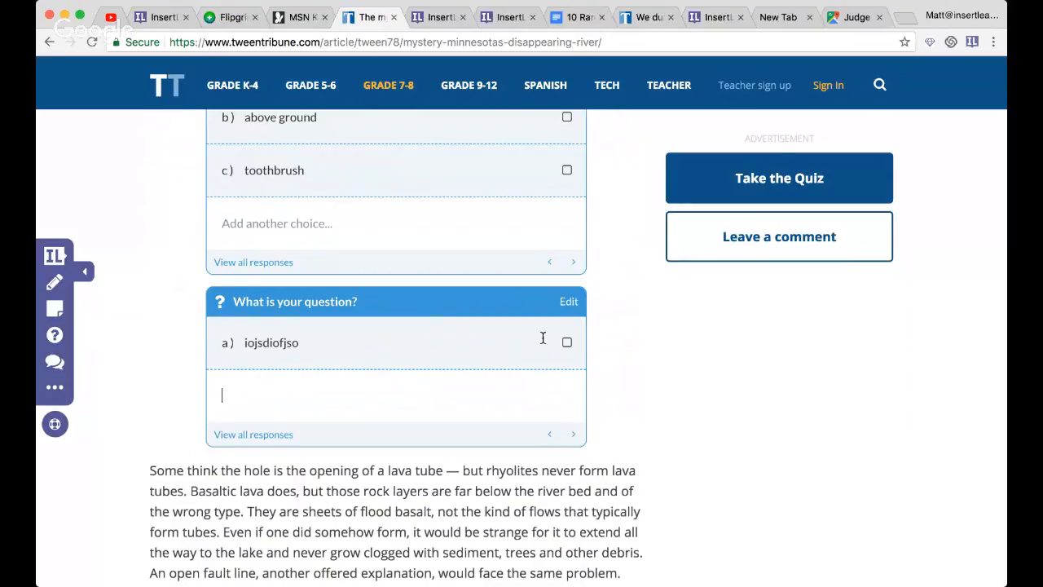
pyautogui.click(419, 345)
pyautogui.press('BackSpace')
pyautogui.press('BackSpace')
pyautogui.press('BackSpace')
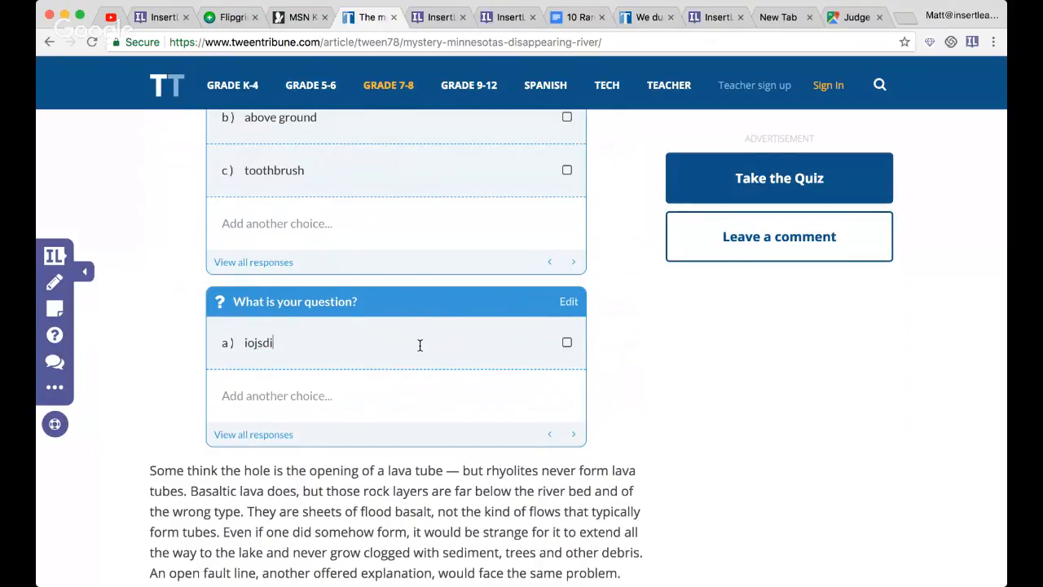
pyautogui.press('BackSpace')
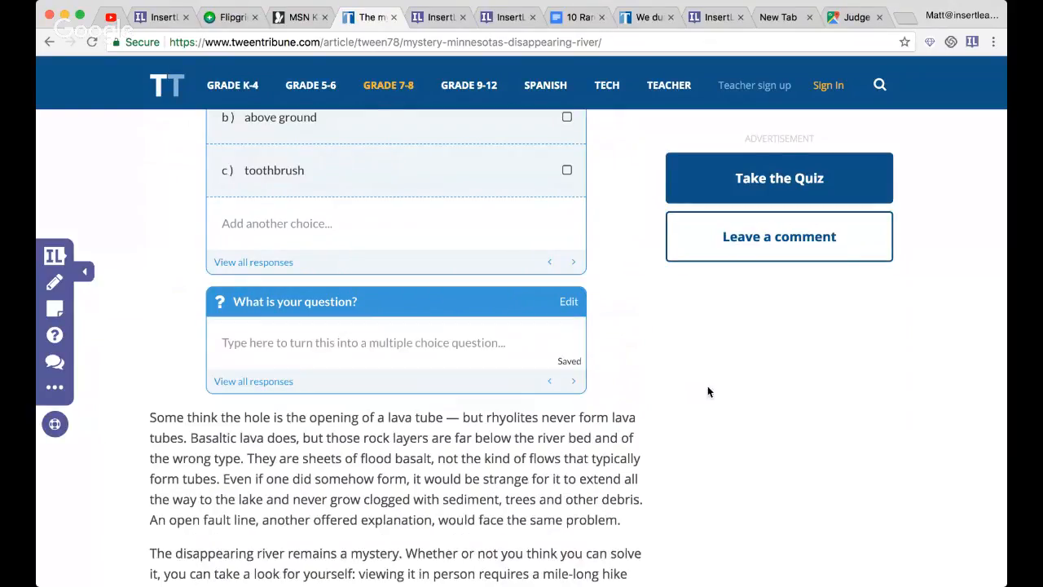
# - Delete the placeholder question "What is your question?"
pyautogui.click(567, 302)
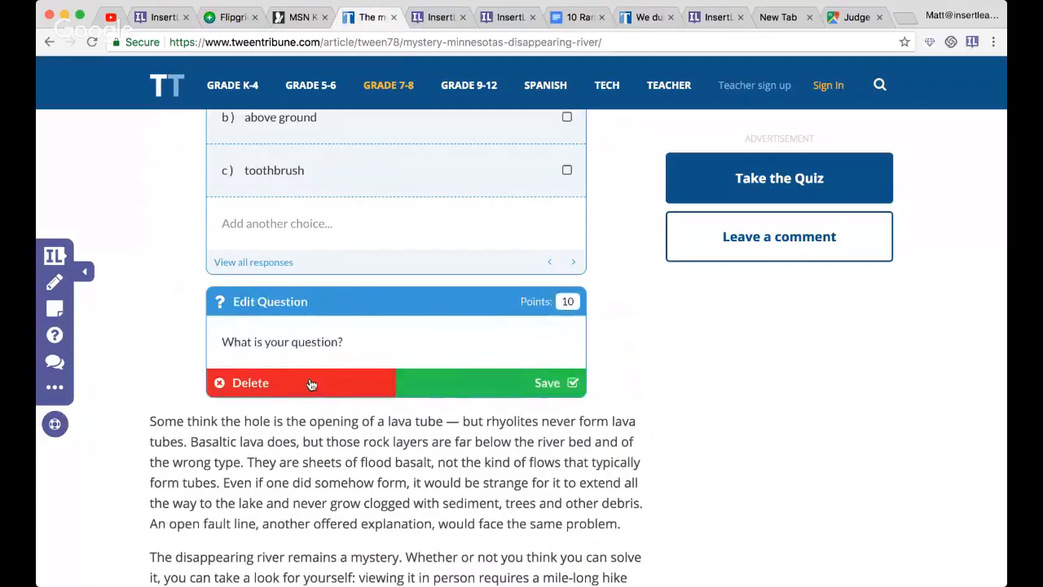
pyautogui.click(331, 386)
pyautogui.scroll(5, 326, 390)
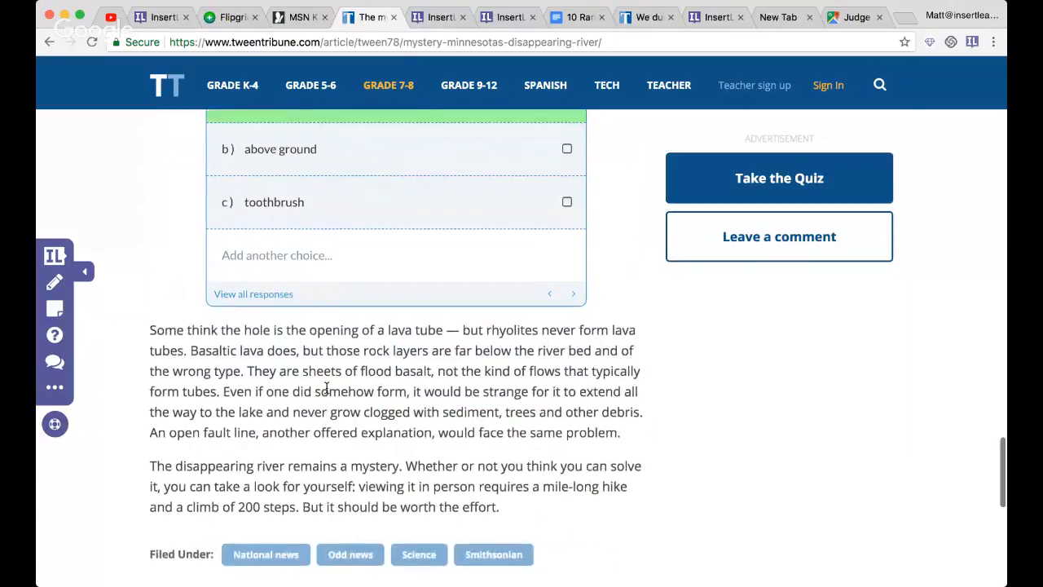
# - Open the class assignment options for the lesson to view them, and close them without assigning
pyautogui.click(567, 236)
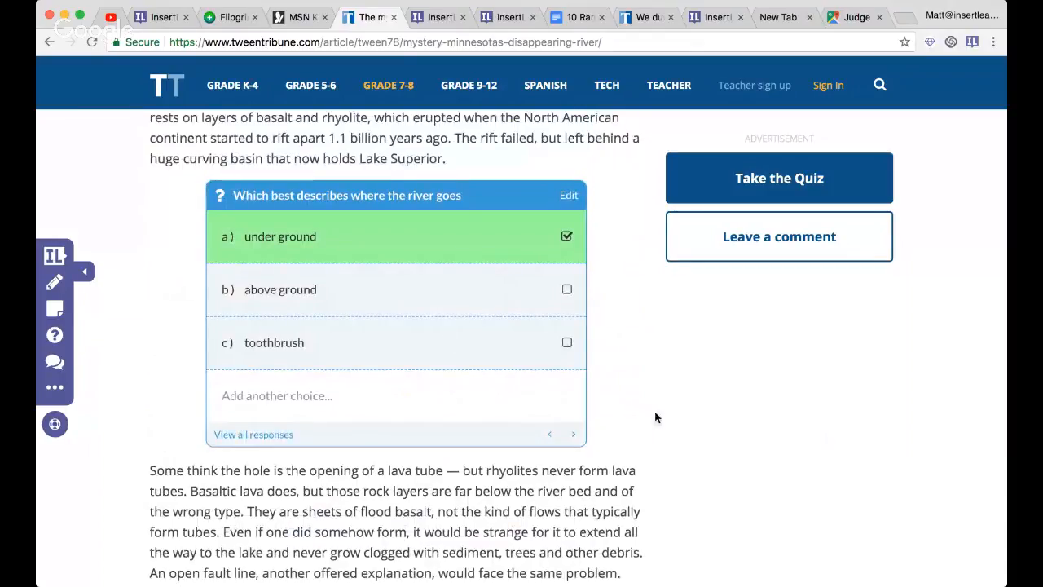
pyautogui.scroll(-2, 531, 400)
pyautogui.scroll(10, 532, 400)
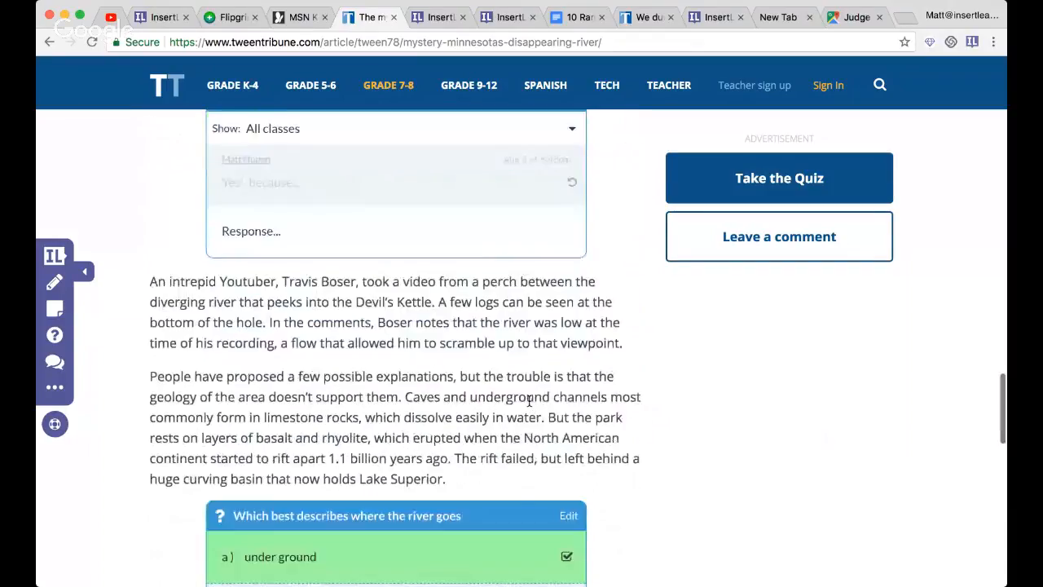
pyautogui.click(45, 254)
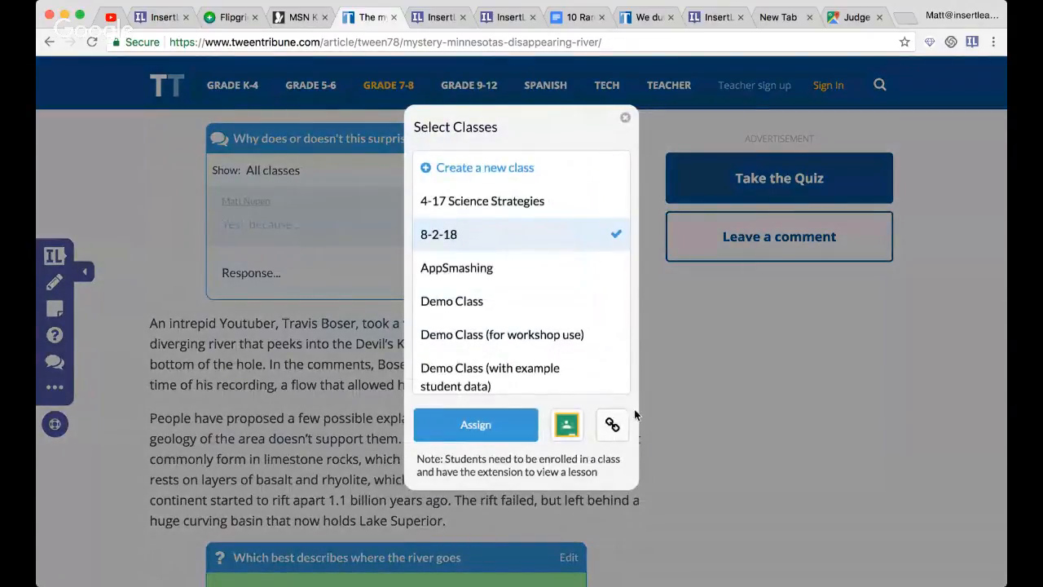
pyautogui.click(682, 409)
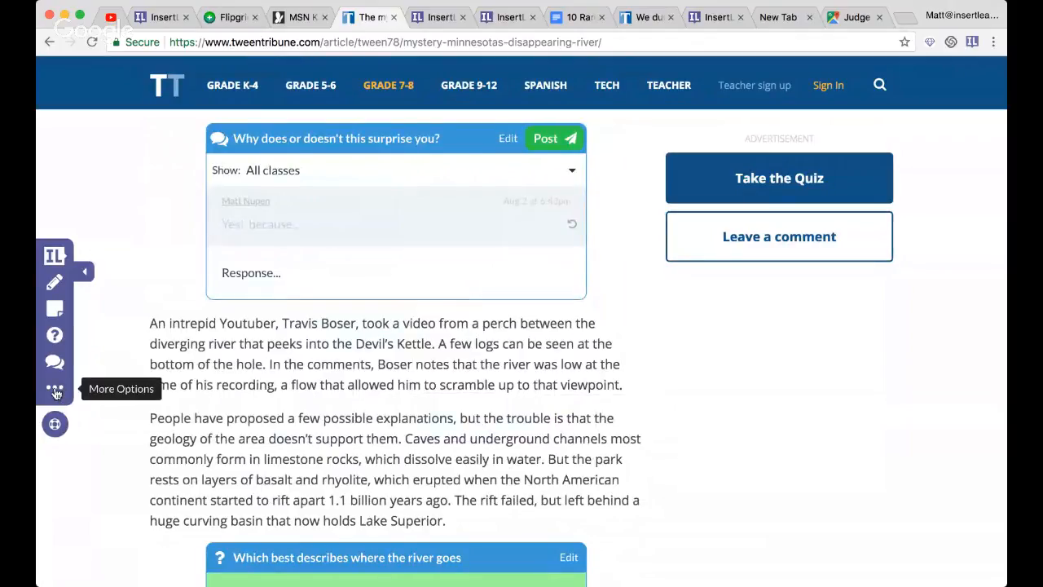
# - Switch to Flipgrid and copy the embed code of the Current Events topic
pyautogui.click(229, 17)
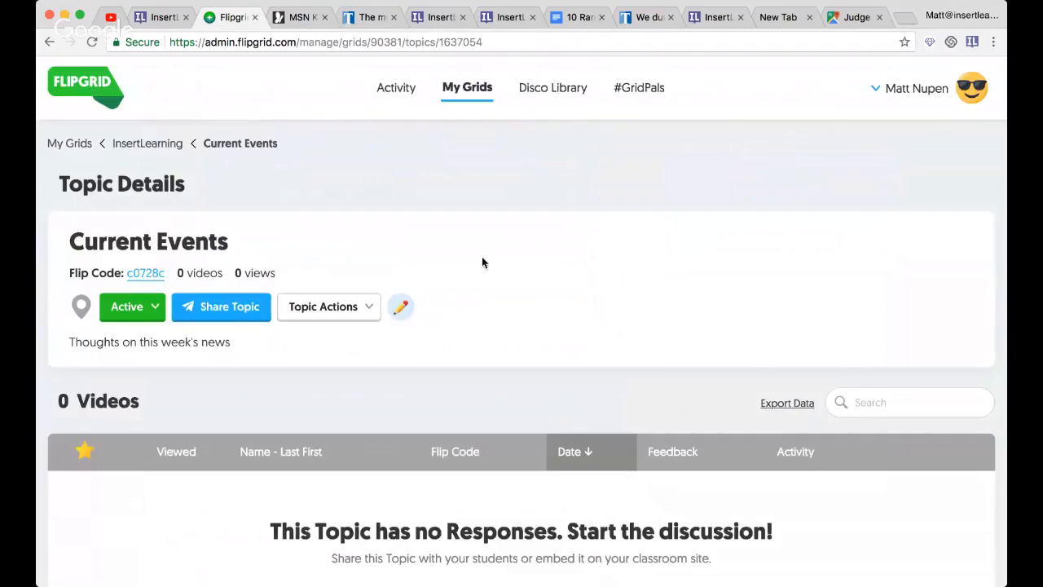
pyautogui.scroll(-2, 489, 295)
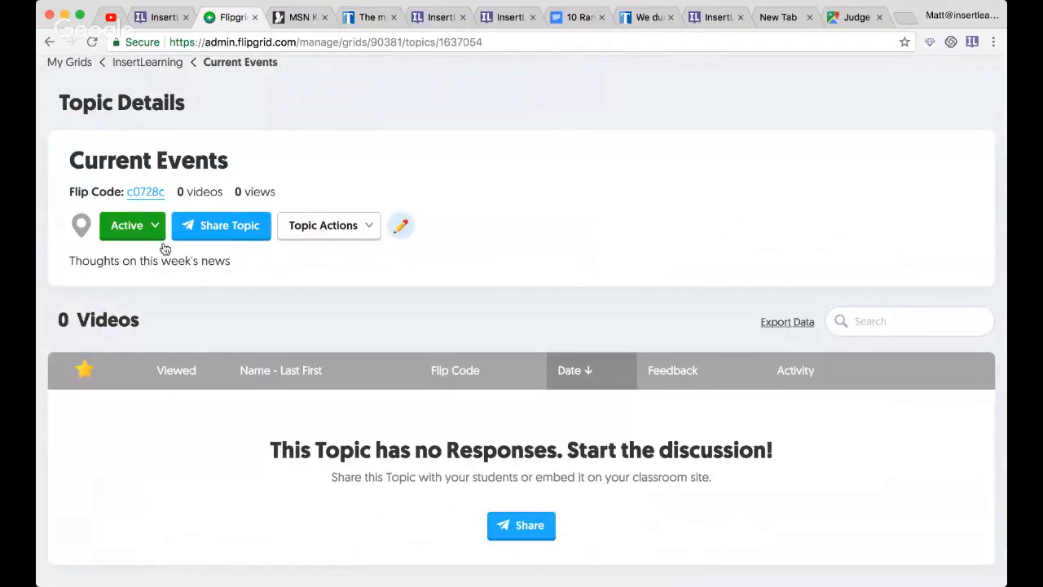
pyautogui.click(222, 233)
pyautogui.click(561, 237)
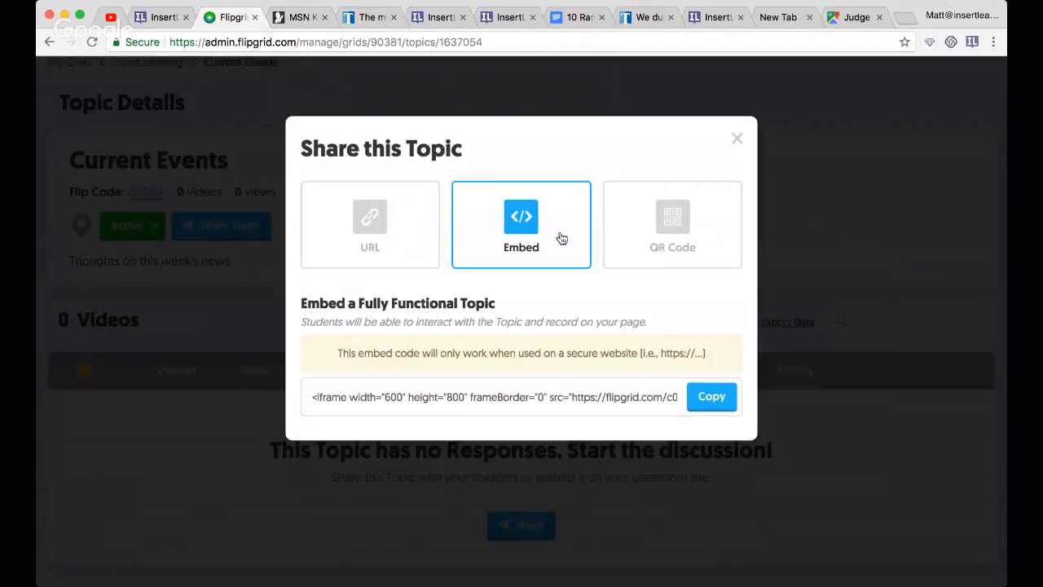
pyautogui.click(712, 396)
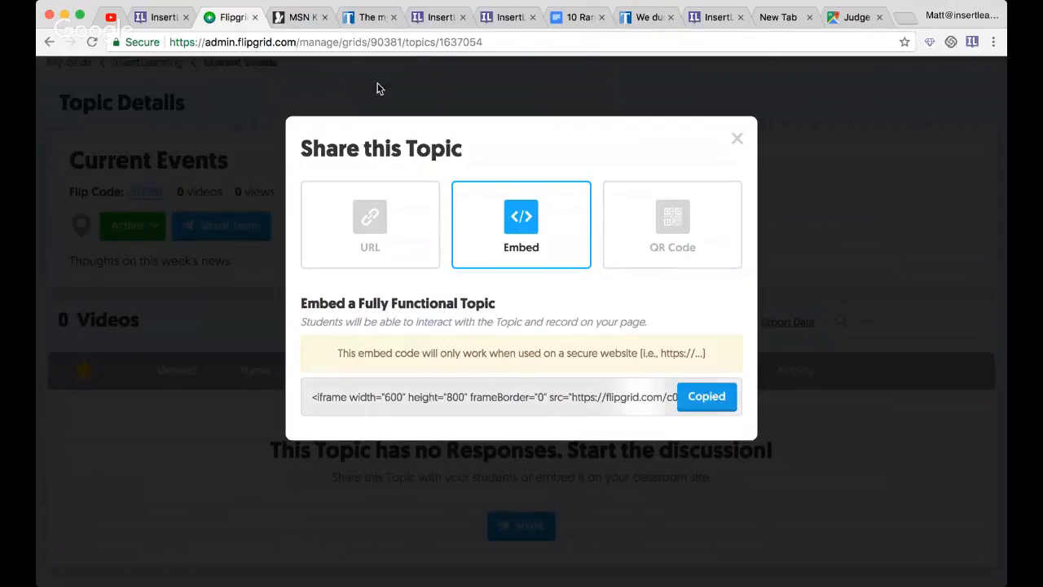
# - Return to the TweenTribune article, insert a sticky note below its last paragraph and paste the Flipgrid embed code into it
pyautogui.click(367, 22)
pyautogui.scroll(-13, 251, 338)
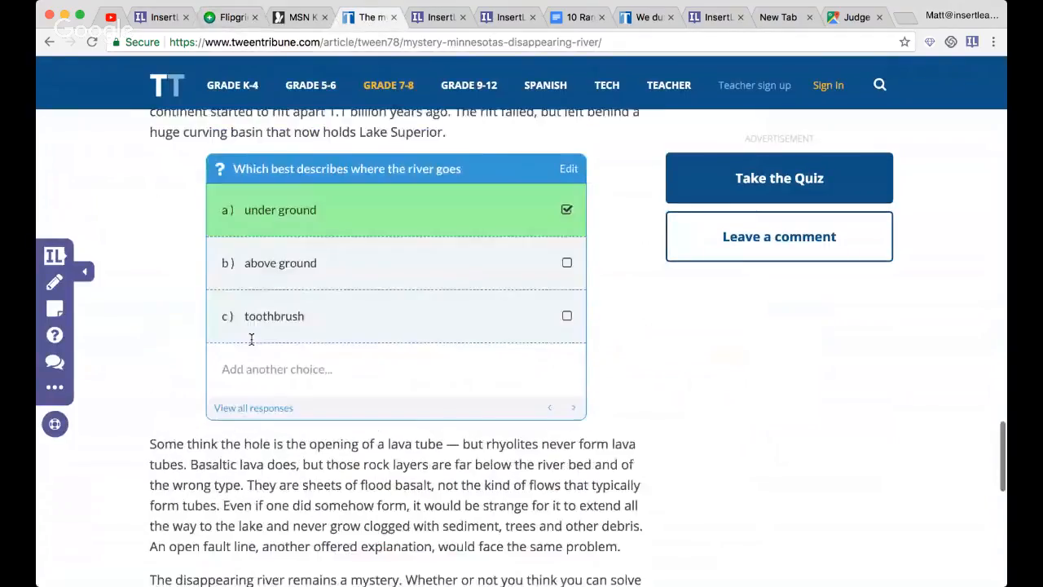
pyautogui.scroll(4, 251, 339)
pyautogui.click(55, 308)
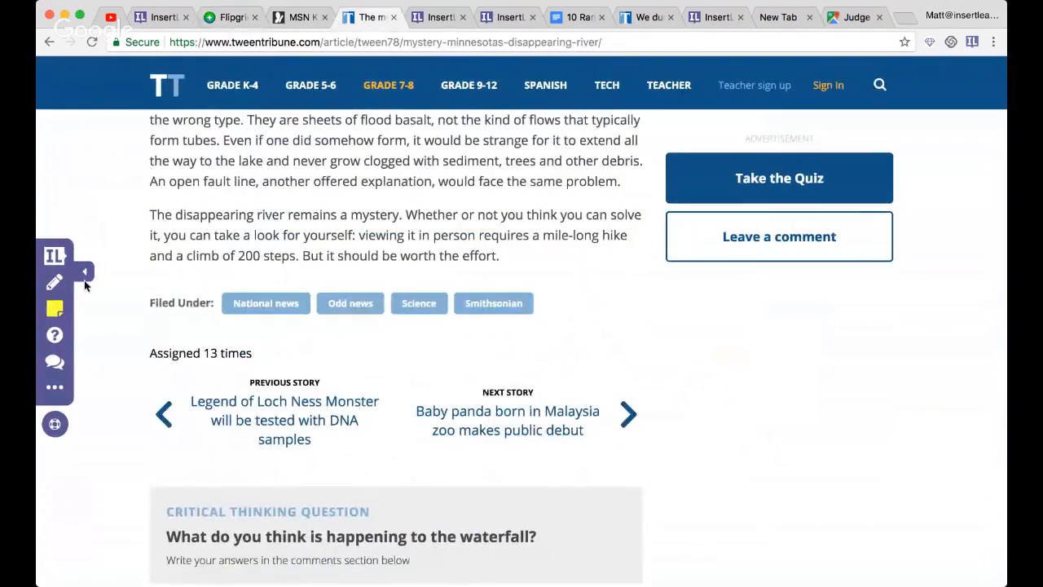
pyautogui.click(330, 314)
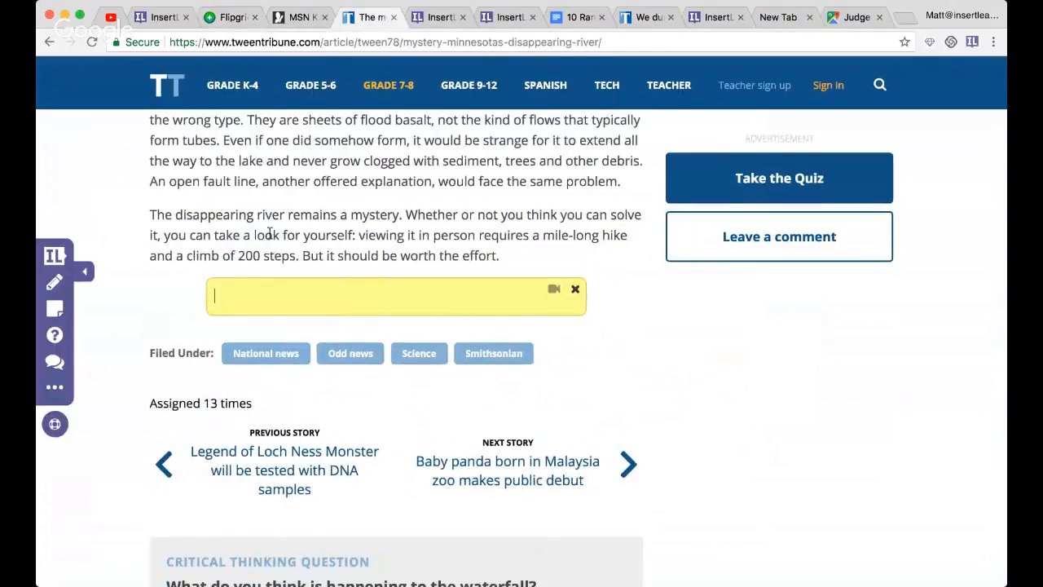
pyautogui.press('super+v')
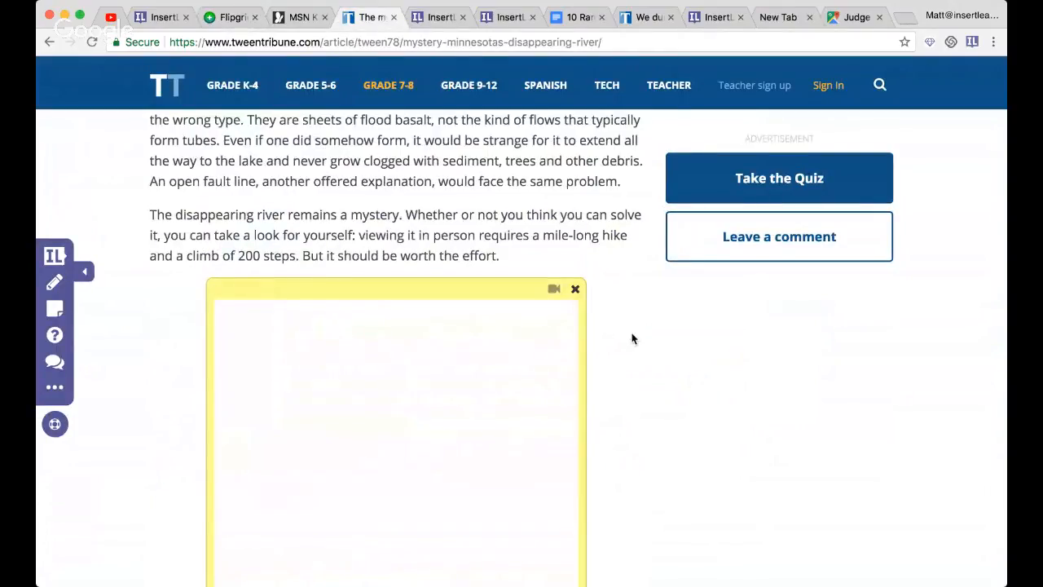
pyautogui.scroll(-3, 627, 339)
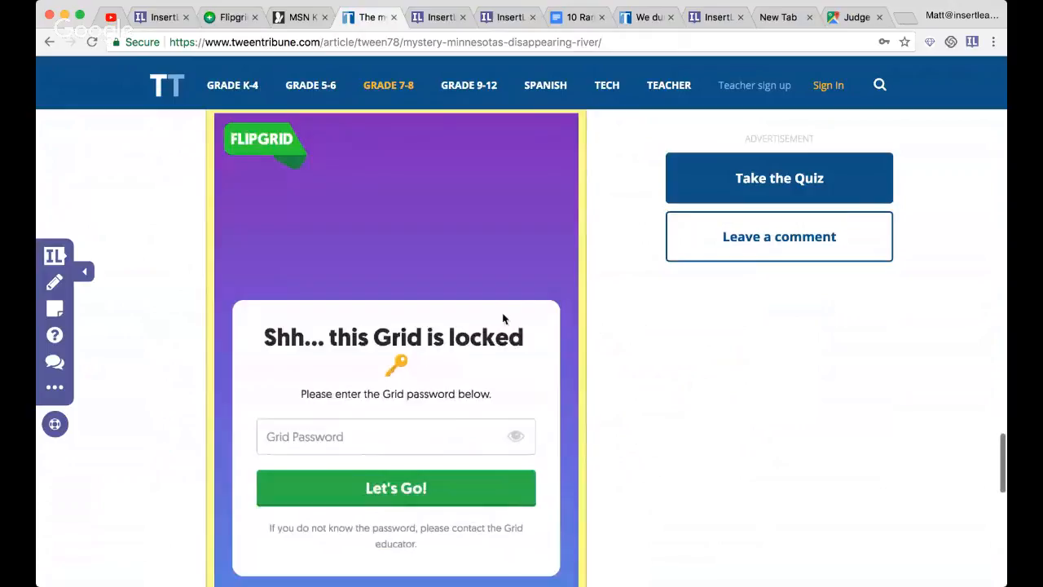
pyautogui.scroll(2, 406, 256)
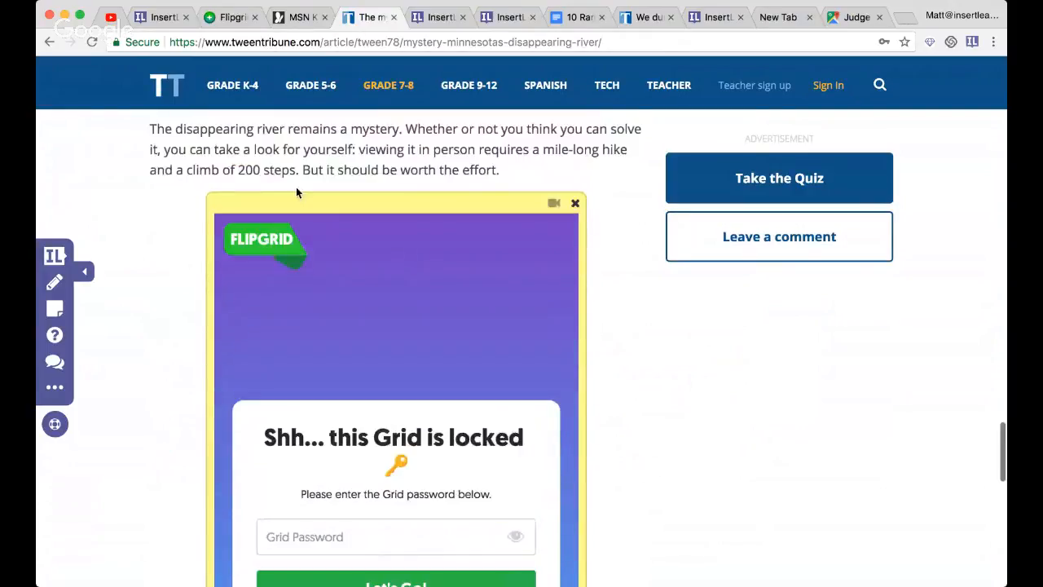
pyautogui.scroll(-3, 365, 323)
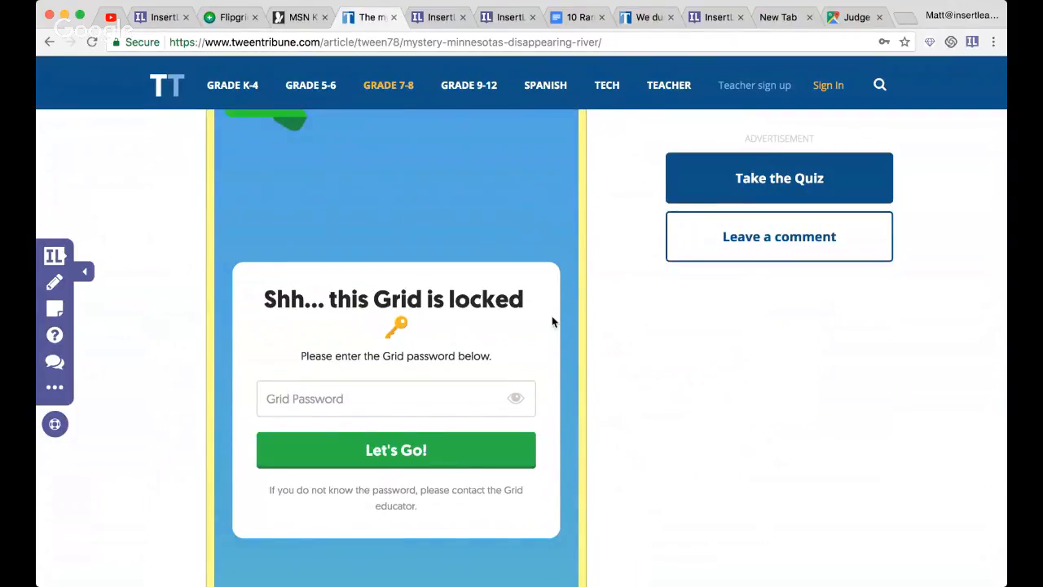
# - Switch to MSN Kids, open the video "Did scientists solve Bermuda Triangle mystery?", pause it and bring up its description
pyautogui.scroll(3, 552, 320)
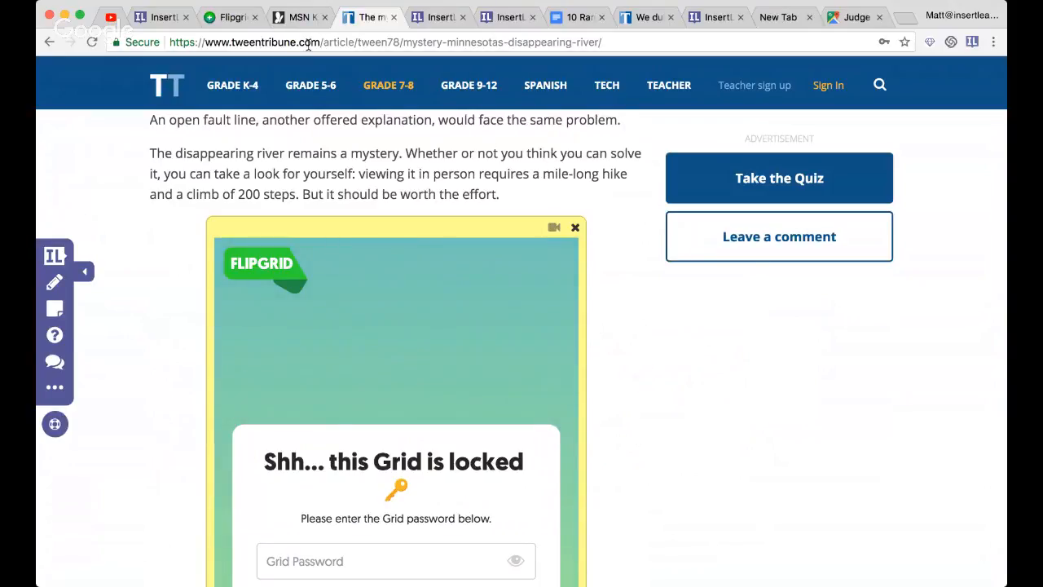
pyautogui.click(302, 16)
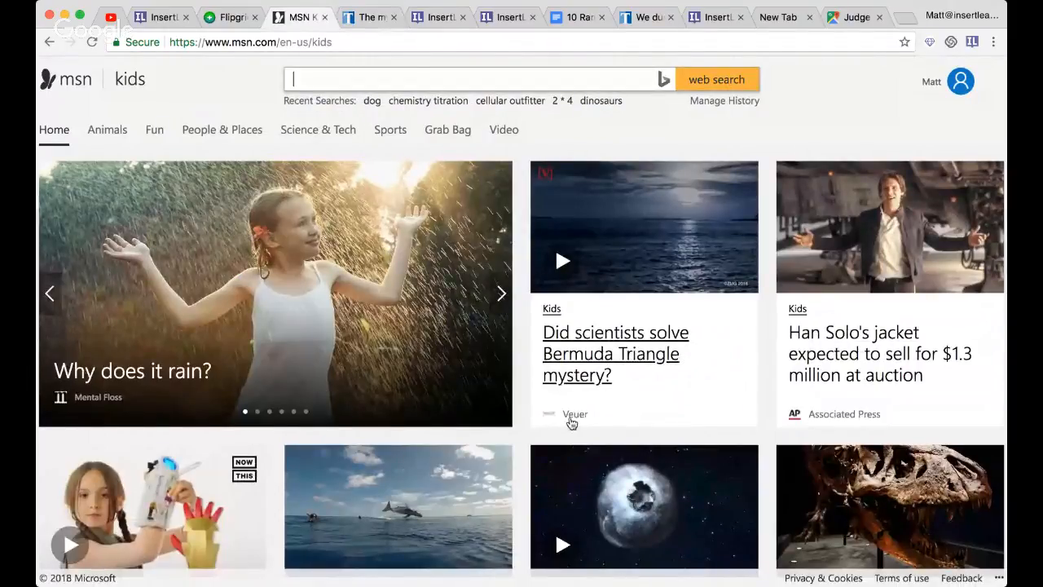
pyautogui.scroll(-1, 686, 379)
pyautogui.click(636, 320)
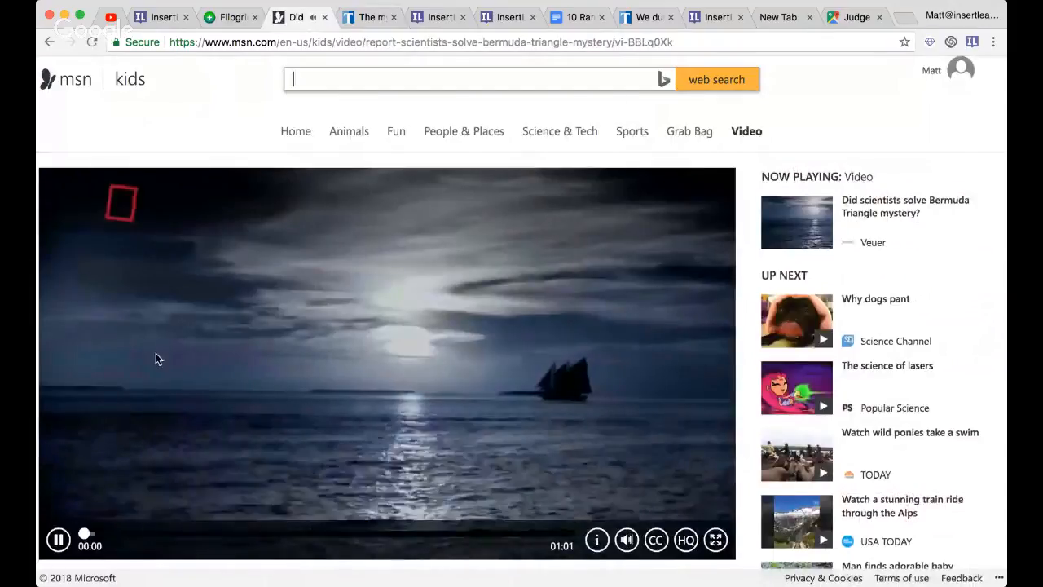
pyautogui.click(56, 536)
pyautogui.scroll(-2, 55, 541)
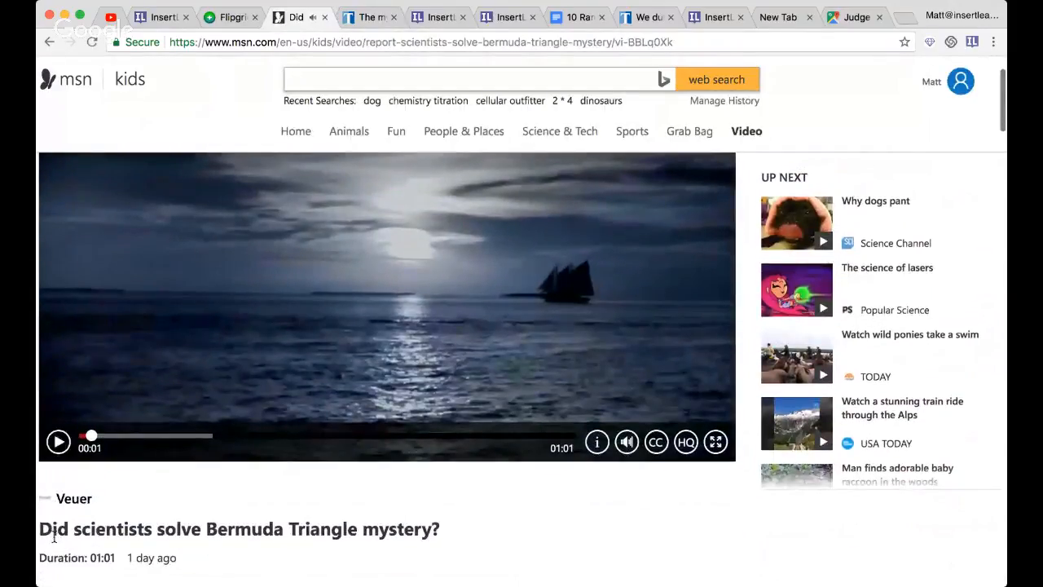
pyautogui.scroll(-2, 54, 536)
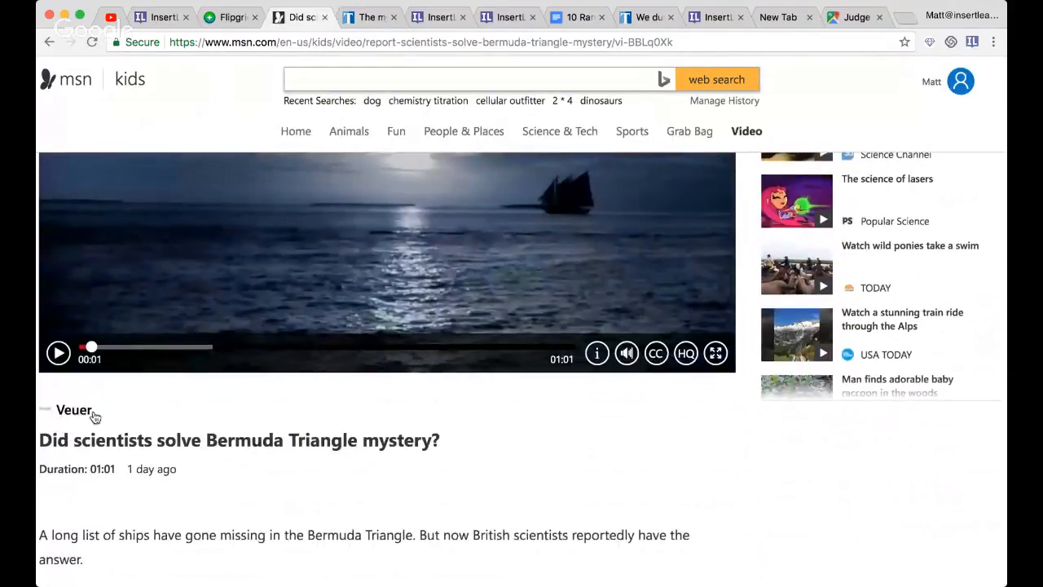
pyautogui.scroll(-3, 139, 421)
pyautogui.scroll(1, 160, 327)
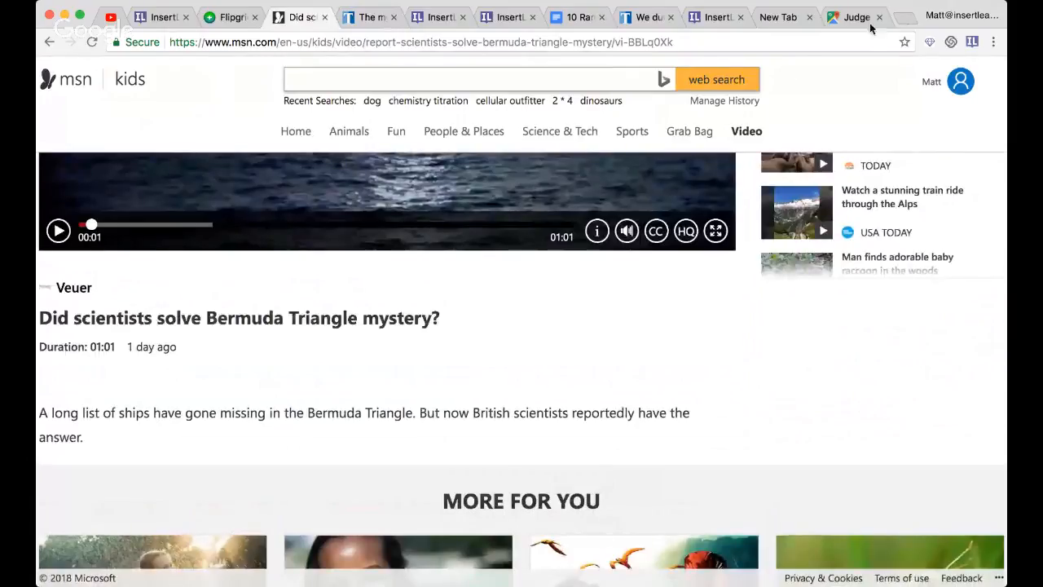
# - Activate InsertLearning on the Bermuda Triangle video page, closing the stray YouTube page
pyautogui.click(972, 42)
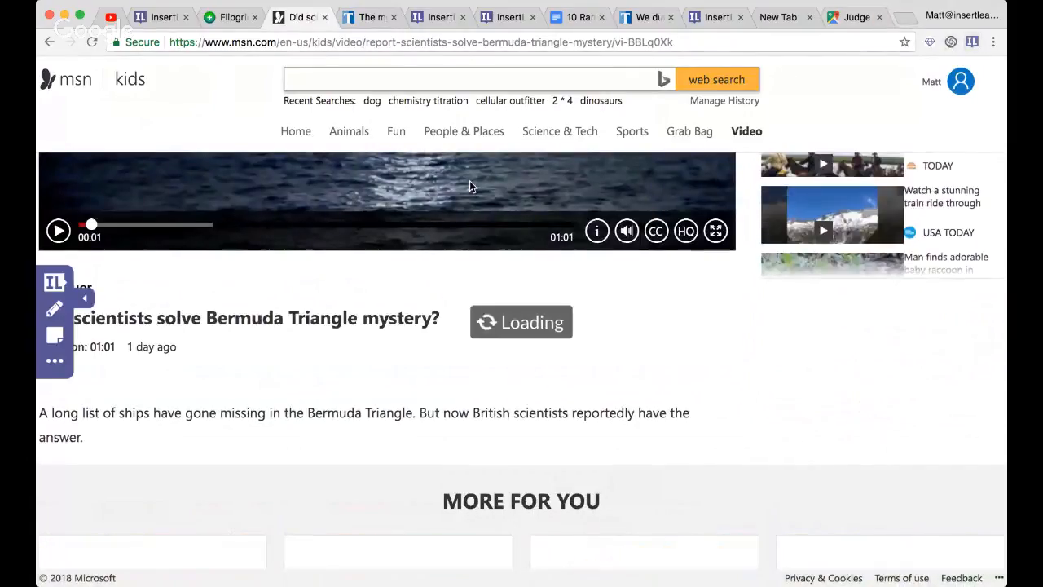
pyautogui.click(953, 65)
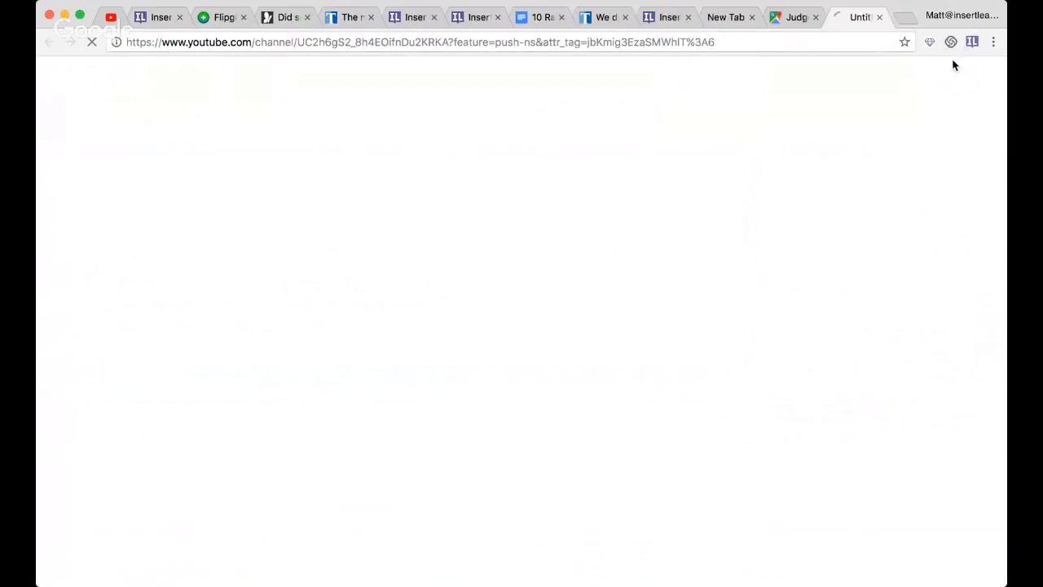
pyautogui.click(880, 17)
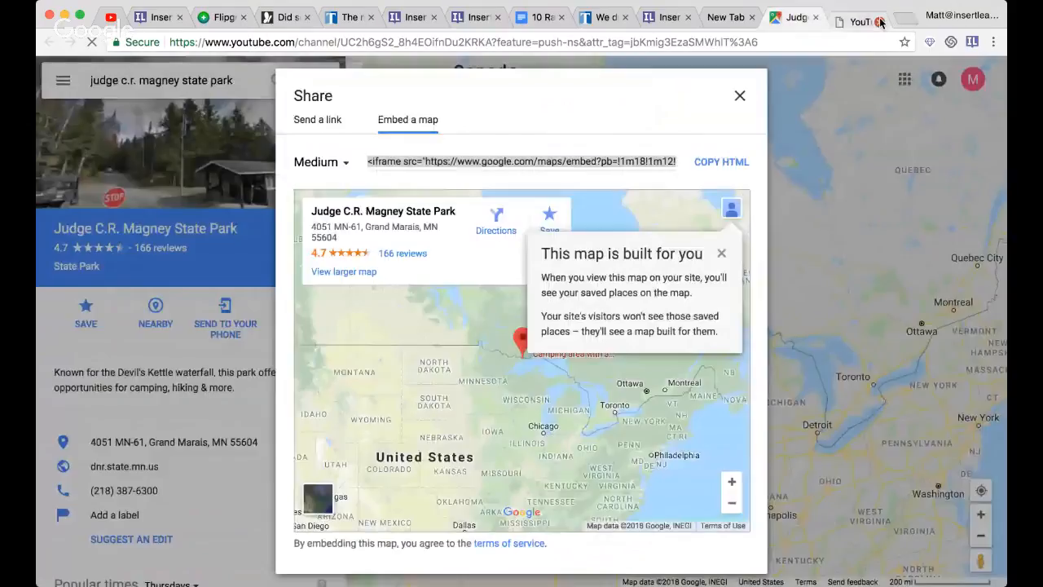
pyautogui.click(287, 17)
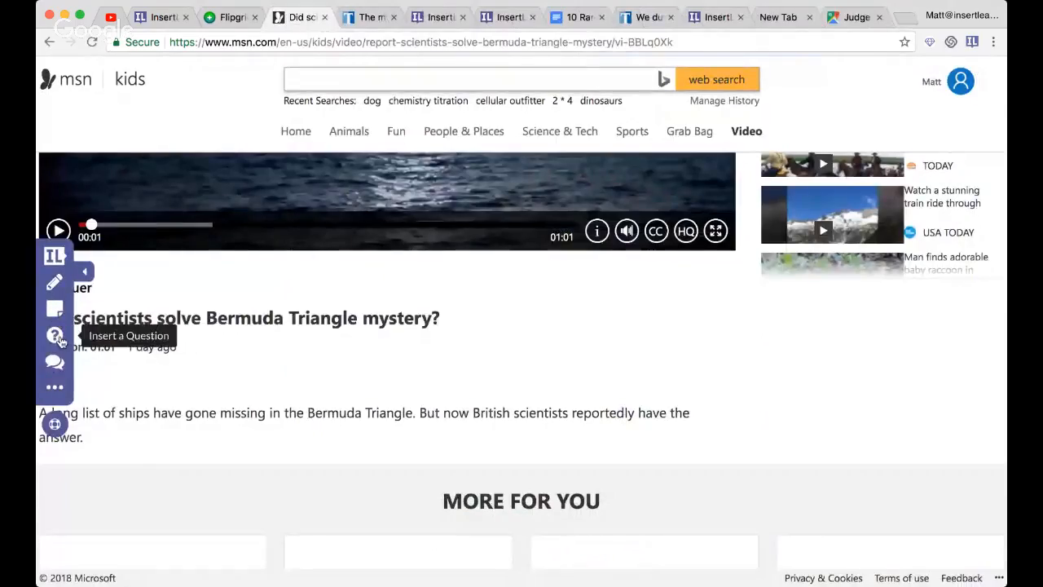
# - Try to insert a question directly below the video title
pyautogui.click(55, 334)
pyautogui.click(272, 317)
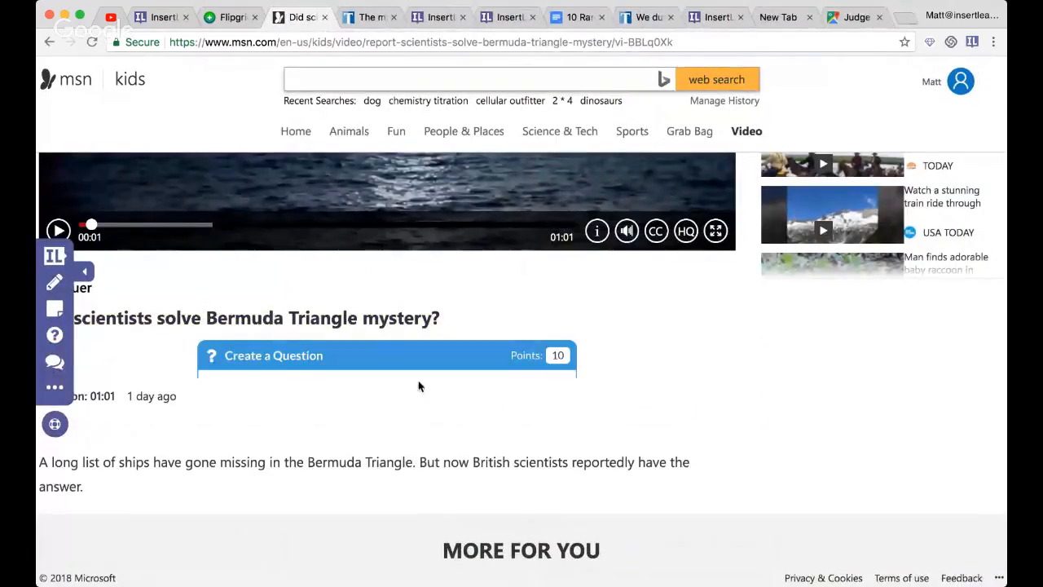
pyautogui.scroll(-3, 437, 370)
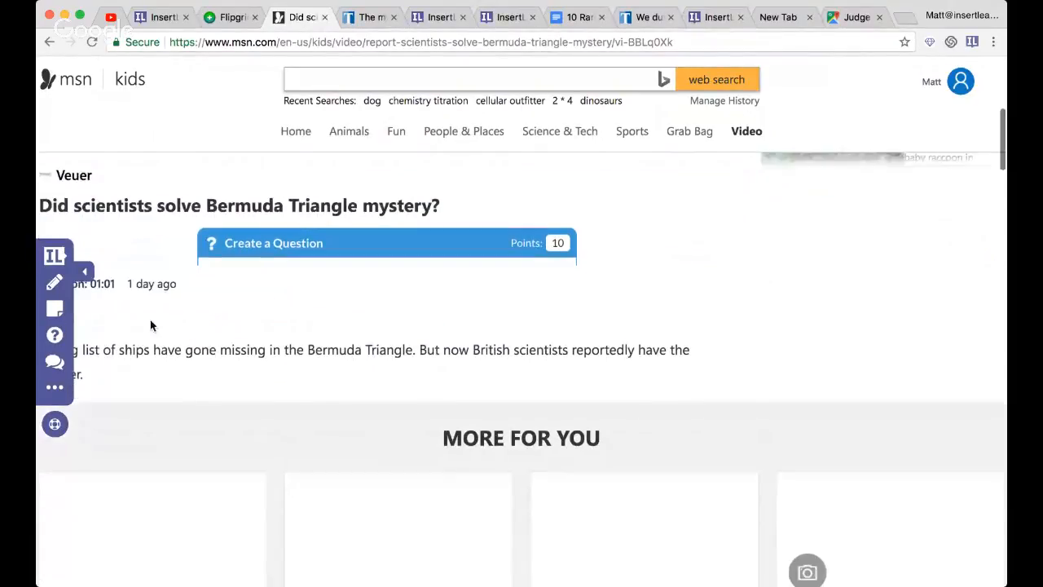
# - Create two questions with the default text "What is your question?" below the video description
pyautogui.click(54, 334)
pyautogui.click(165, 368)
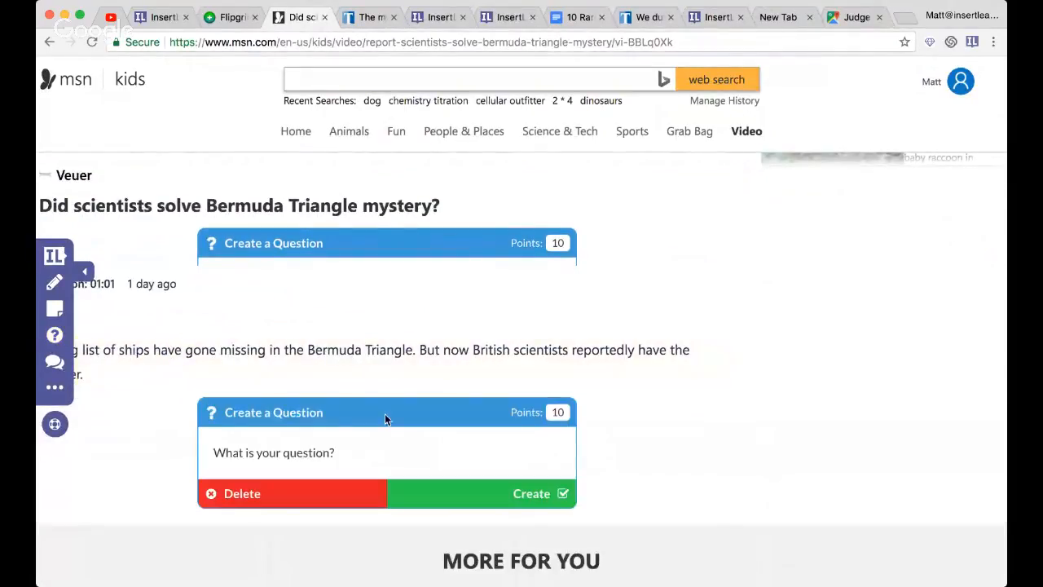
pyautogui.click(483, 491)
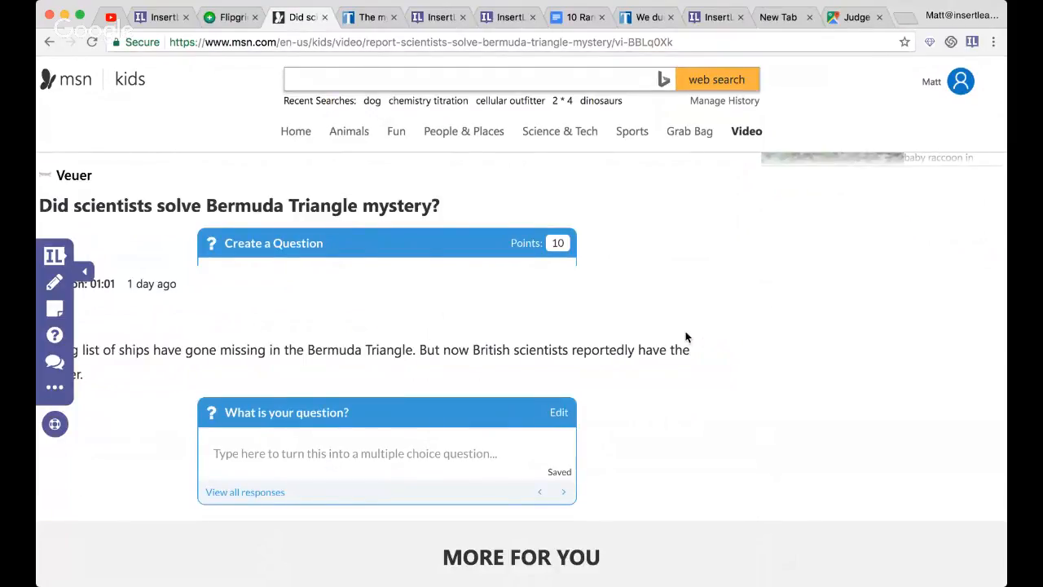
pyautogui.click(56, 334)
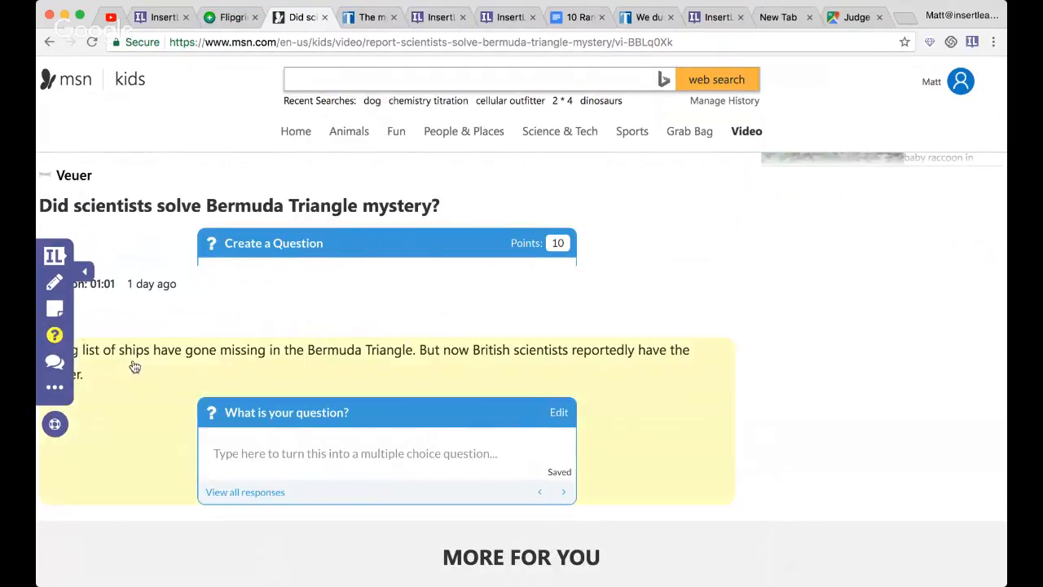
pyautogui.click(156, 365)
pyautogui.click(519, 491)
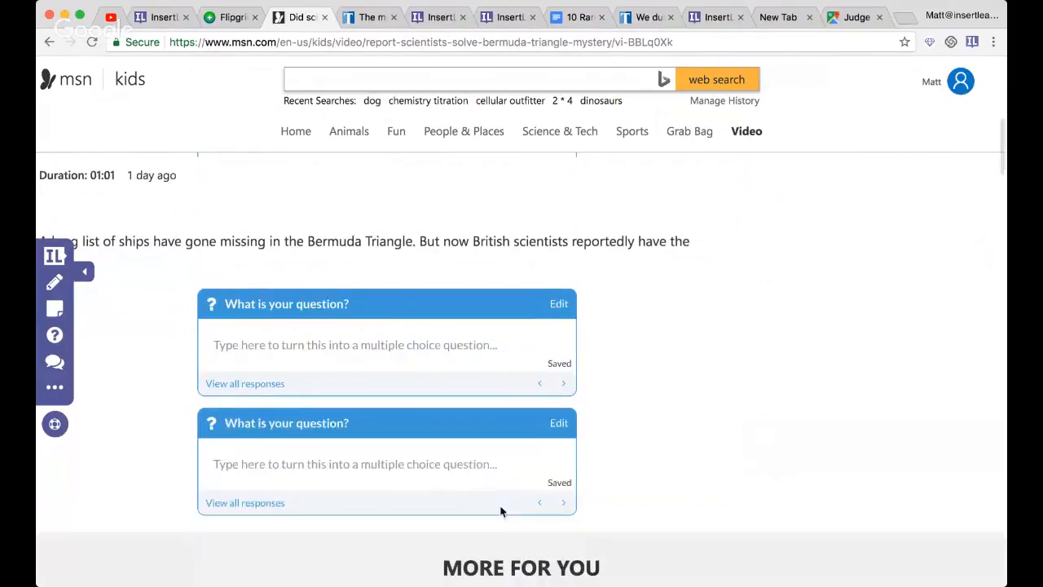
# - Check the YouTube live stream's chat, and switch to the TweenTribune lesson about plastic dumped into oceans
pyautogui.click(110, 17)
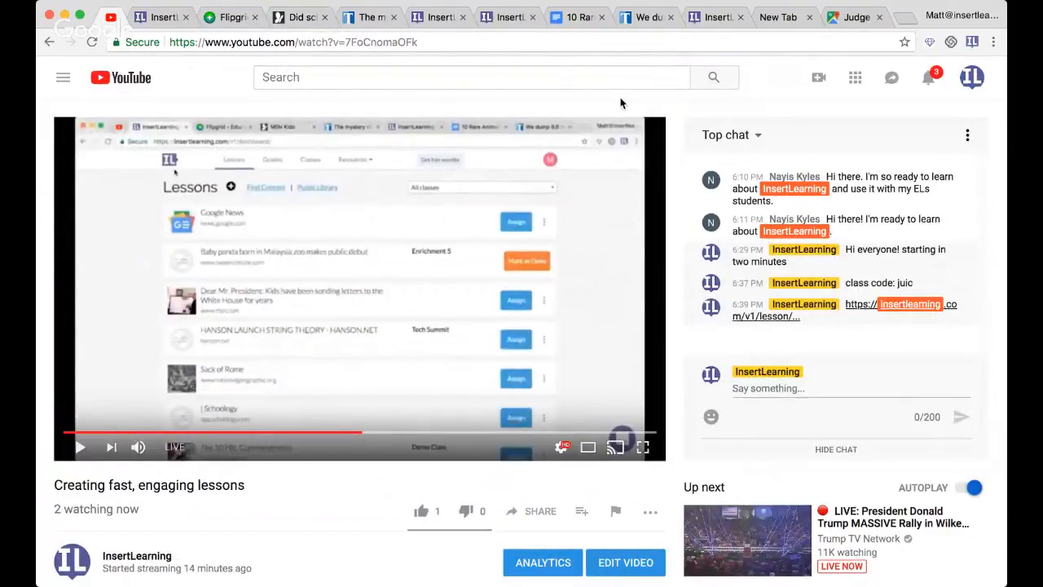
pyautogui.click(507, 19)
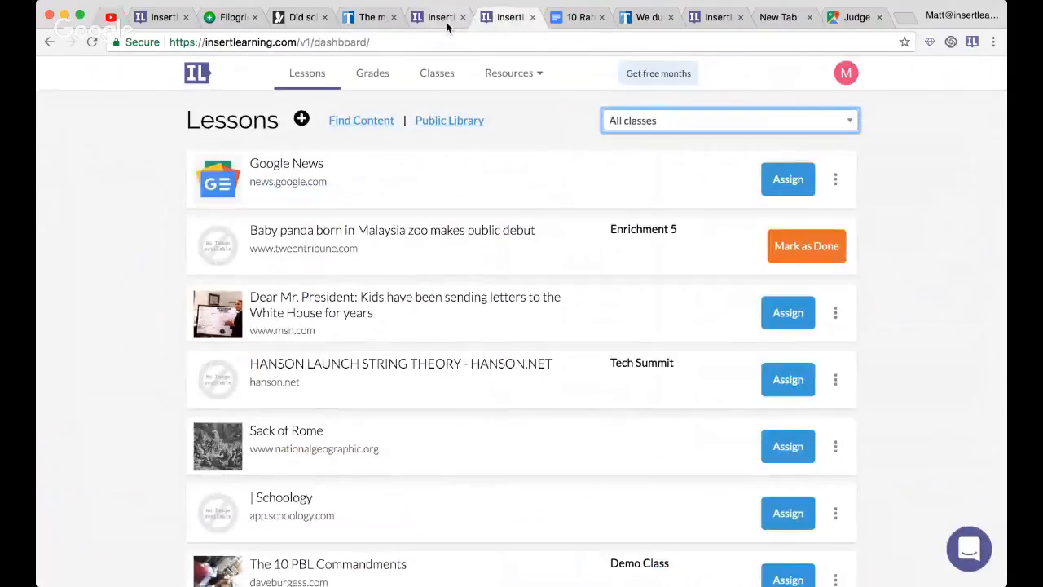
pyautogui.click(579, 18)
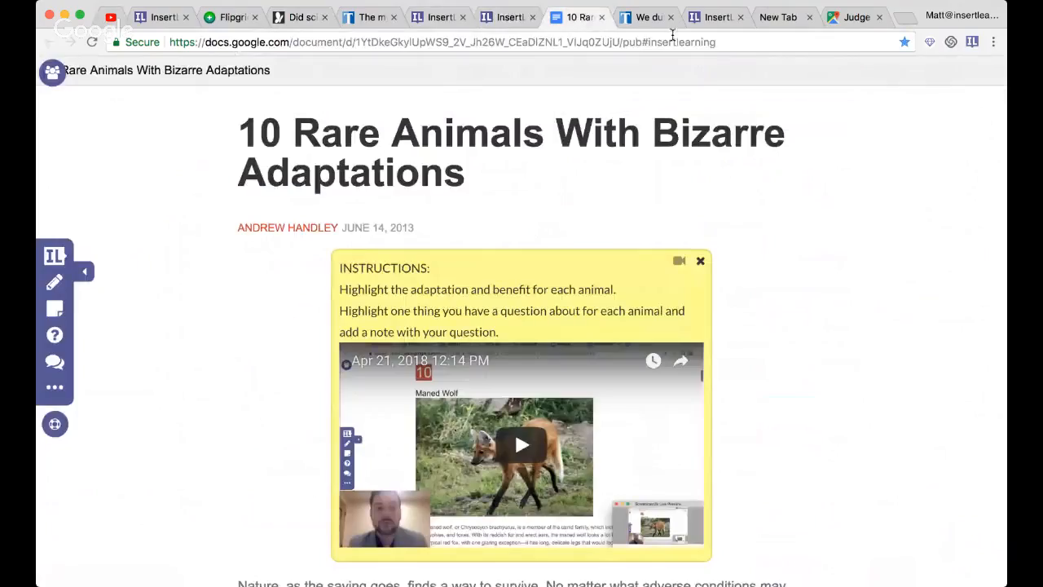
pyautogui.click(640, 23)
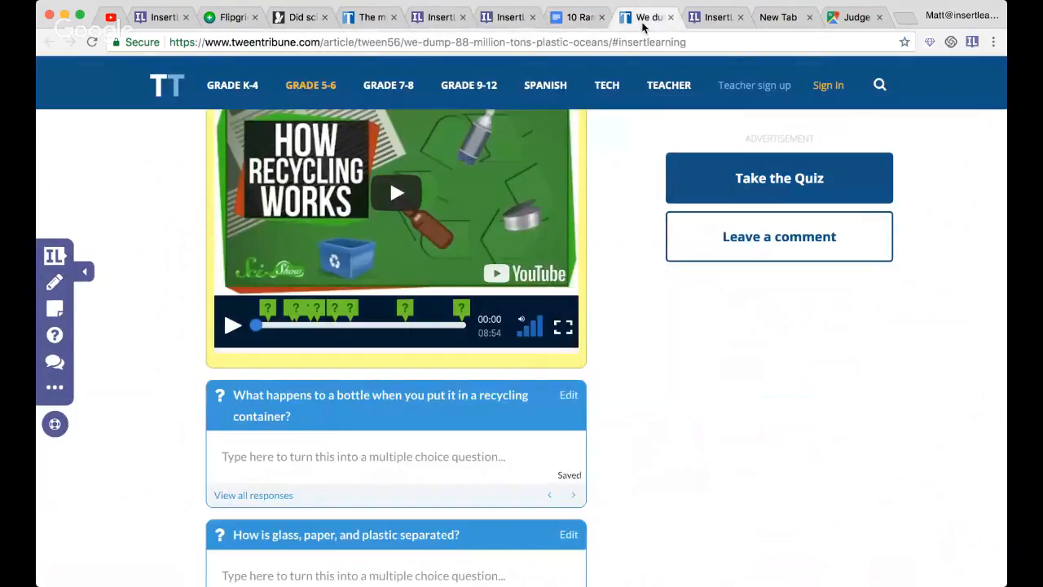
# - Review the ocean plastic lesson's prediction question, highlighting instructions, elephant question and discussion prompt
pyautogui.scroll(-10, 594, 374)
pyautogui.scroll(10, 594, 373)
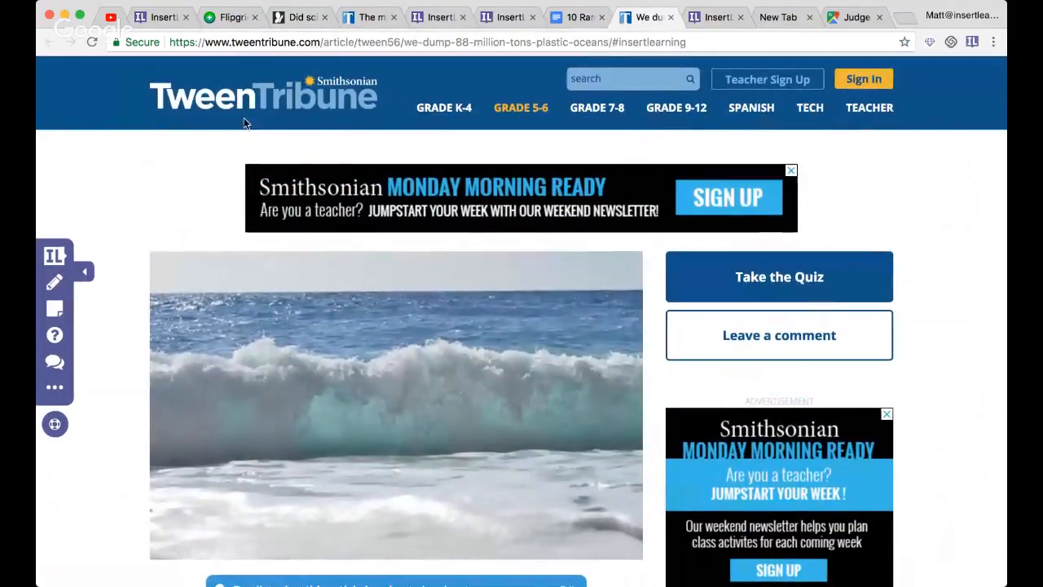
pyautogui.scroll(-5, 329, 351)
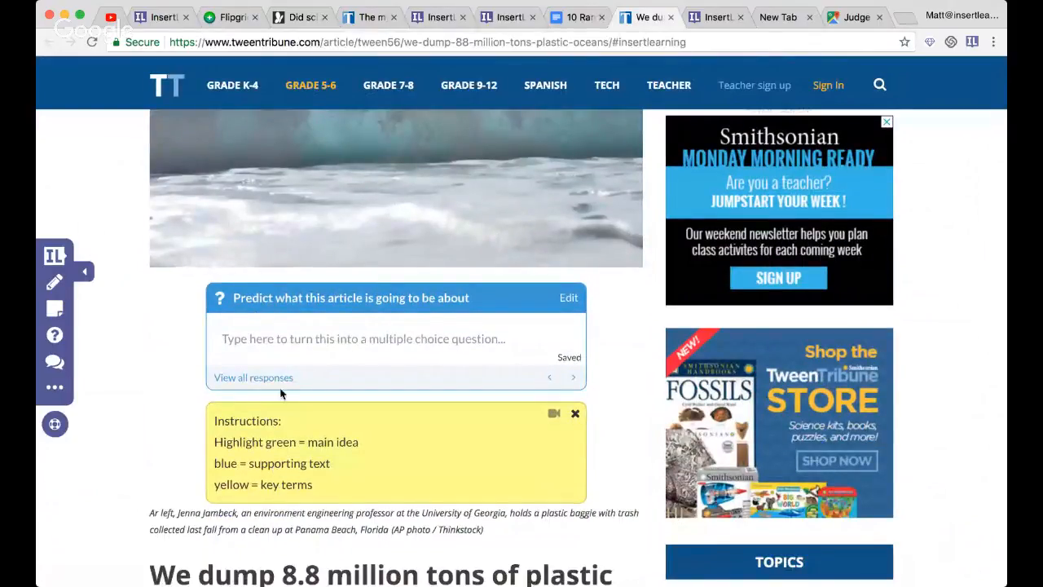
pyautogui.scroll(-3, 312, 314)
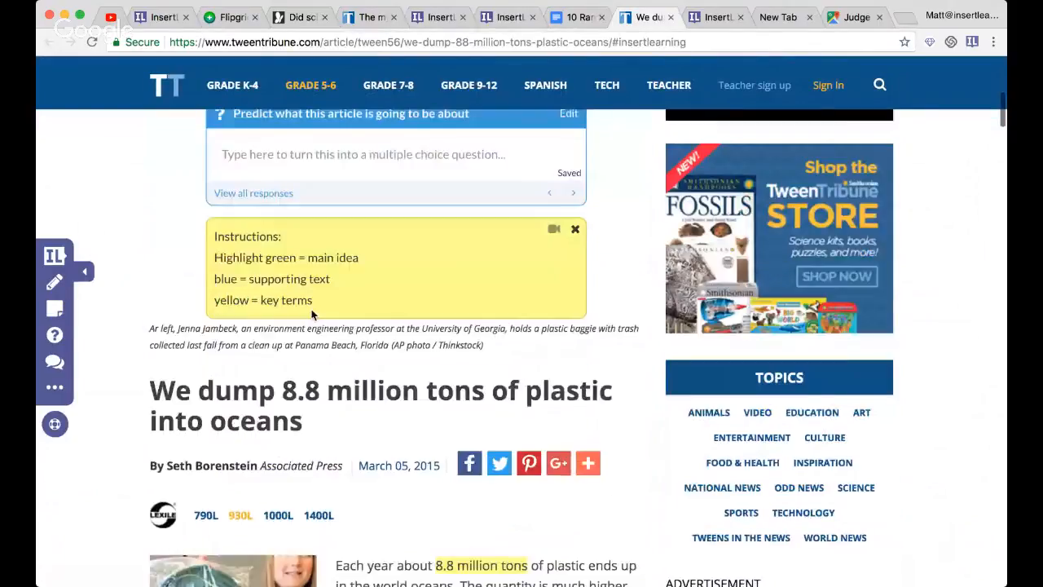
pyautogui.scroll(-5, 312, 314)
pyautogui.scroll(-3, 595, 308)
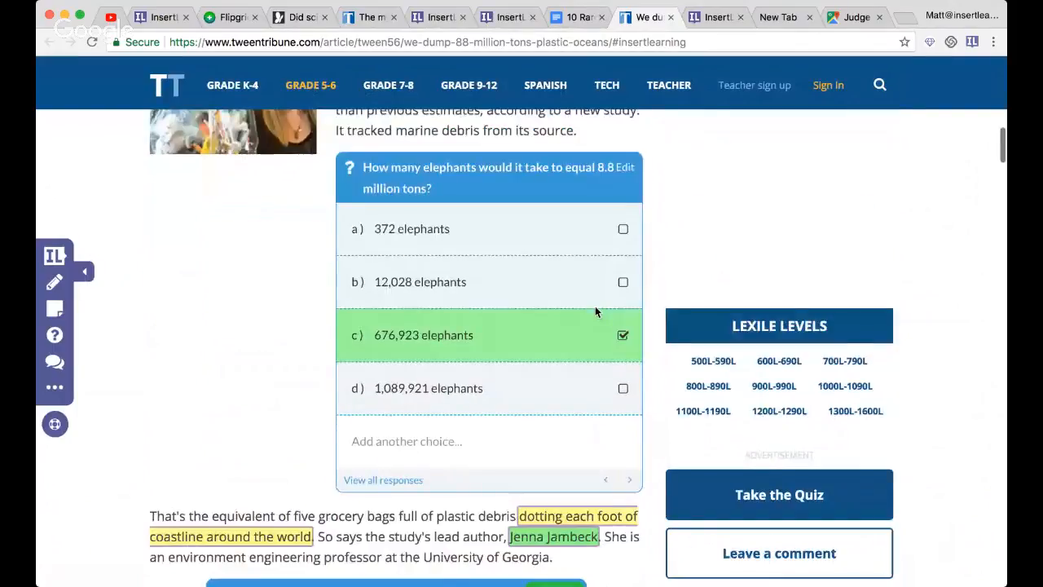
pyautogui.scroll(-2, 595, 311)
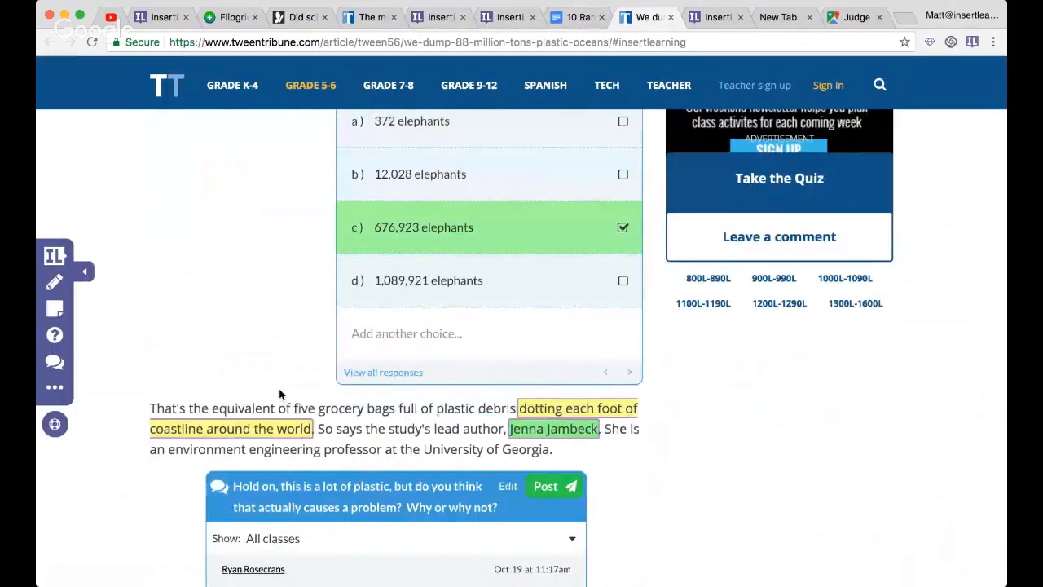
# - Open all student responses to the question "How many elephants would it take to equal 8.8 million tons?"
pyautogui.scroll(1, 279, 394)
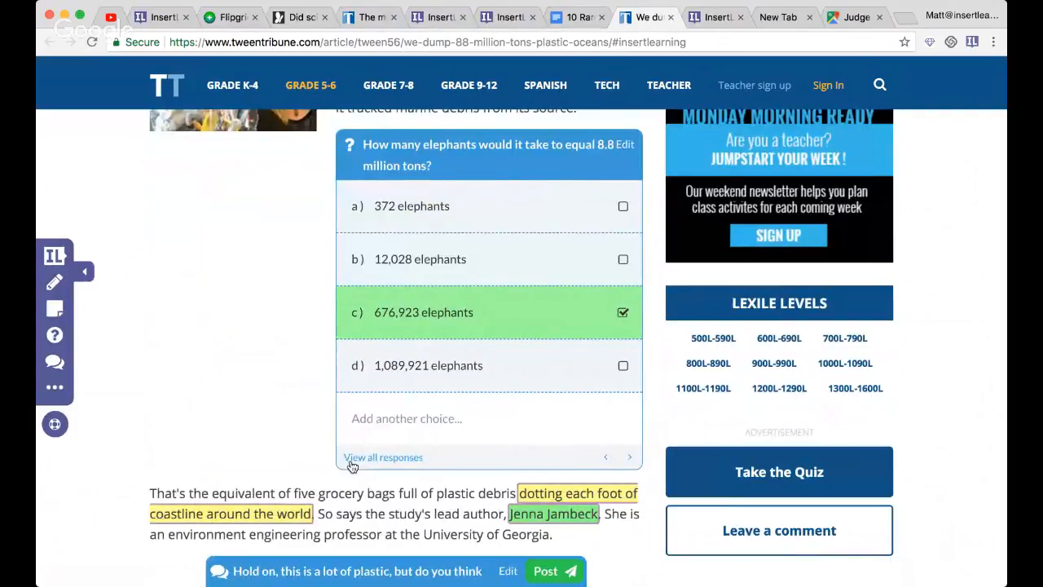
pyautogui.click(352, 462)
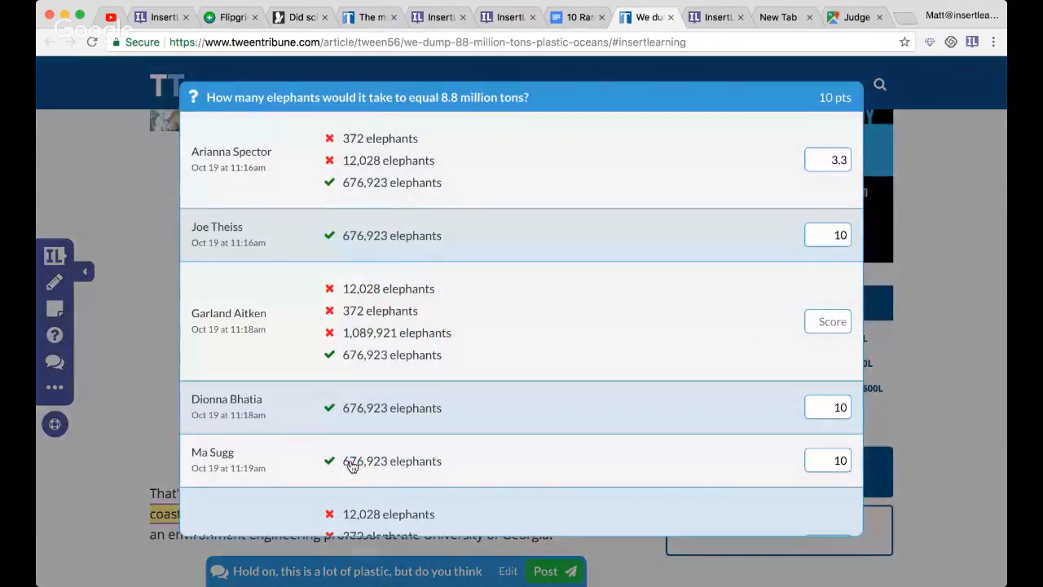
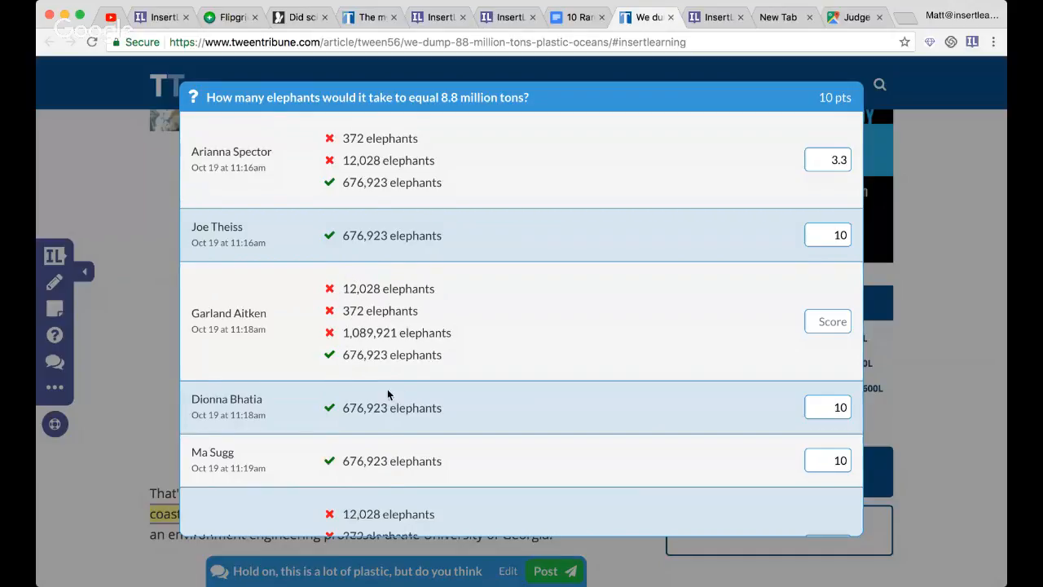
# - Look through the student responses to the elephant question and close them
pyautogui.scroll(-2, 391, 393)
pyautogui.scroll(2, 699, 271)
pyautogui.click(894, 152)
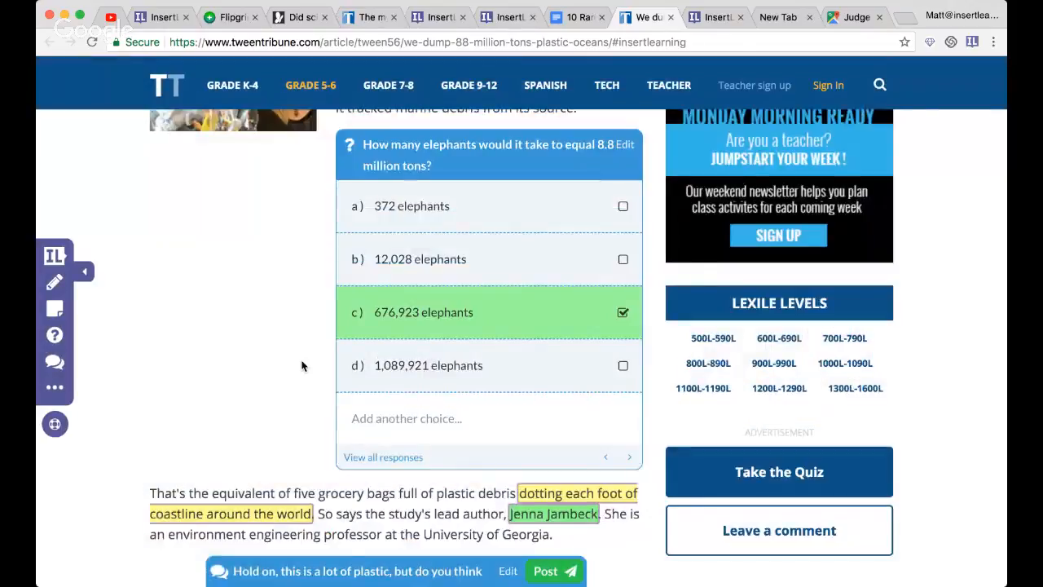
# - Review the plastic problem discussion posts and all student responses to the question on why China, Indonesia and other countries put more plastic into the ocean
pyautogui.scroll(-5, 301, 366)
pyautogui.scroll(-3, 618, 409)
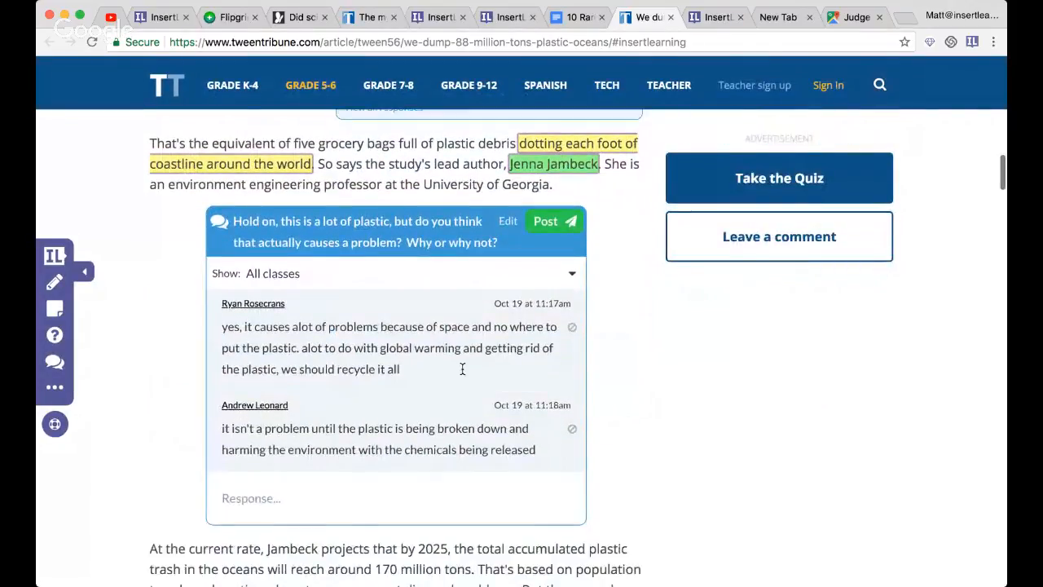
pyautogui.scroll(-8, 461, 365)
pyautogui.scroll(-12, 461, 369)
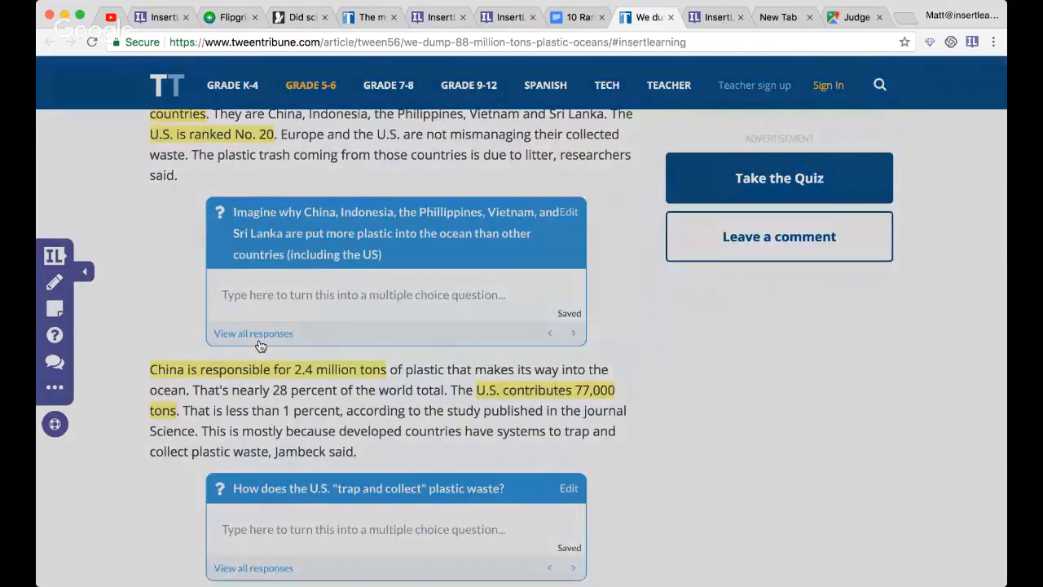
pyautogui.click(254, 334)
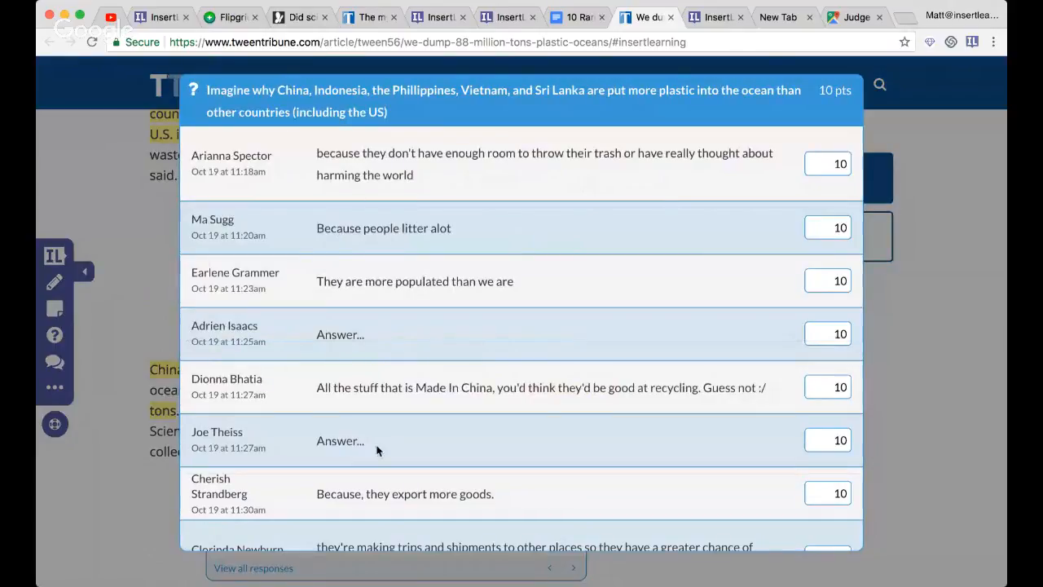
pyautogui.click(128, 331)
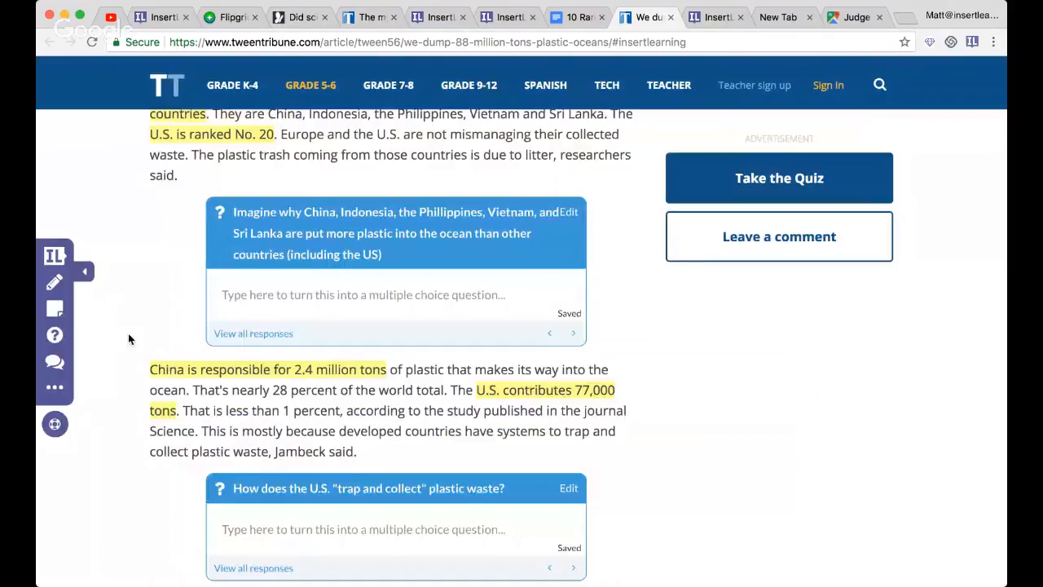
# - Switch to the InsertLearning dashboard and show grades for Demo Class (with example student data) on the lesson "We dump 8.8 million tons of plastic into oceans"
pyautogui.click(710, 18)
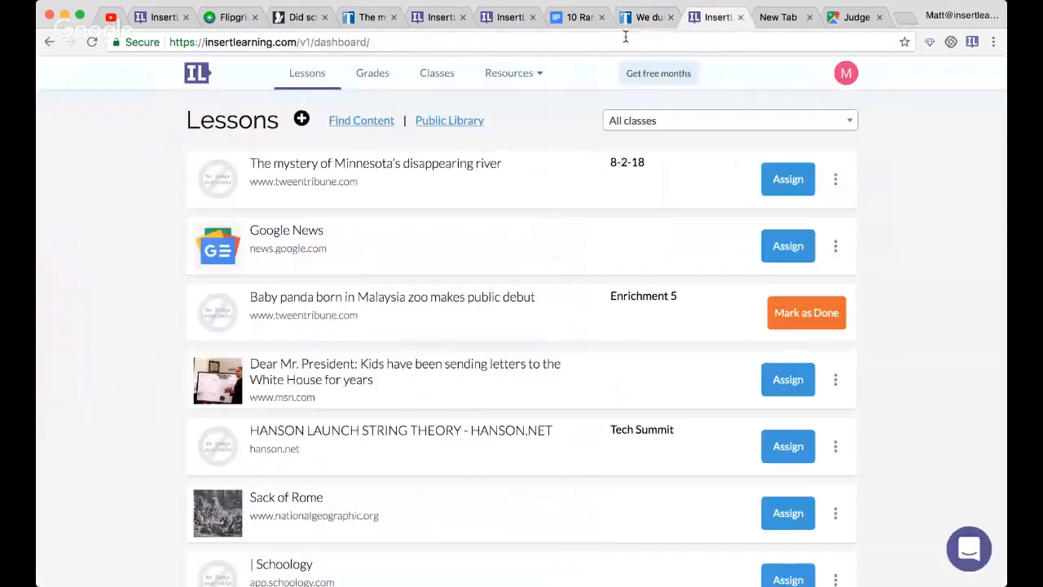
pyautogui.click(374, 83)
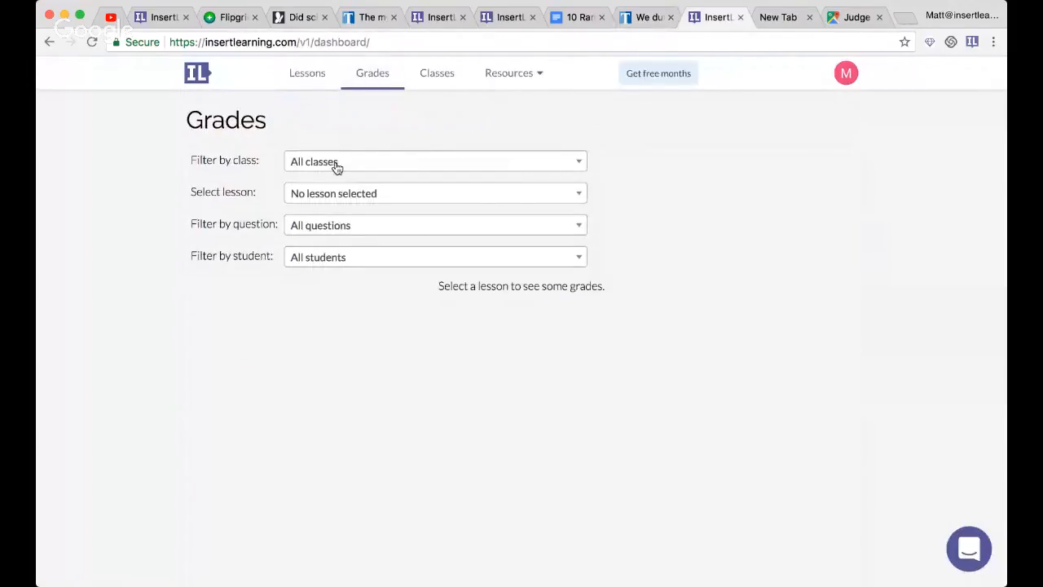
pyautogui.click(306, 166)
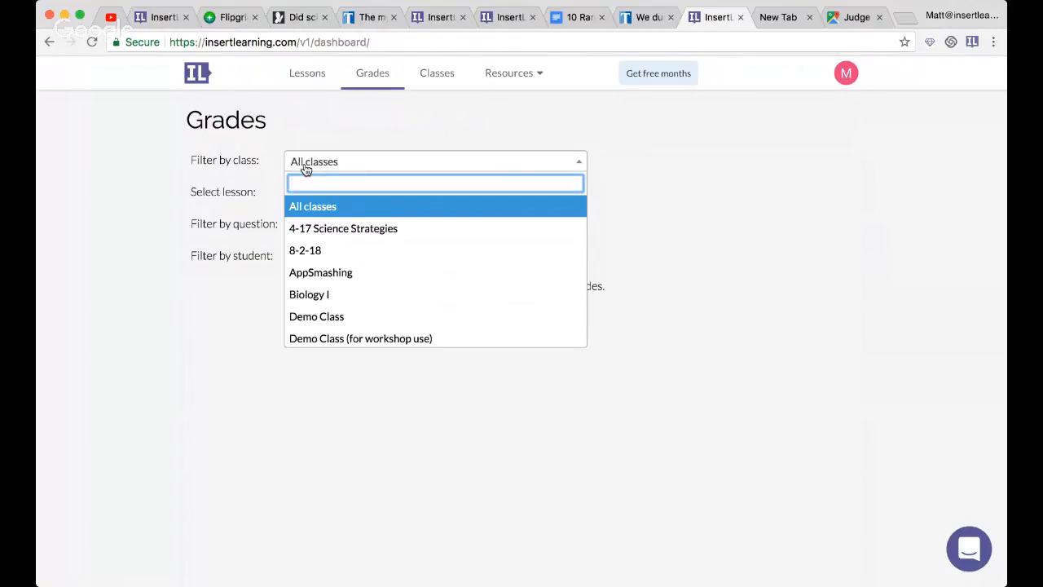
pyautogui.scroll(-3, 348, 285)
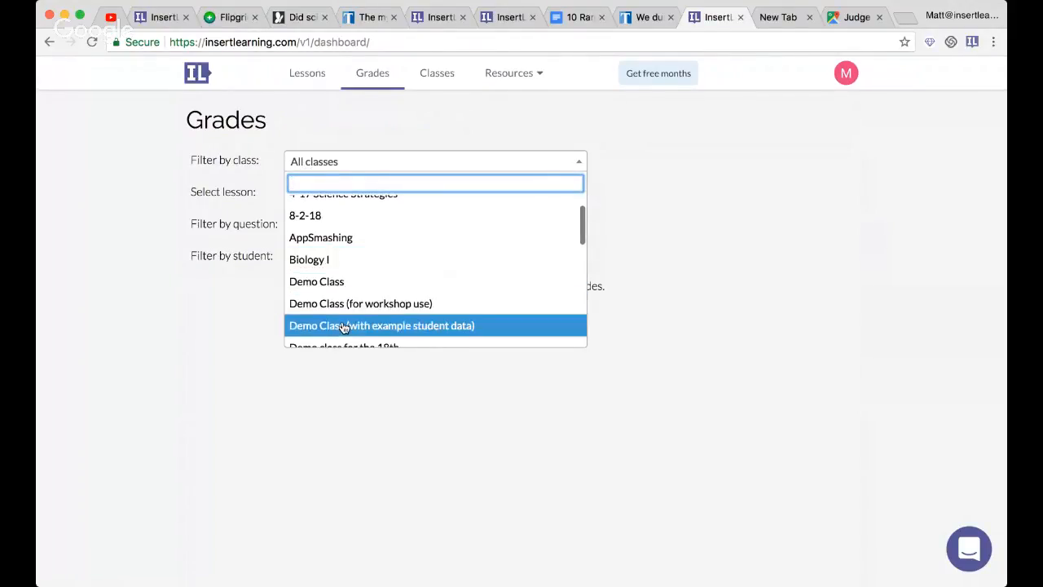
pyautogui.click(342, 326)
pyautogui.click(338, 196)
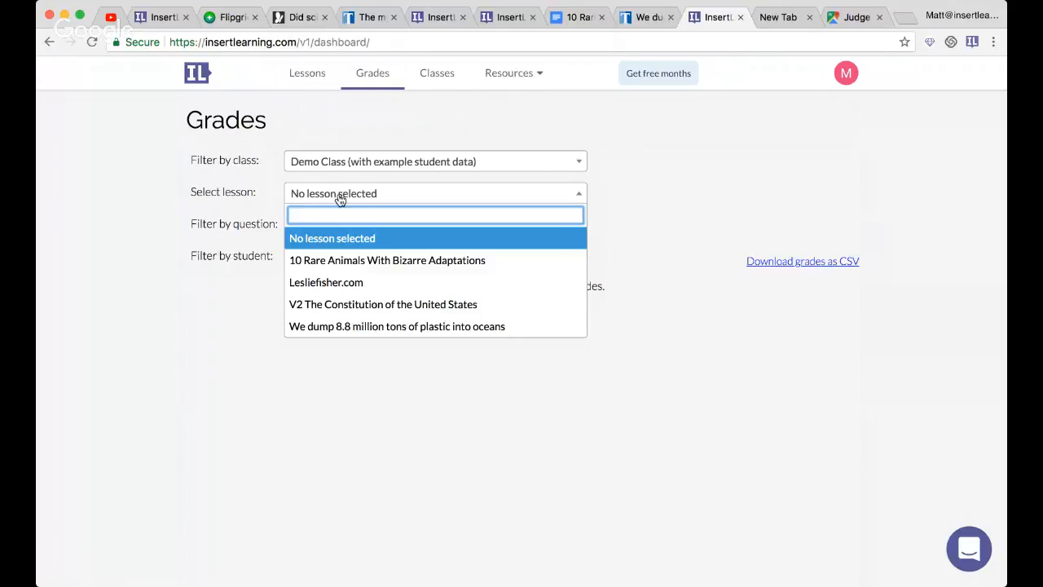
pyautogui.click(371, 328)
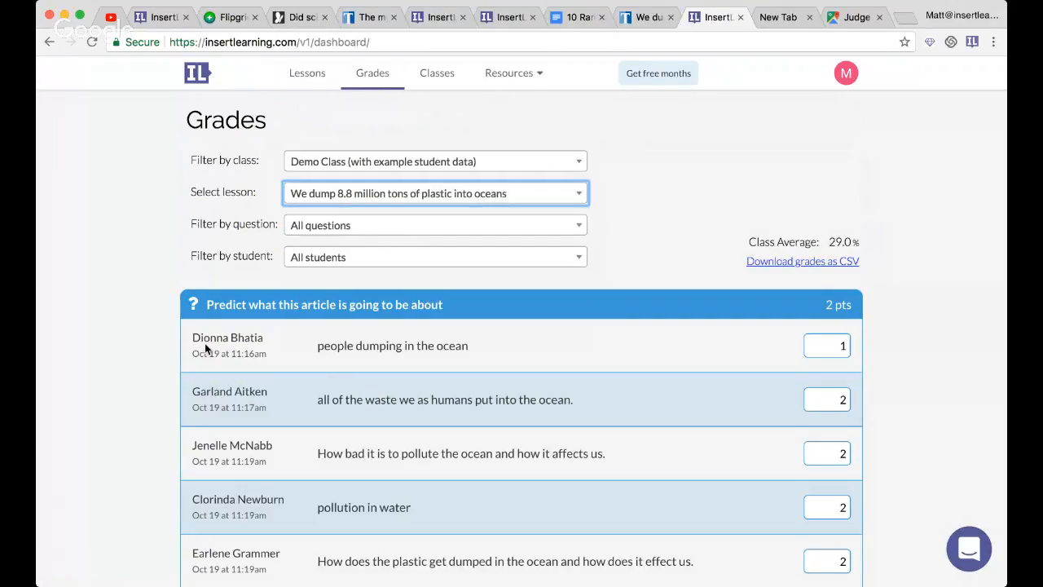
# - Filter the grades by the question "How does the U.S. "trap and collect" plastic waste?", review the answers, and restore all questions
pyautogui.scroll(-5, 205, 344)
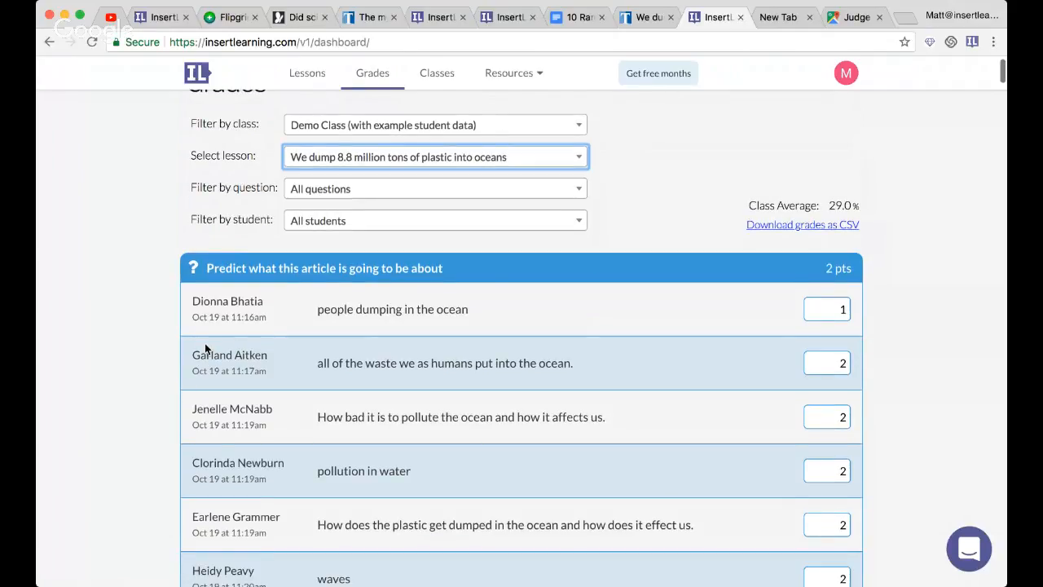
pyautogui.scroll(5, 204, 343)
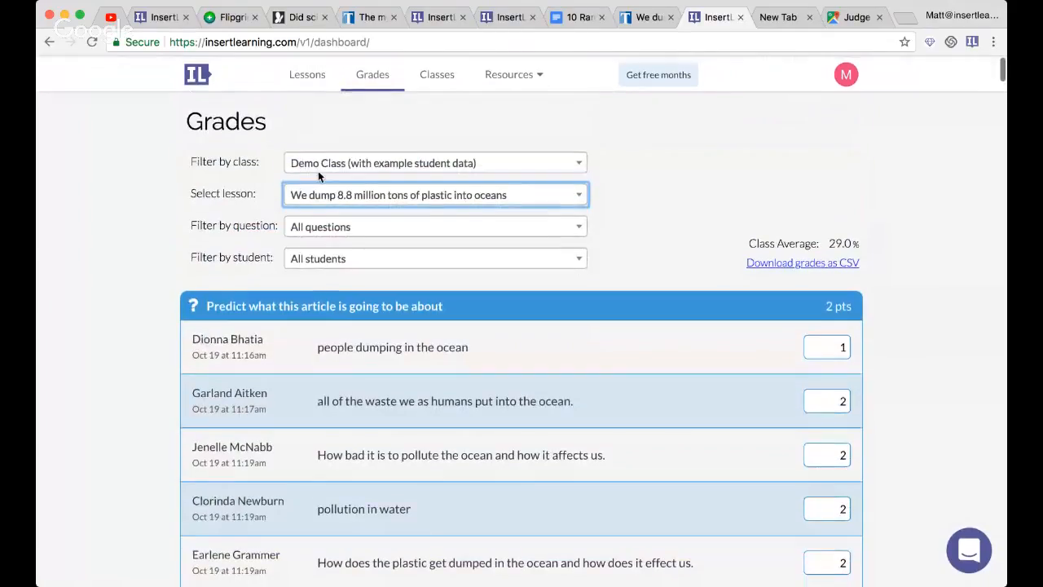
pyautogui.click(373, 227)
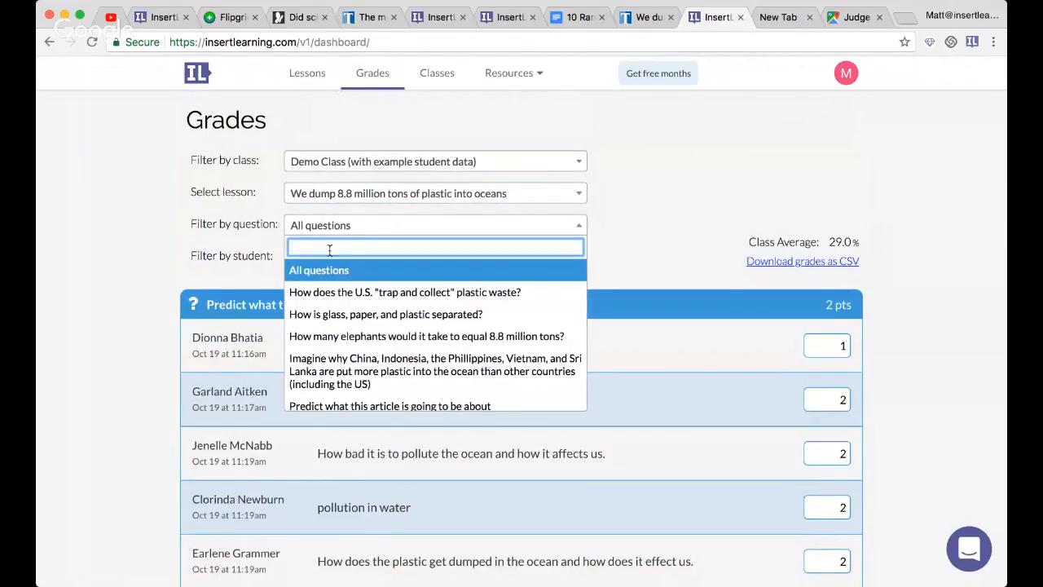
pyautogui.click(343, 299)
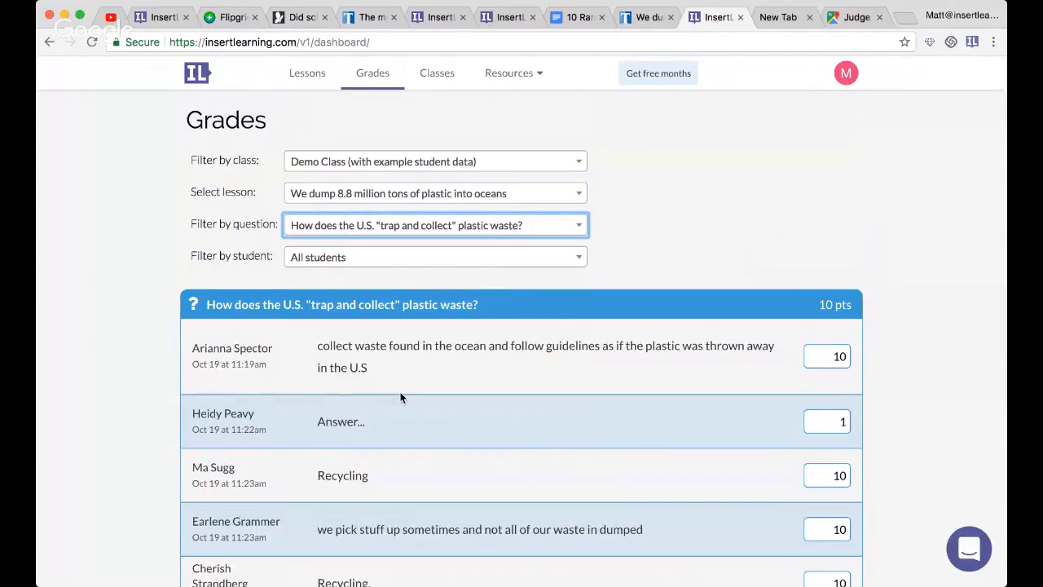
pyautogui.scroll(-3, 400, 396)
pyautogui.scroll(3, 400, 396)
pyautogui.click(373, 228)
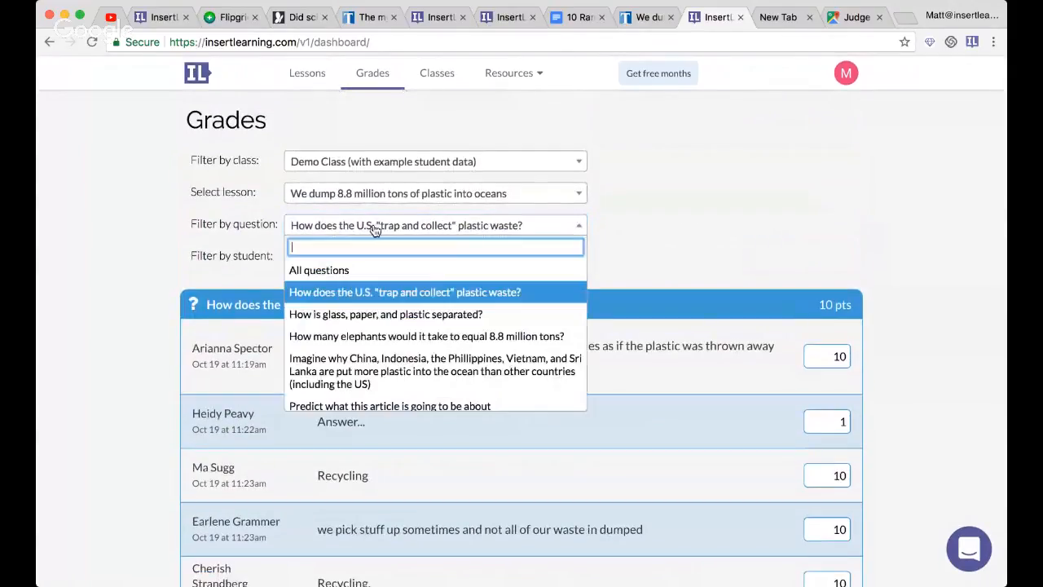
pyautogui.click(367, 271)
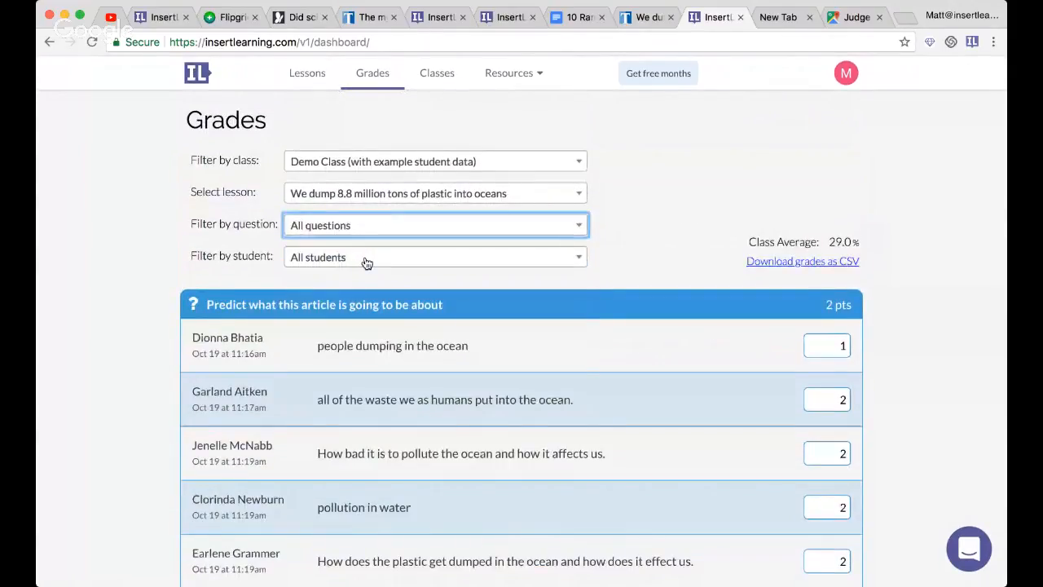
# - Filter the grades to the first listed student, review their answers, and restore all students to examine the class's responses
pyautogui.click(366, 261)
pyautogui.click(359, 324)
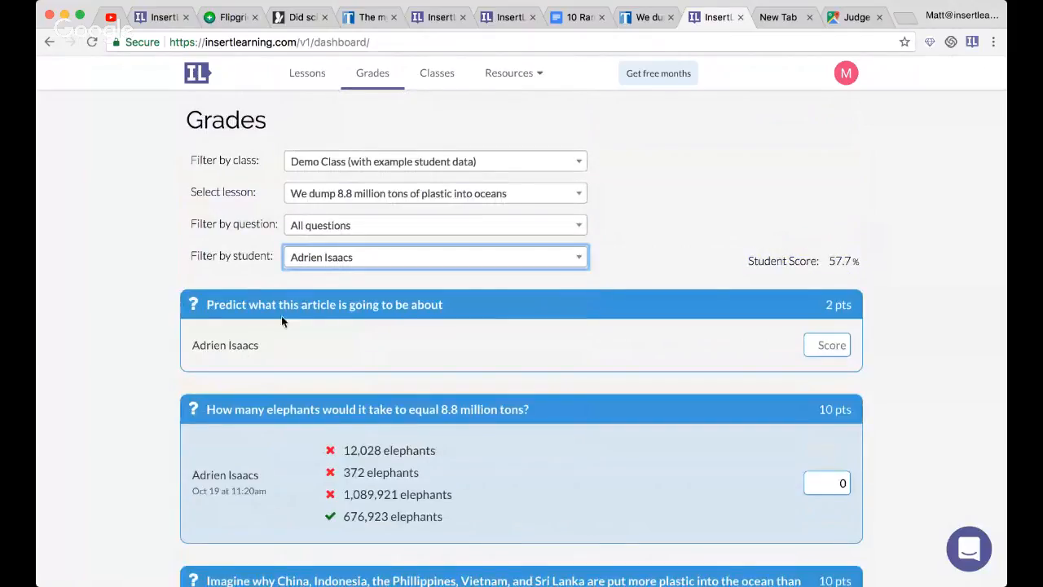
pyautogui.scroll(-5, 286, 351)
pyautogui.scroll(5, 352, 192)
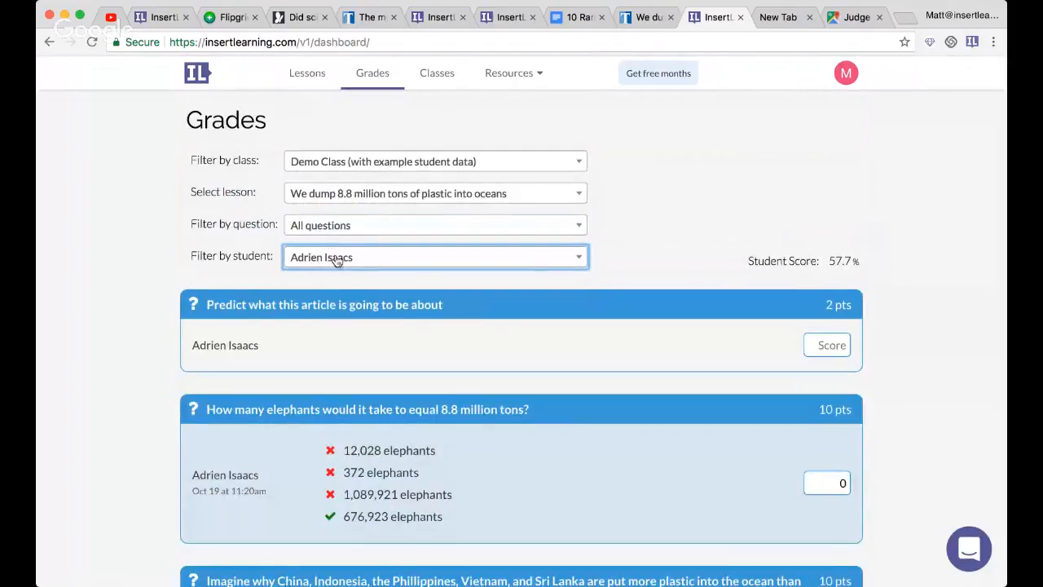
pyautogui.click(527, 254)
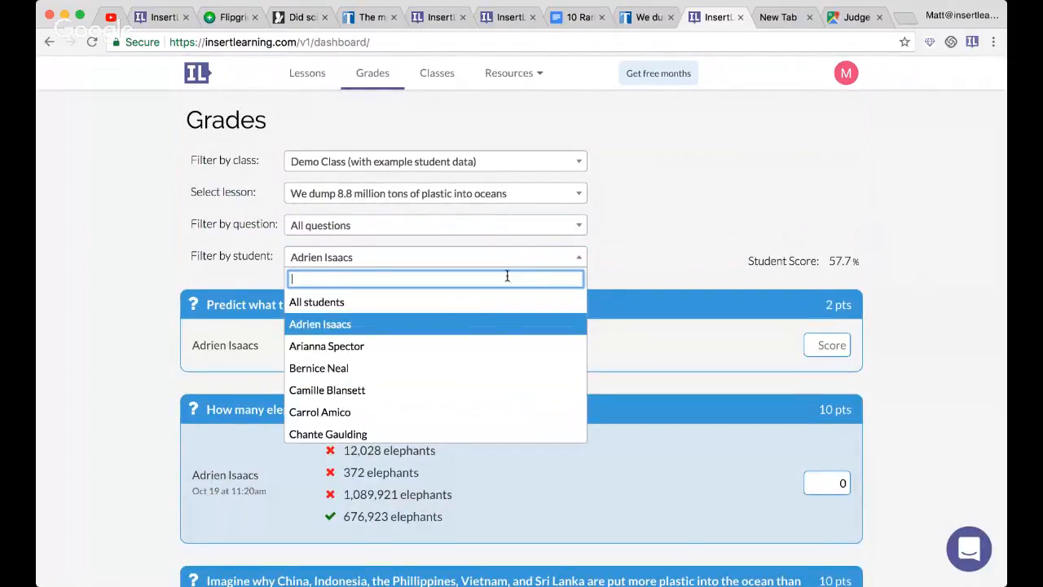
pyautogui.click(493, 303)
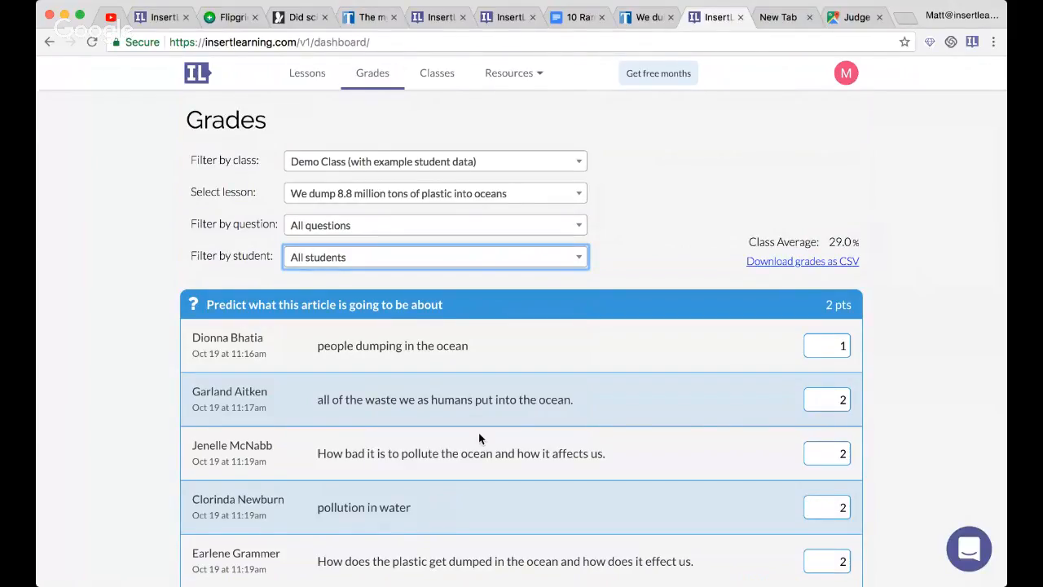
pyautogui.scroll(-3, 481, 436)
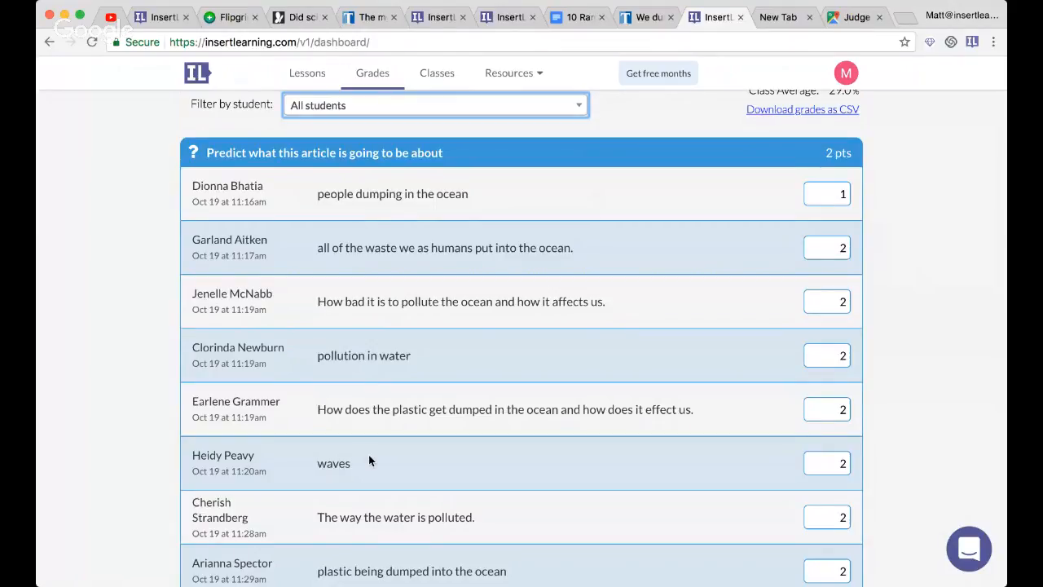
pyautogui.scroll(3, 394, 300)
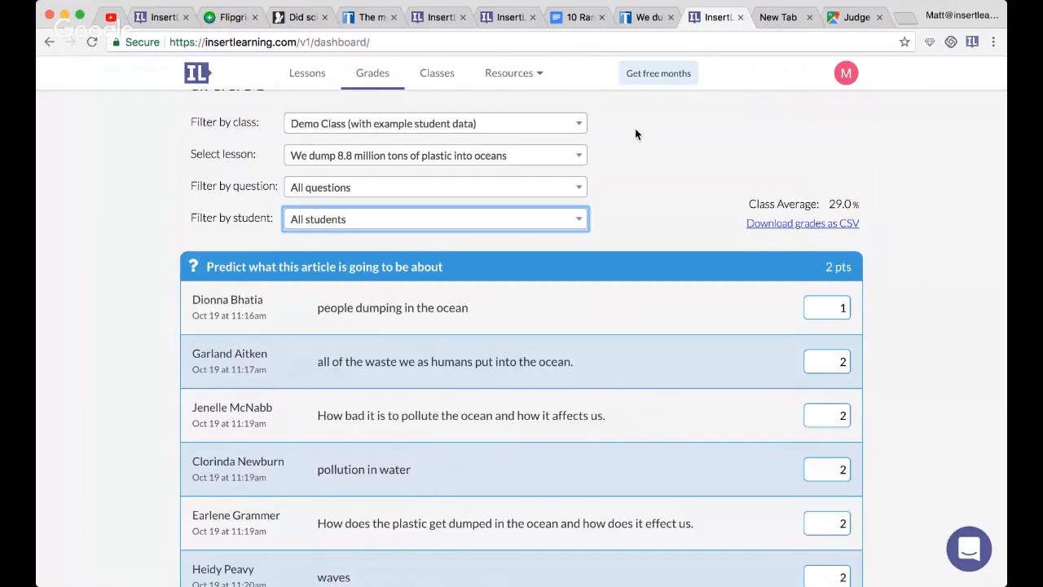
# - View the classes list and the lessons list, and switch to the YouTube live stream to check its chat
pyautogui.click(435, 79)
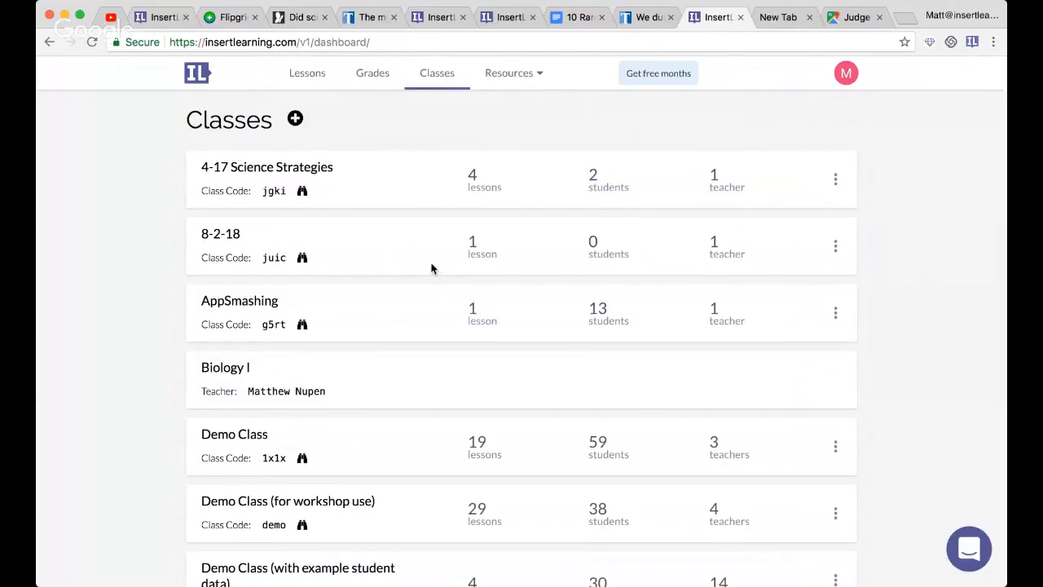
pyautogui.click(316, 78)
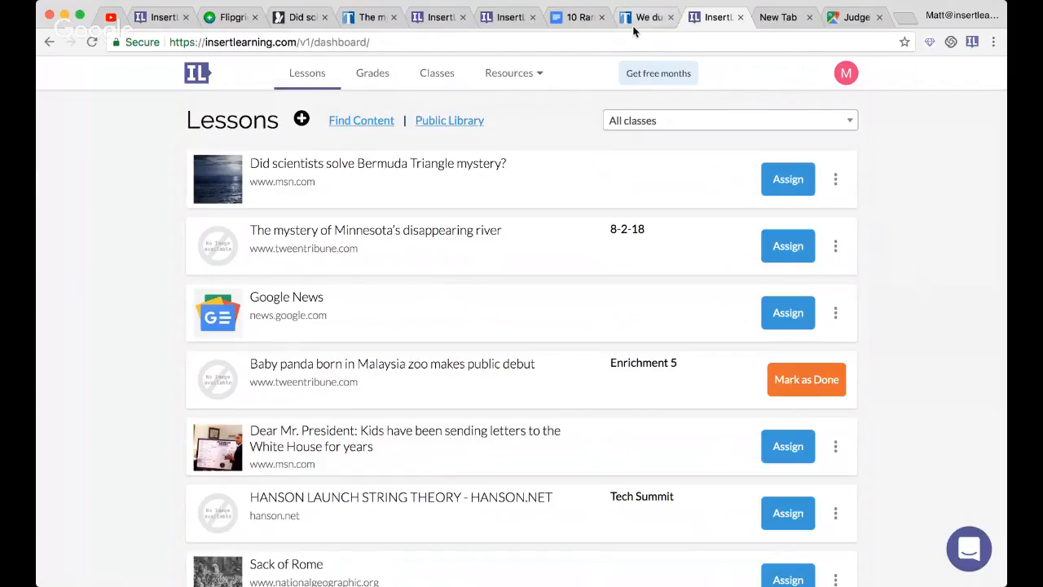
pyautogui.click(109, 20)
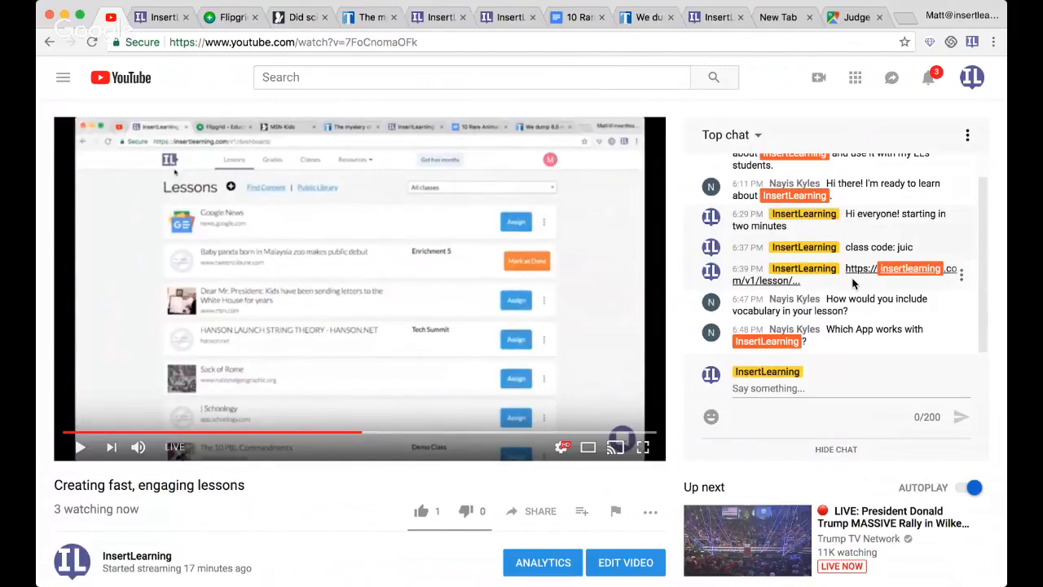
# - Return to the InsertLearning dashboard and browse the Tools to Embed list for the EdPuzzle entry
pyautogui.click(710, 13)
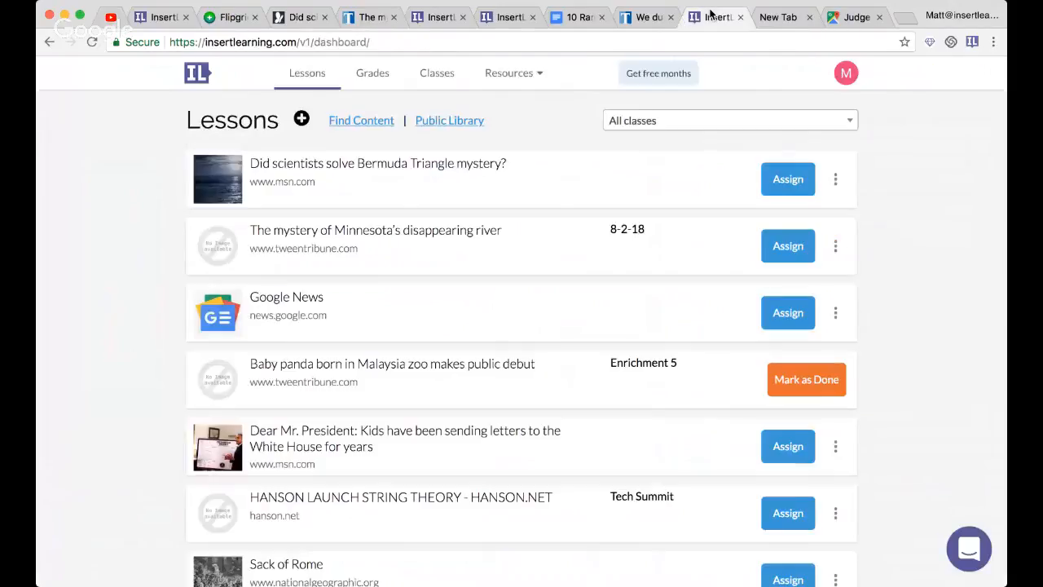
pyautogui.click(508, 81)
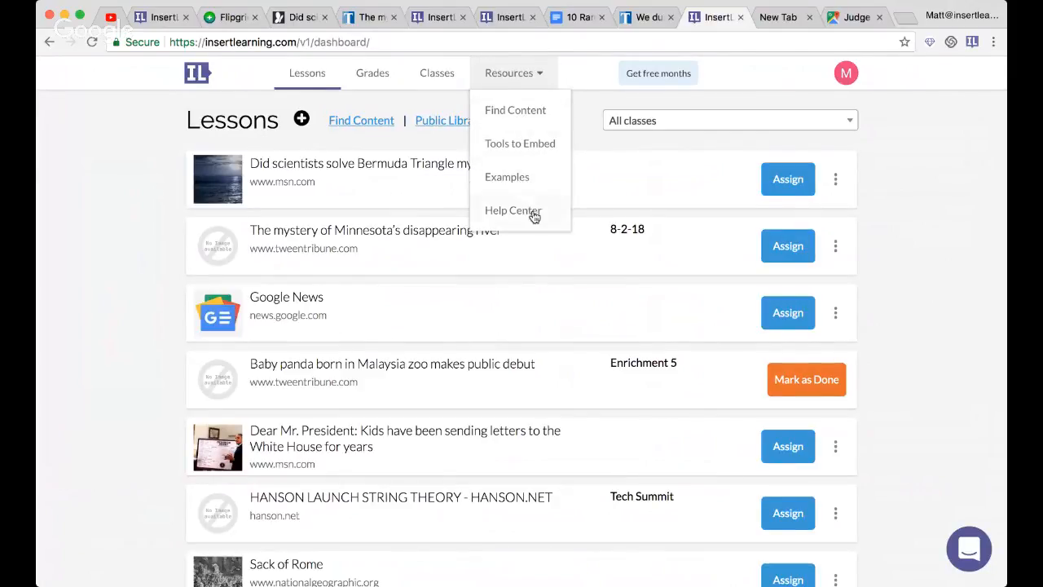
pyautogui.click(517, 149)
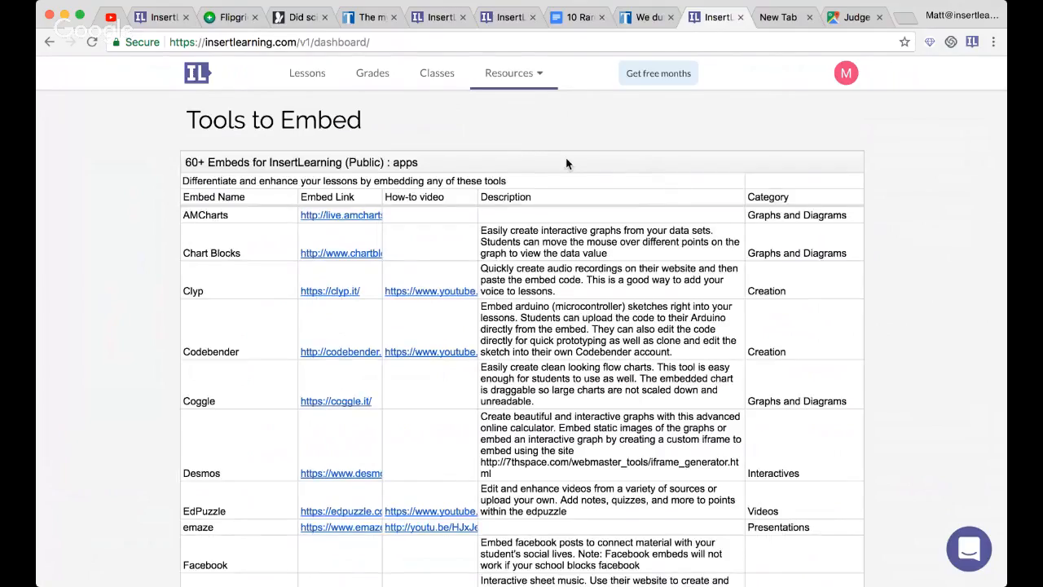
pyautogui.scroll(-5, 333, 401)
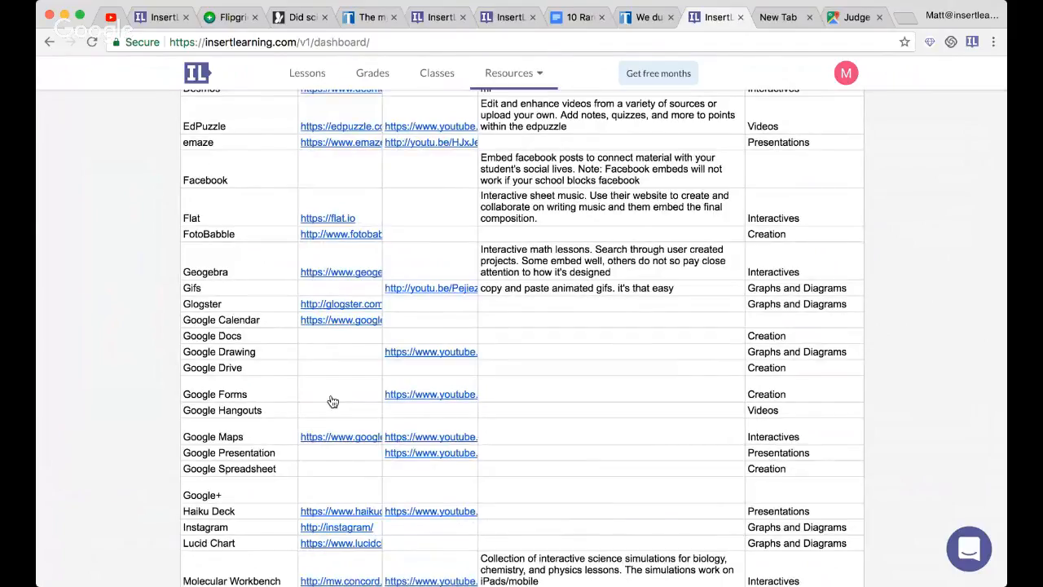
pyautogui.scroll(3, 308, 317)
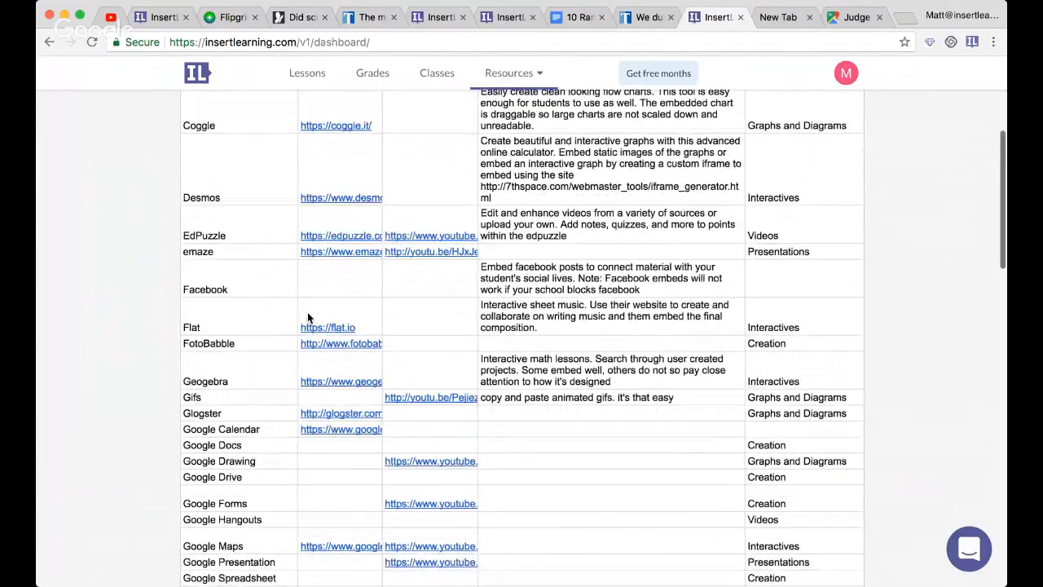
pyautogui.scroll(1, 308, 318)
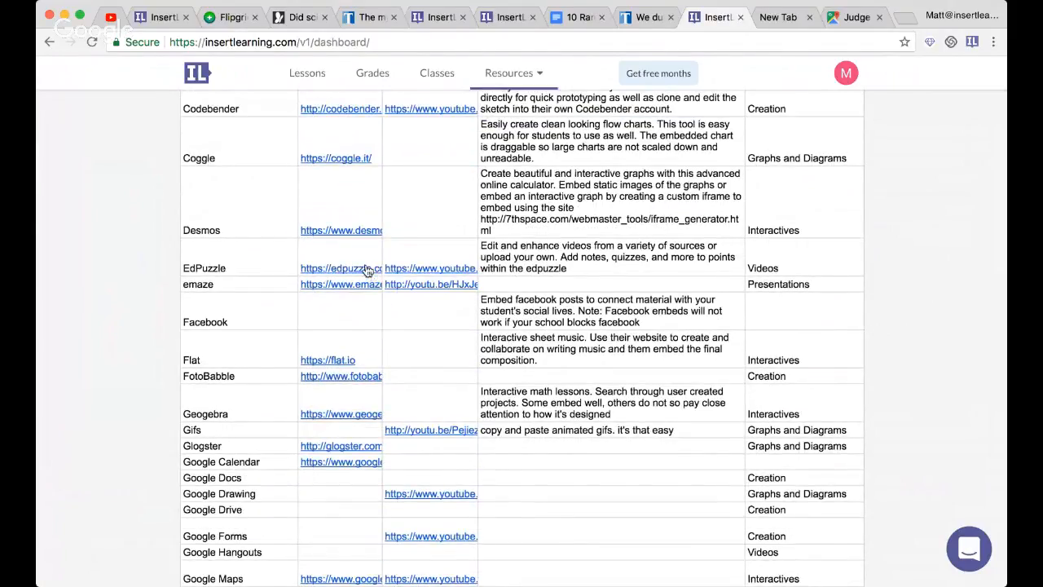
# - Open the EdPuzzle embed link, return to the InsertLearning Tools to Embed list, and browse its other tools
pyautogui.click(340, 273)
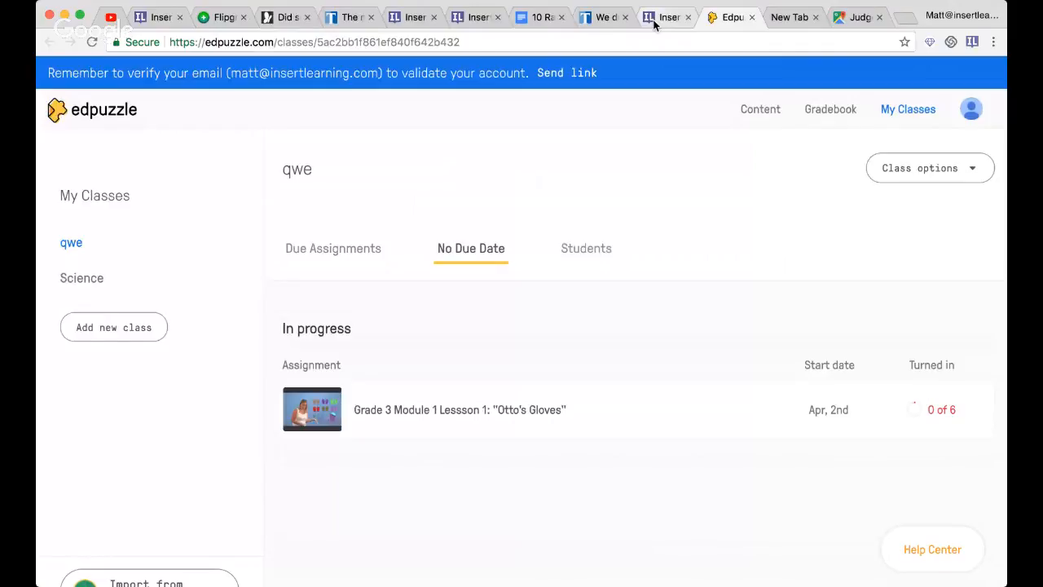
pyautogui.click(654, 23)
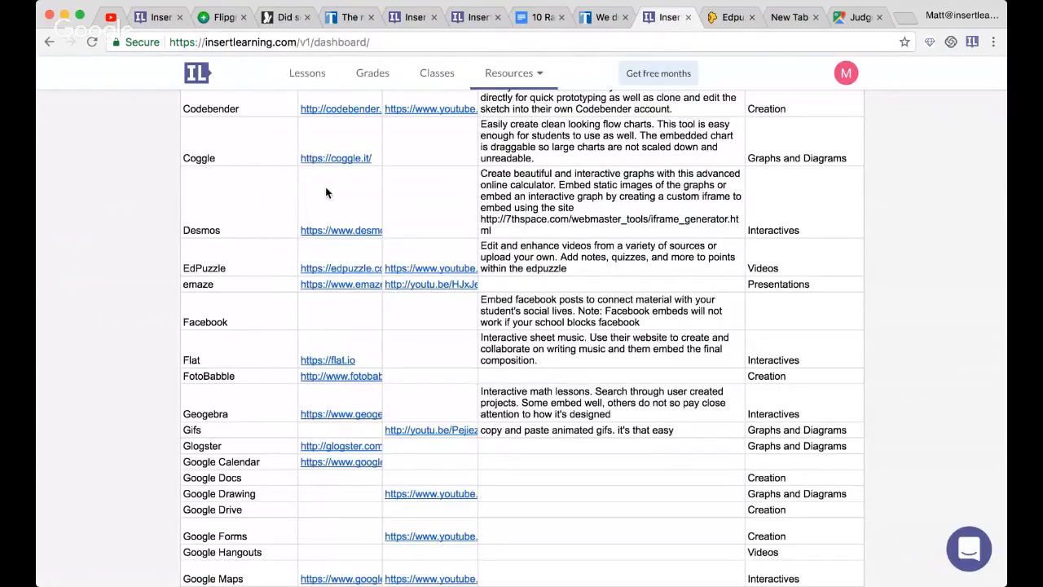
pyautogui.scroll(3, 325, 190)
pyautogui.scroll(-10, 325, 190)
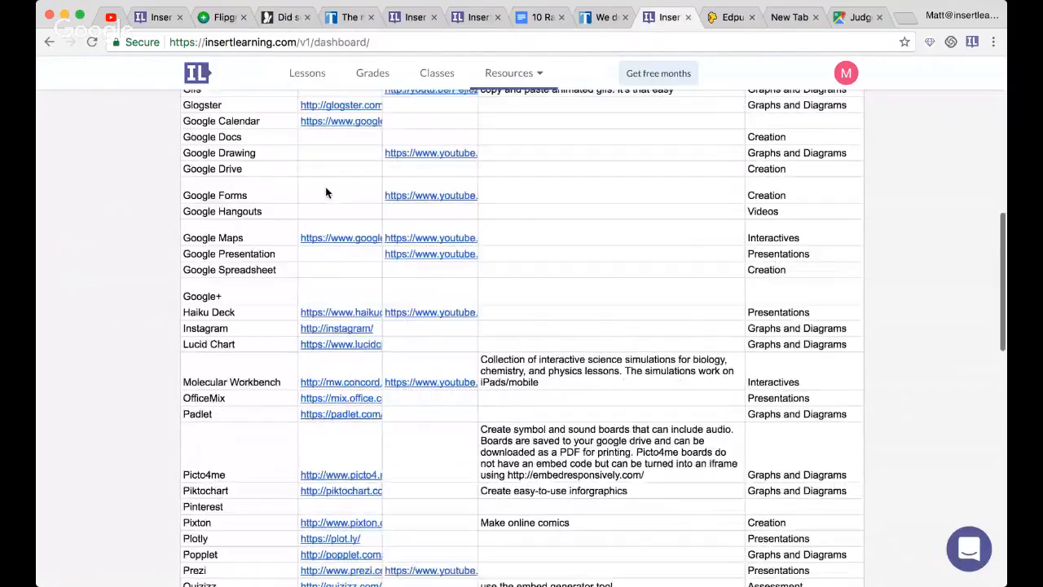
pyautogui.scroll(1, 308, 151)
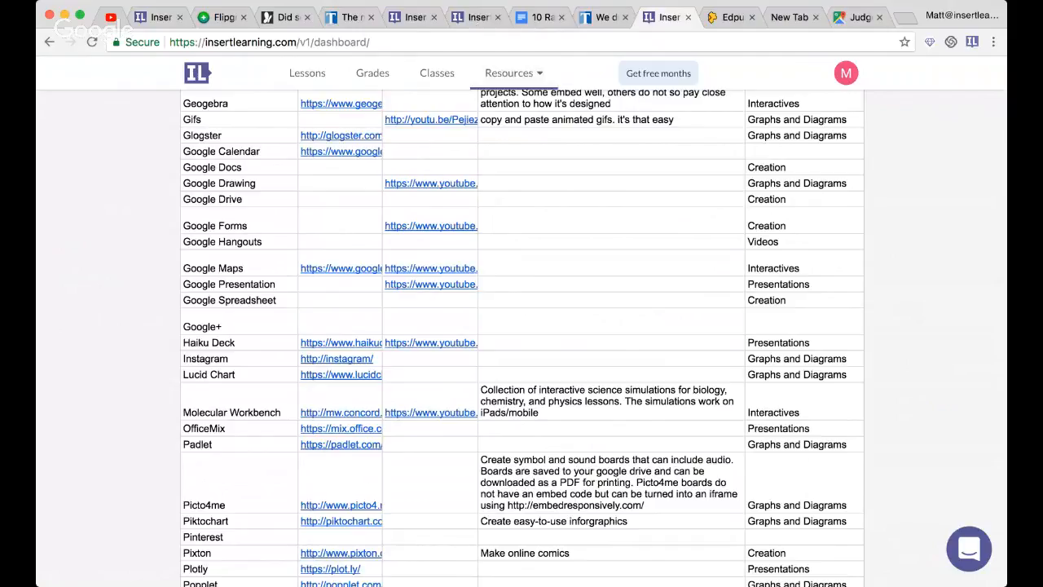
# - Switch to the TweenTribune article on Minnesota's disappearing river and highlight "Basaltic lava" in the lava tube paragraph
pyautogui.click(415, 17)
pyautogui.click(352, 17)
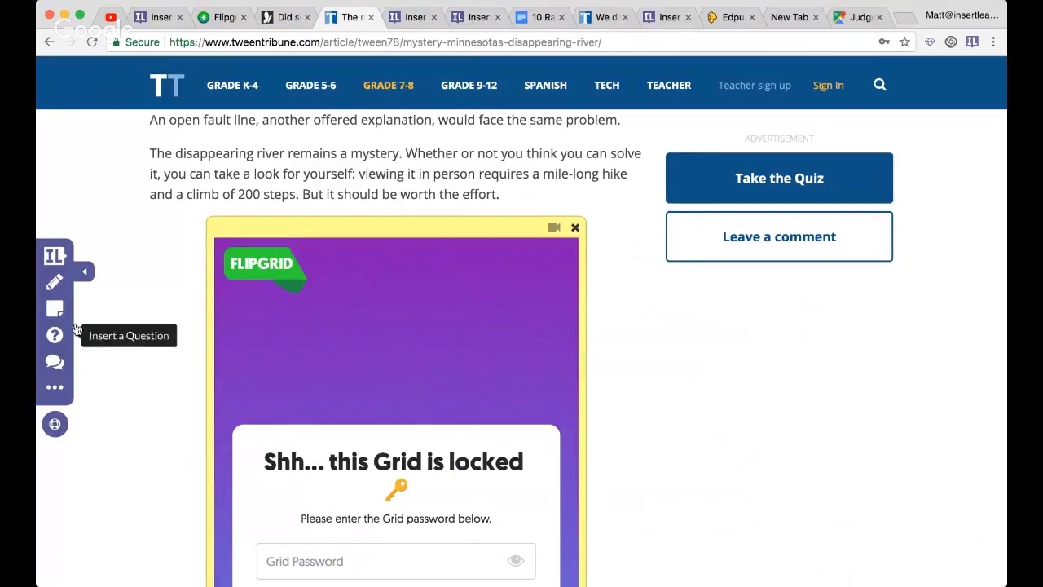
pyautogui.scroll(3, 232, 231)
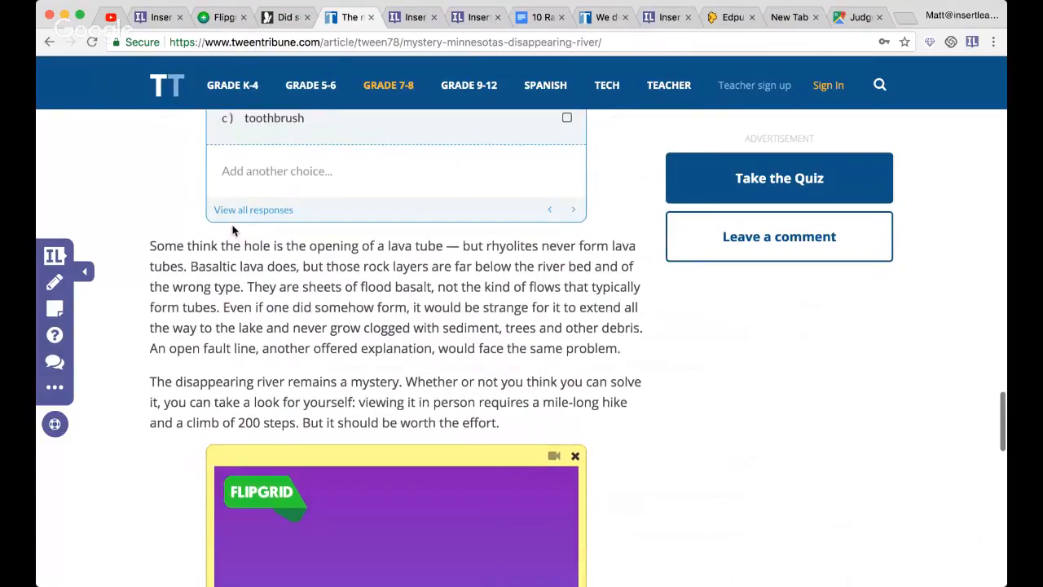
pyautogui.click(62, 281)
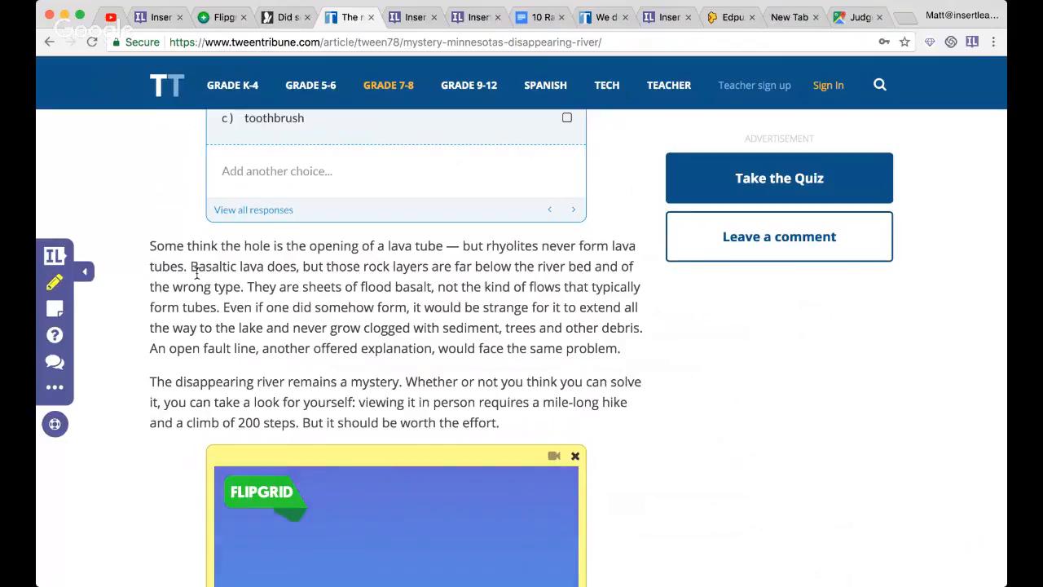
pyautogui.moveTo(189, 269); pyautogui.dragTo(263, 266)
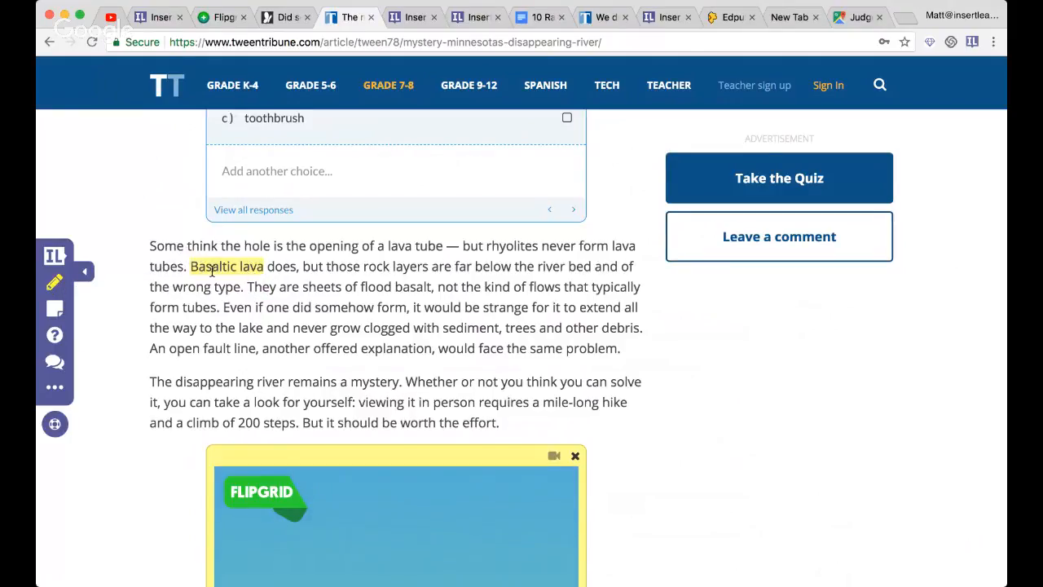
# - Add the comment "A type of rock" to the "Basaltic lava" highlight
pyautogui.click(223, 269)
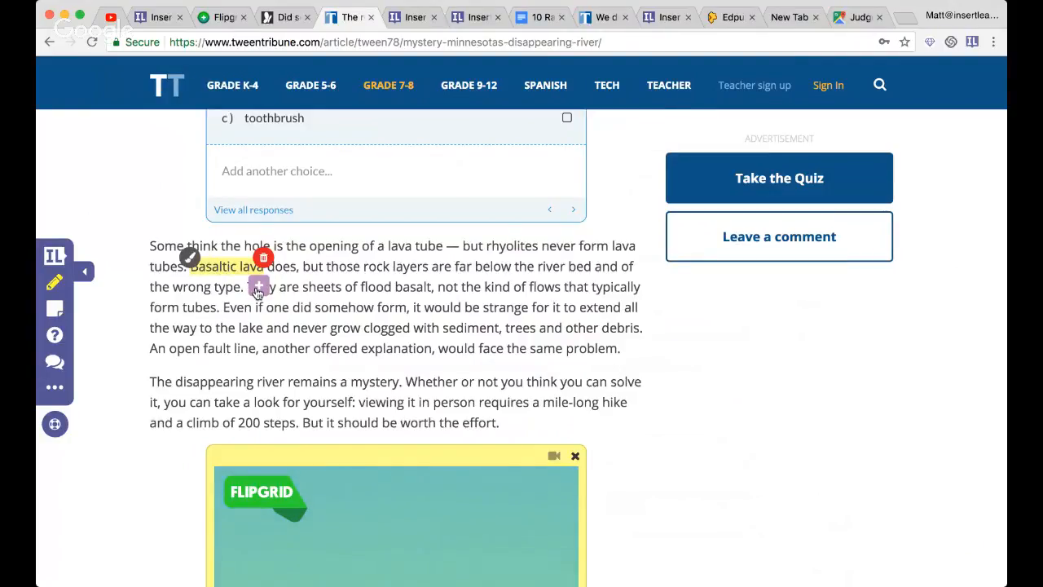
pyautogui.click(257, 290)
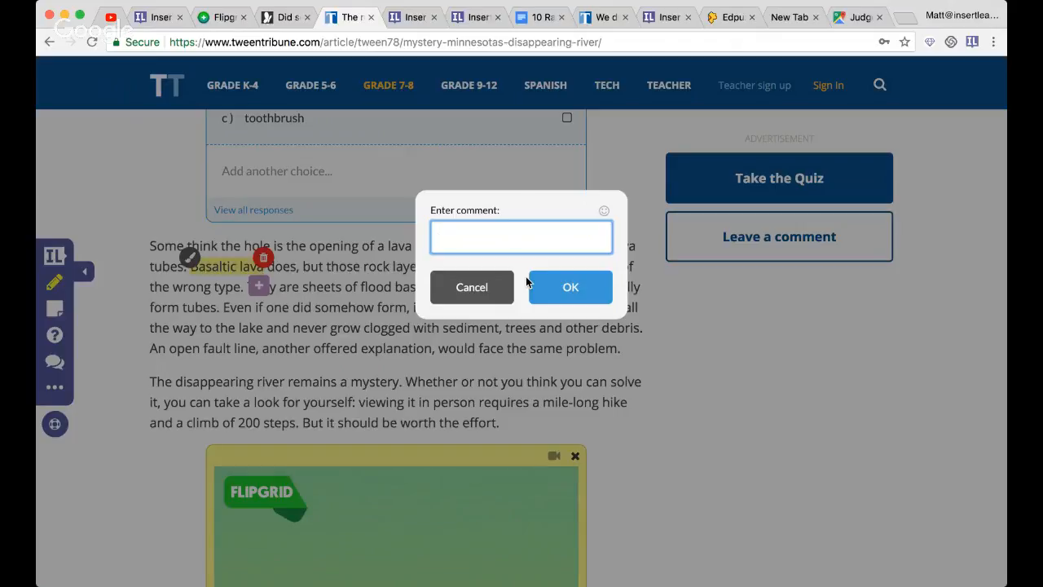
pyautogui.write('A type of rock')
pyautogui.click(571, 289)
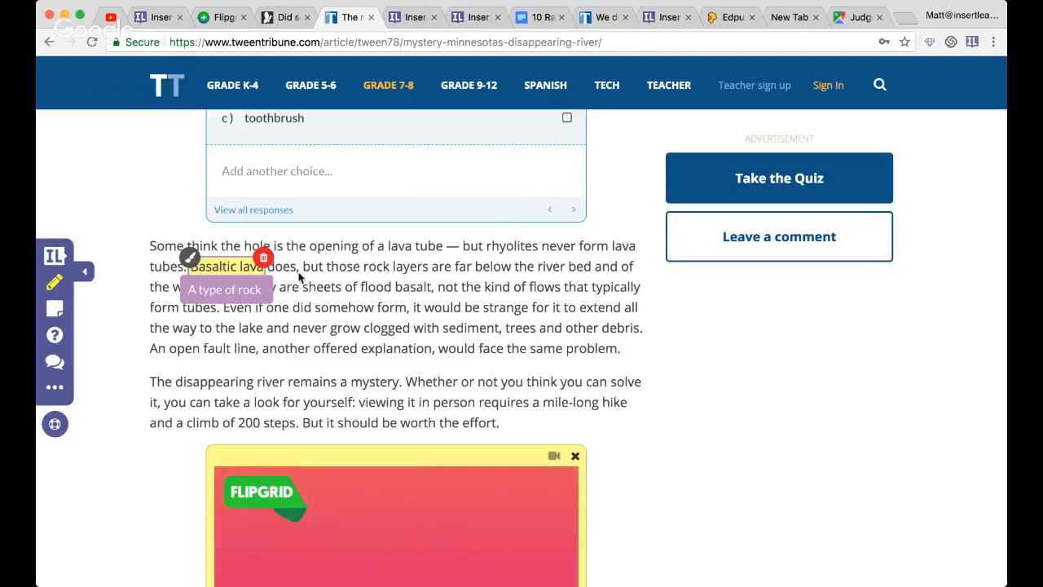
# - Below the lava tube paragraph, create the question "Write your 5 new vocabulary words here and research one and provide an example here"
pyautogui.click(56, 349)
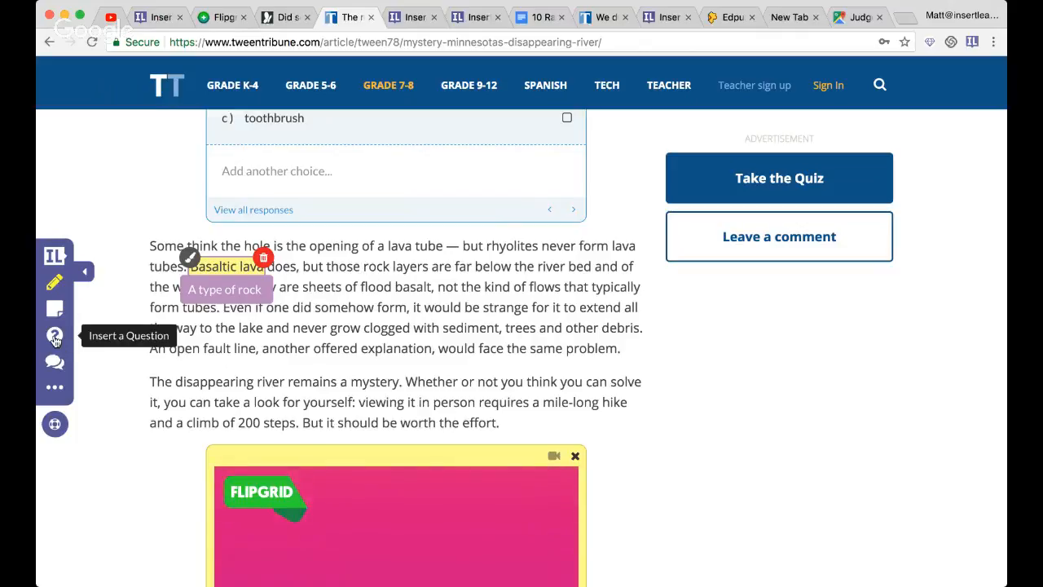
pyautogui.click(392, 346)
pyautogui.click(382, 428)
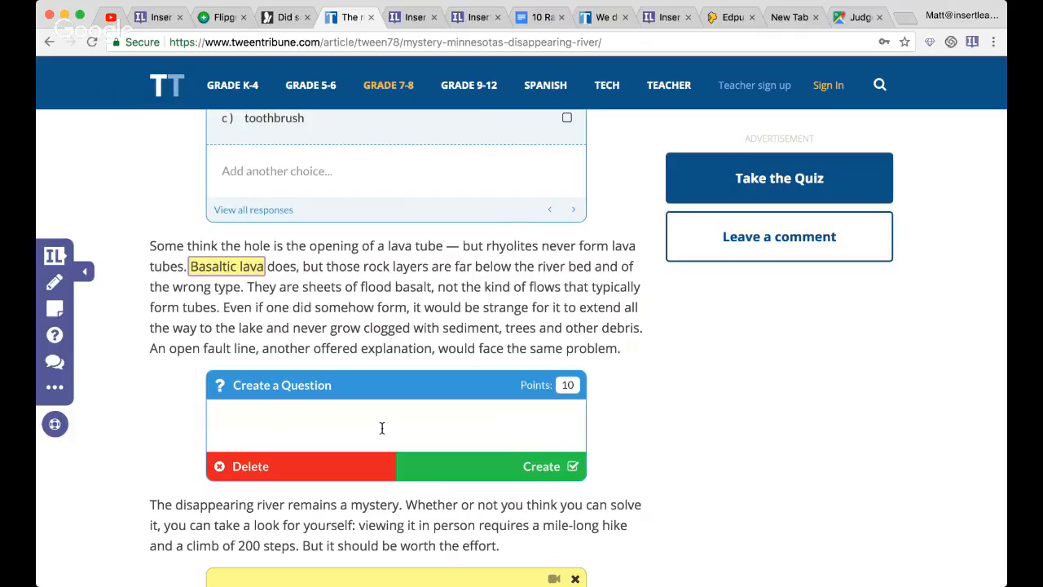
pyautogui.write('Write')
pyautogui.write(' the')
pyautogui.press('BackSpace')
pyautogui.press('BackSpace')
pyautogui.press('BackSpace')
pyautogui.write('your 5 new volc')
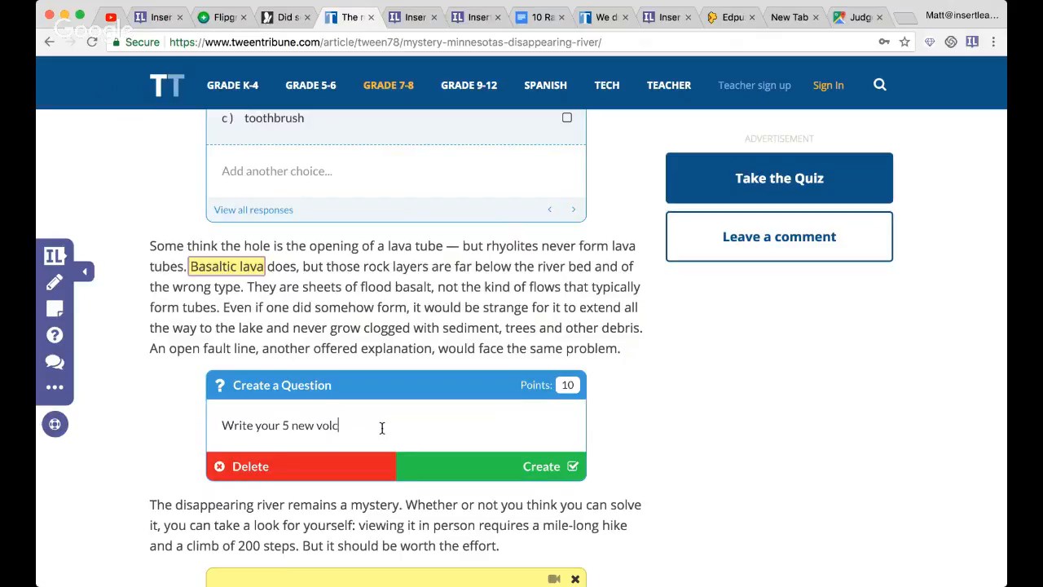
pyautogui.press('BackSpace')
pyautogui.press('BackSpace')
pyautogui.write('cabulary words here and research')
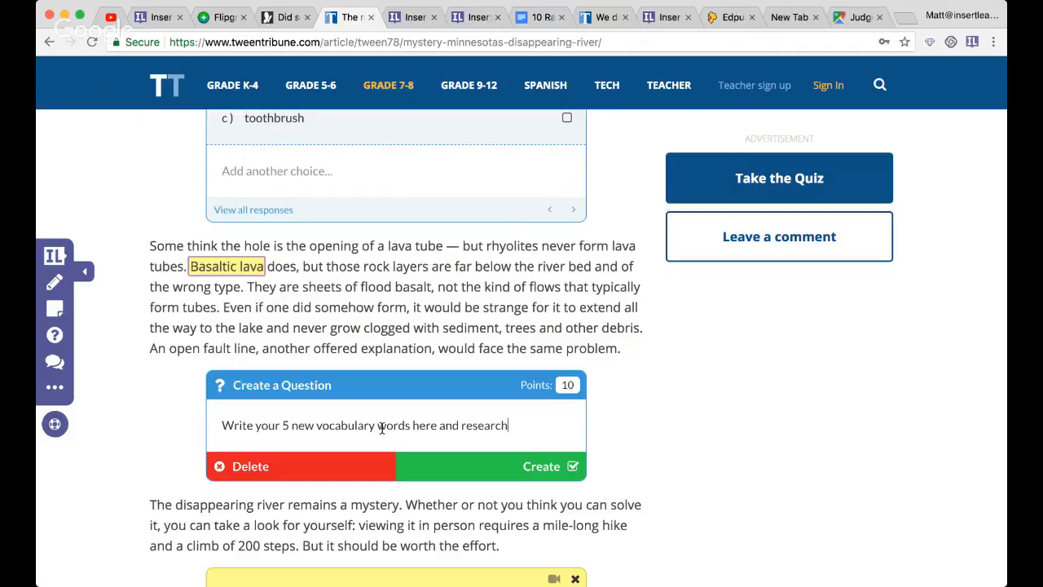
pyautogui.write(' one and rp')
pyautogui.press('BackSpace')
pyautogui.press('BackSpace')
pyautogui.write('provide an ')
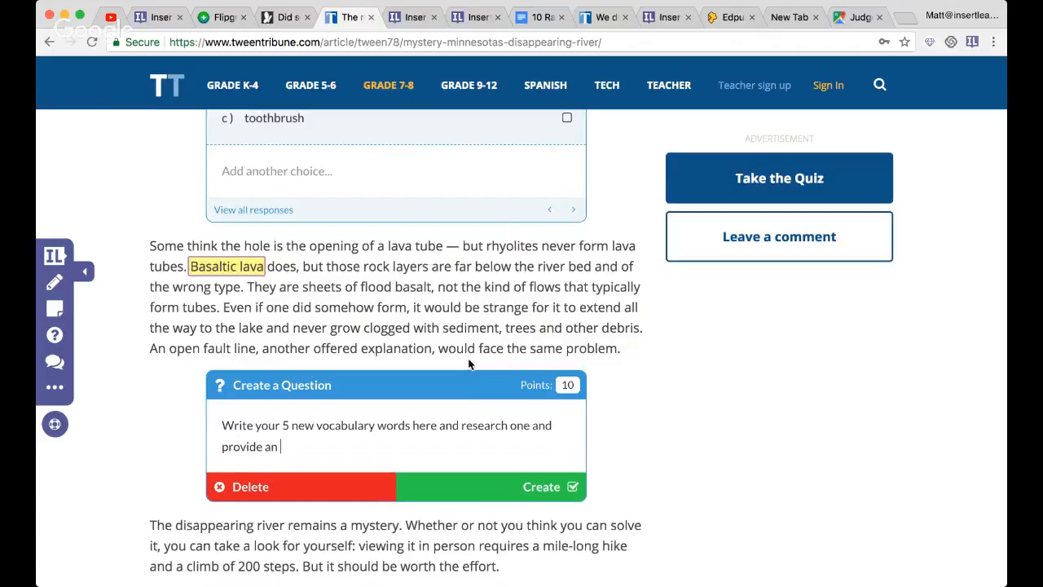
pyautogui.write('example here')
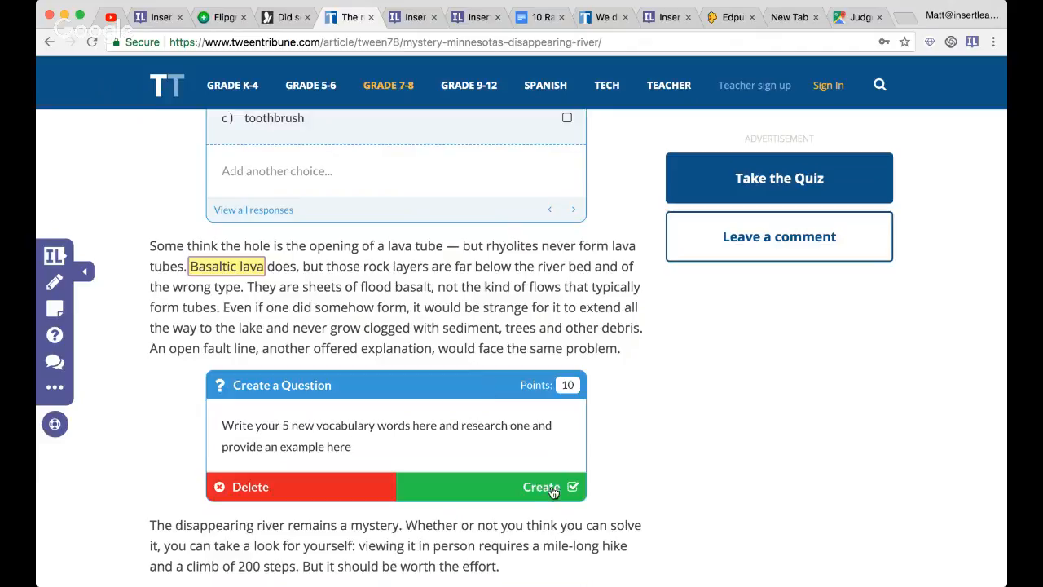
pyautogui.click(552, 487)
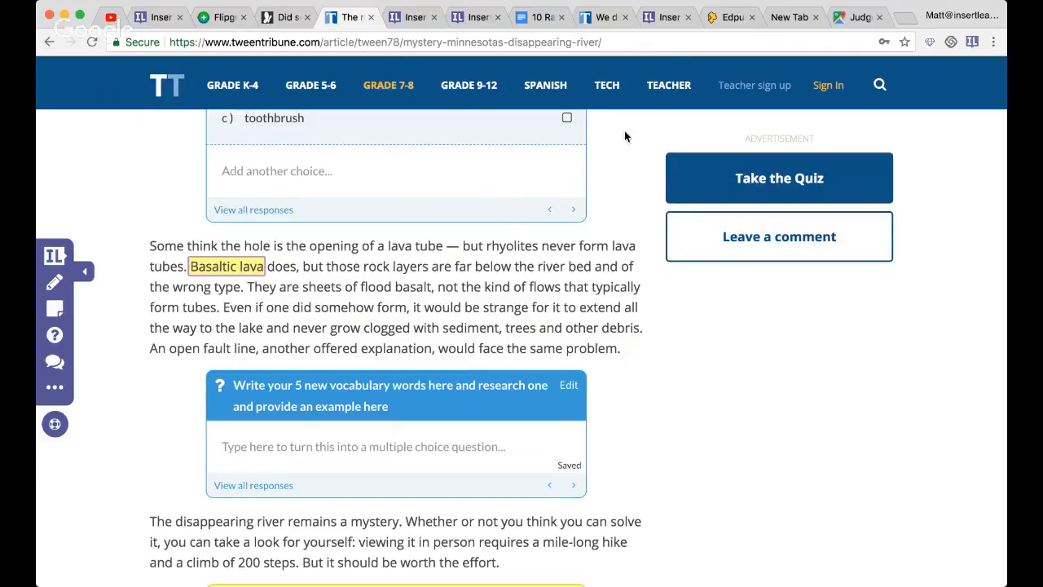
# - Switch to the "10 Rare Animals With Bizarre Adaptations" lesson and review its instructions note and the maned wolf text
pyautogui.click(540, 17)
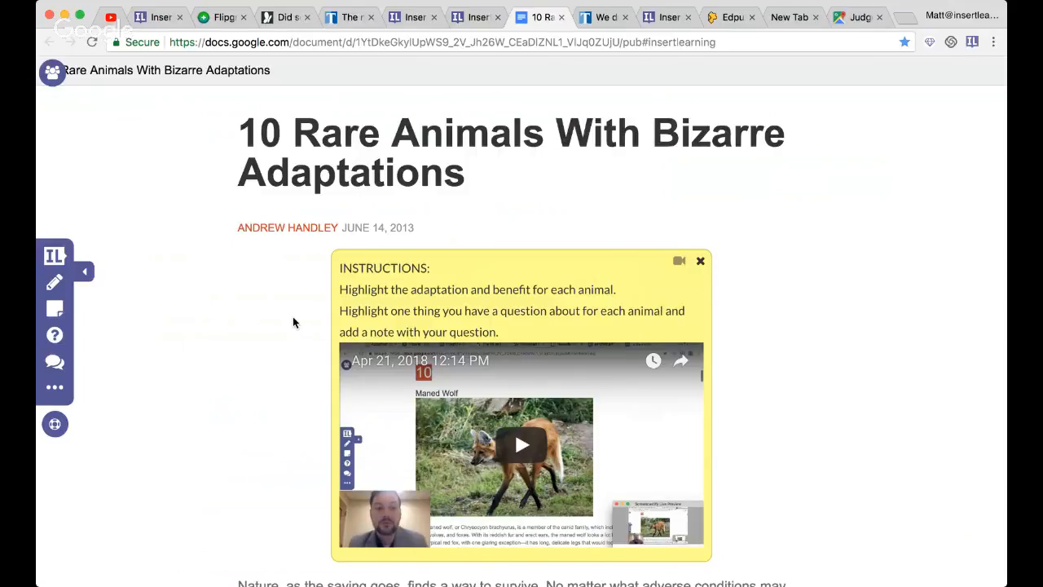
pyautogui.scroll(-1, 294, 322)
pyautogui.scroll(-3, 294, 323)
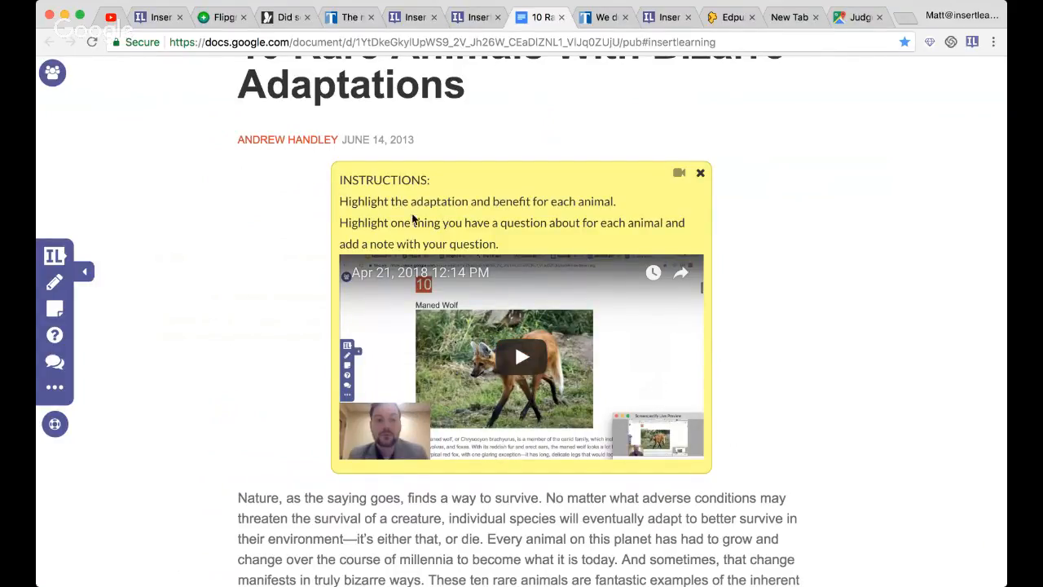
pyautogui.scroll(-1, 277, 348)
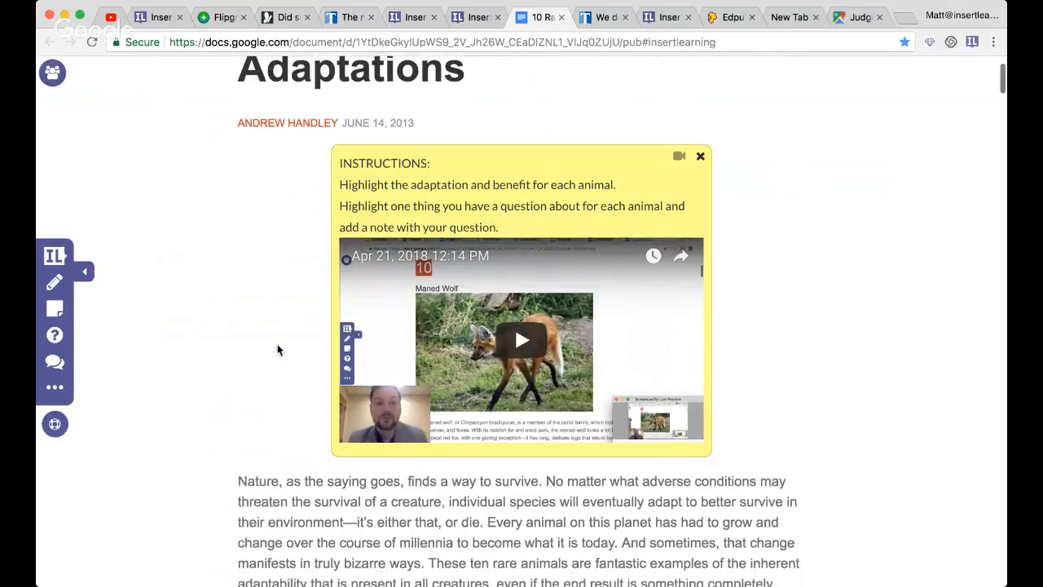
pyautogui.scroll(-5, 277, 348)
pyautogui.scroll(-5, 277, 349)
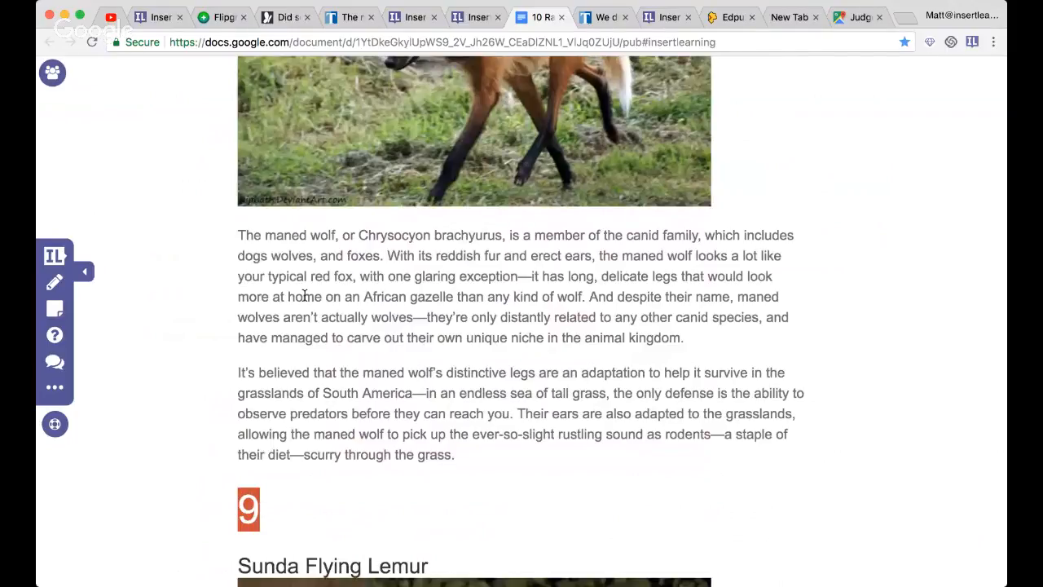
pyautogui.scroll(10, 304, 295)
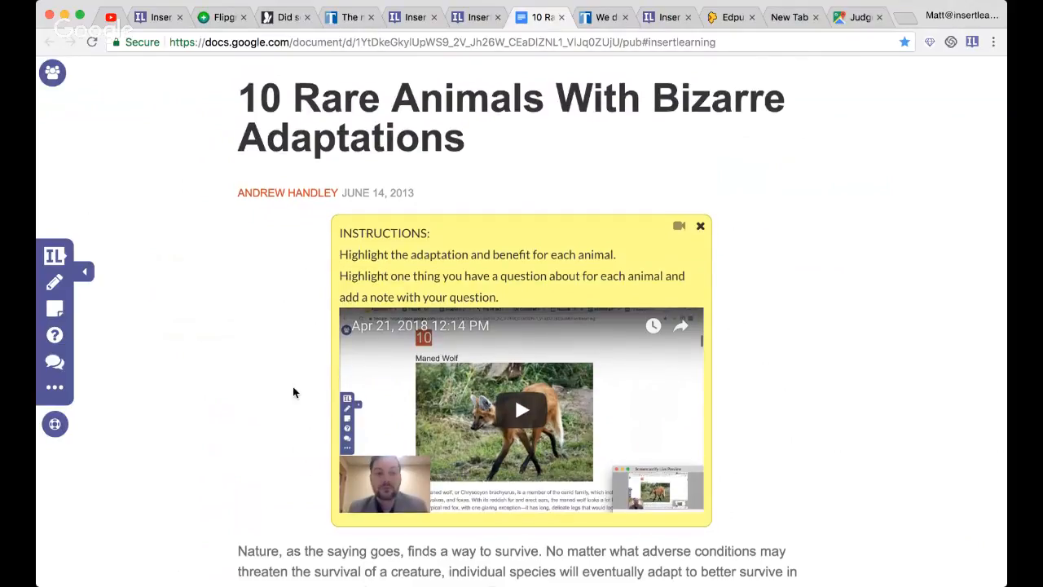
# - Display the second listed student's annotations on the lesson and review their highlights in the maned wolf section
pyautogui.scroll(-3, 293, 389)
pyautogui.scroll(-7, 201, 270)
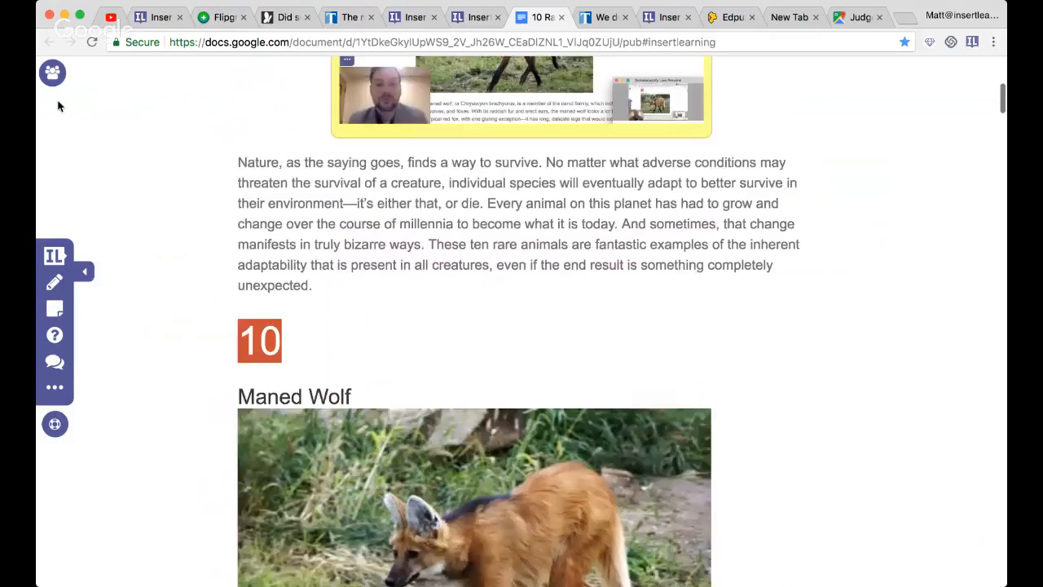
pyautogui.scroll(-8, 270, 201)
pyautogui.scroll(-1, 271, 201)
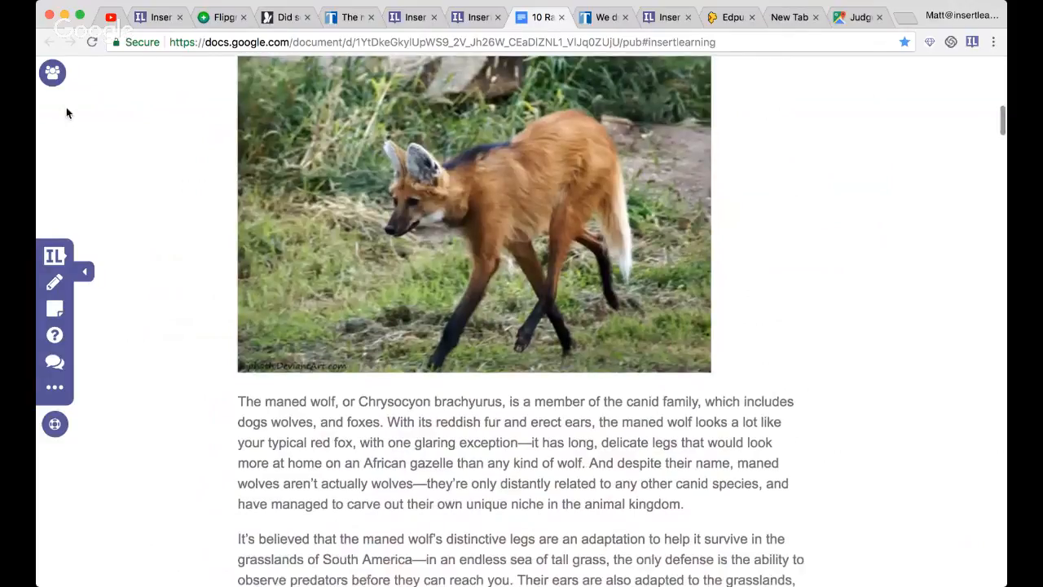
pyautogui.click(53, 74)
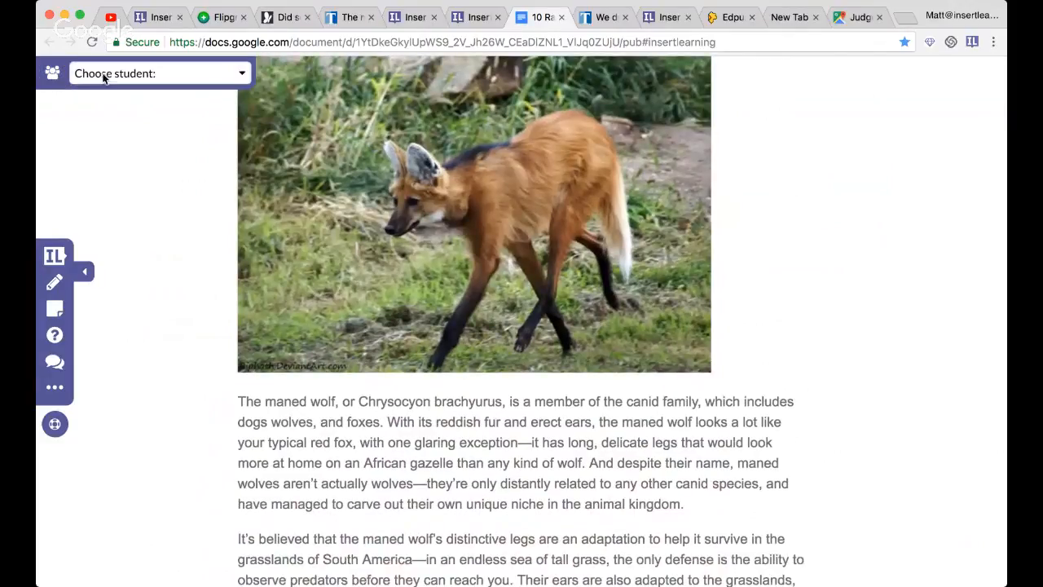
pyautogui.click(102, 75)
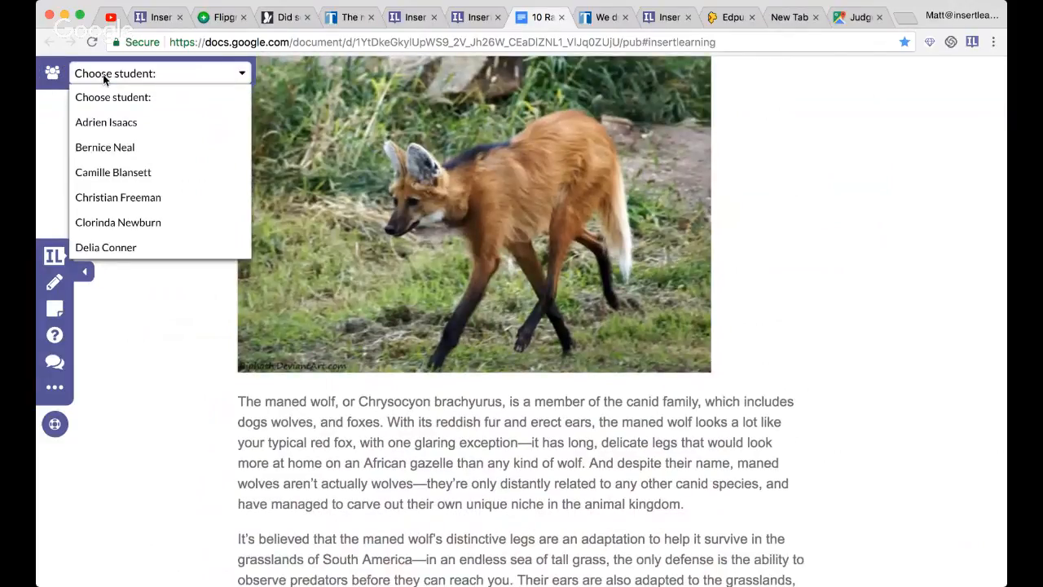
pyautogui.click(119, 152)
pyautogui.scroll(-2, 204, 312)
pyautogui.scroll(-1, 204, 311)
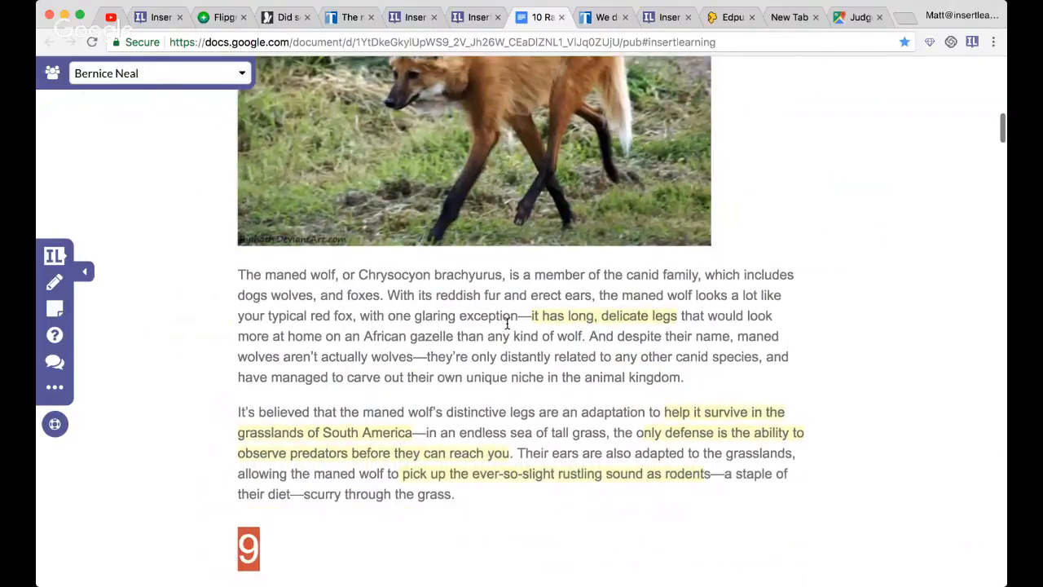
# - Go through the third to sixth listed students one by one to compare their maned wolf highlights
pyautogui.click(111, 73)
pyautogui.click(114, 172)
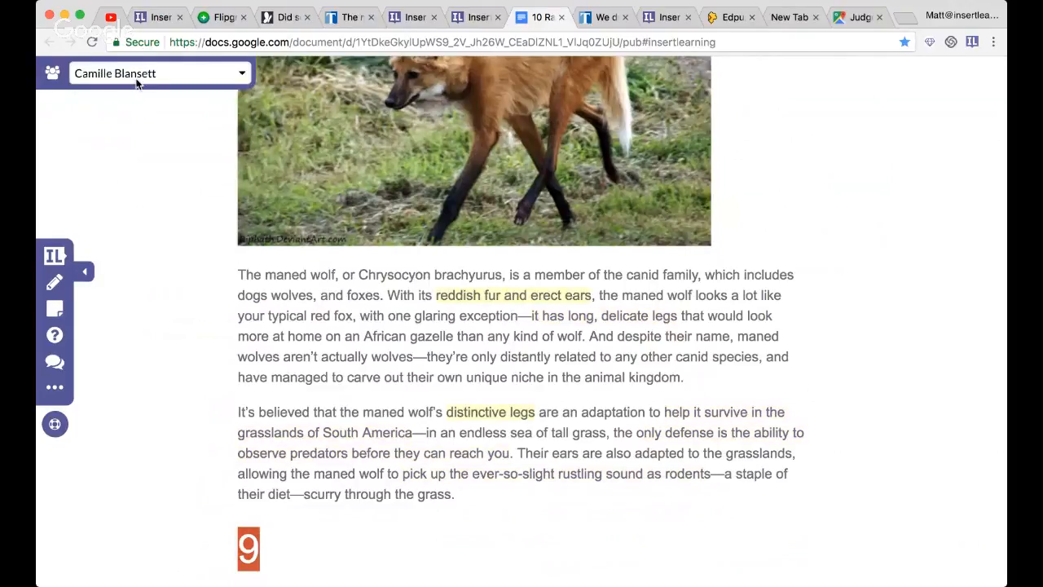
pyautogui.click(135, 77)
pyautogui.click(122, 199)
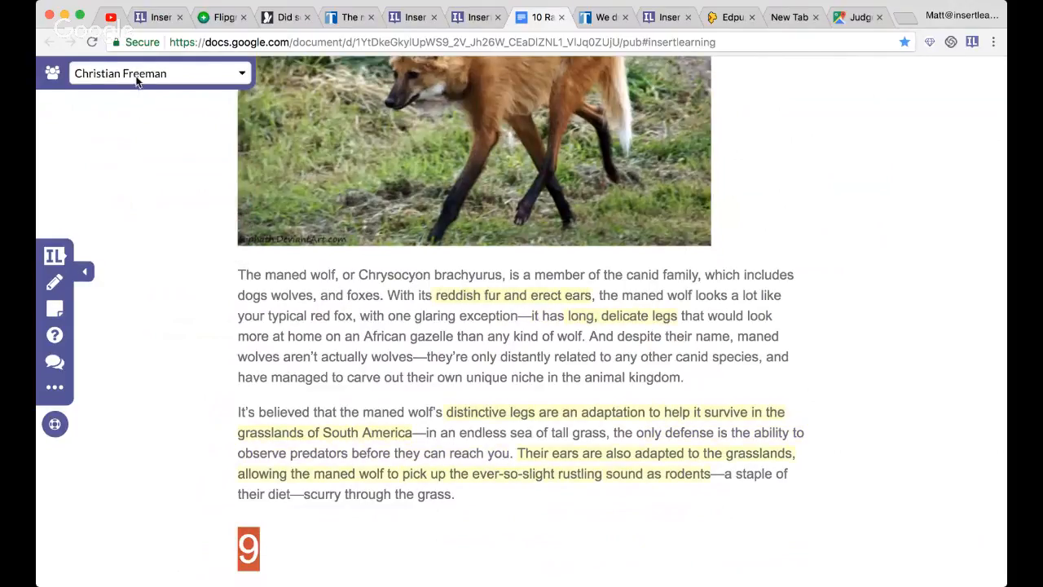
pyautogui.click(135, 77)
pyautogui.click(128, 225)
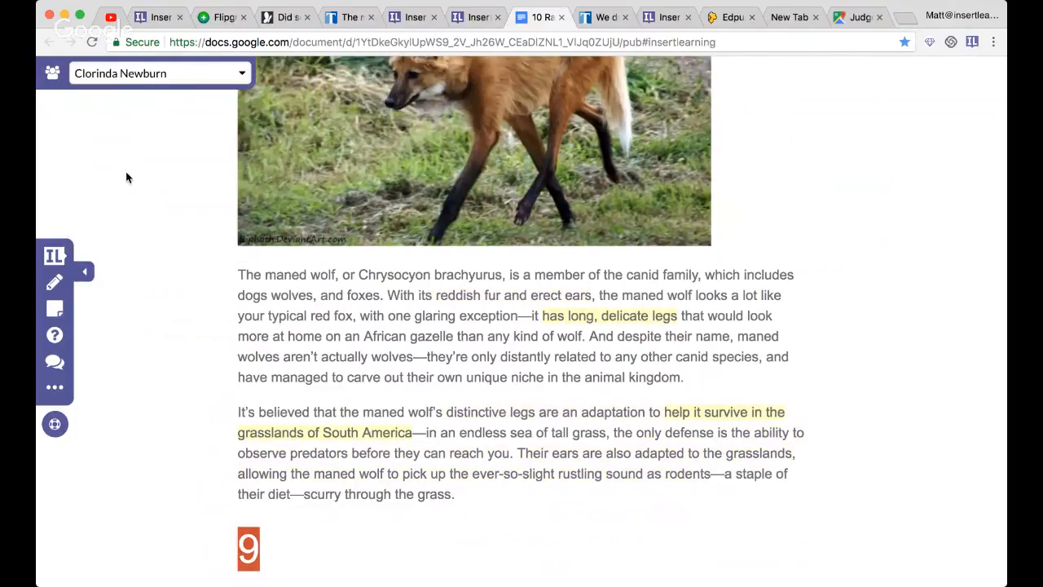
pyautogui.click(134, 79)
pyautogui.click(144, 246)
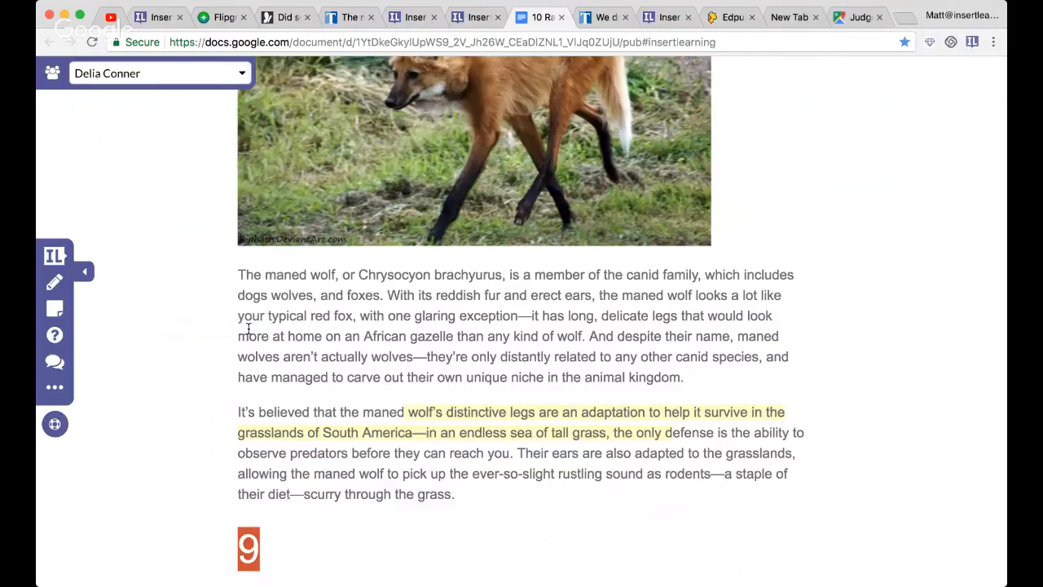
# - Display the eighth listed student's annotations and check the maned wolf and Sunda flying lemur sections for highlights
pyautogui.click(149, 73)
pyautogui.scroll(-3, 135, 207)
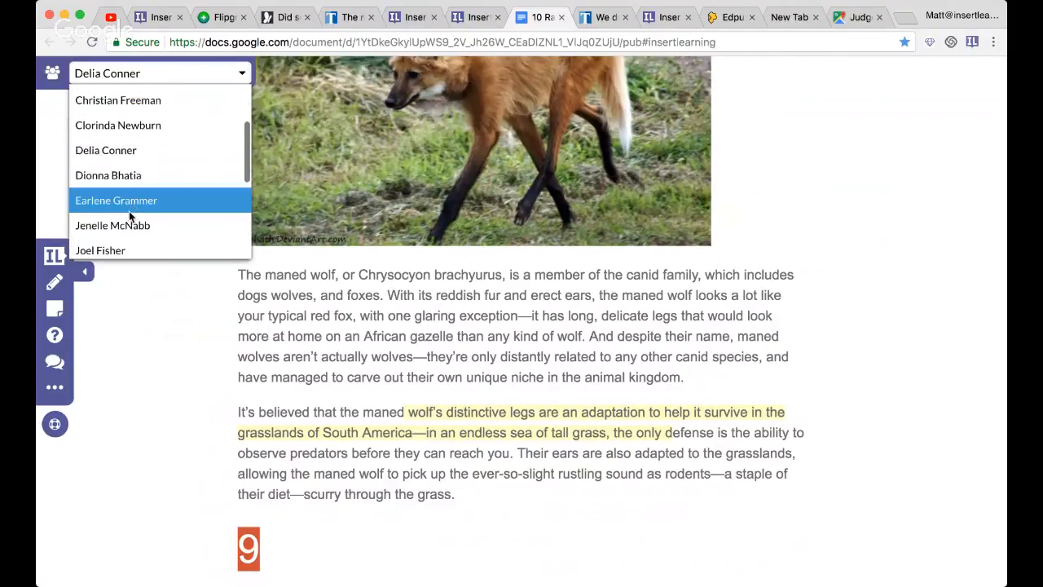
pyautogui.click(129, 210)
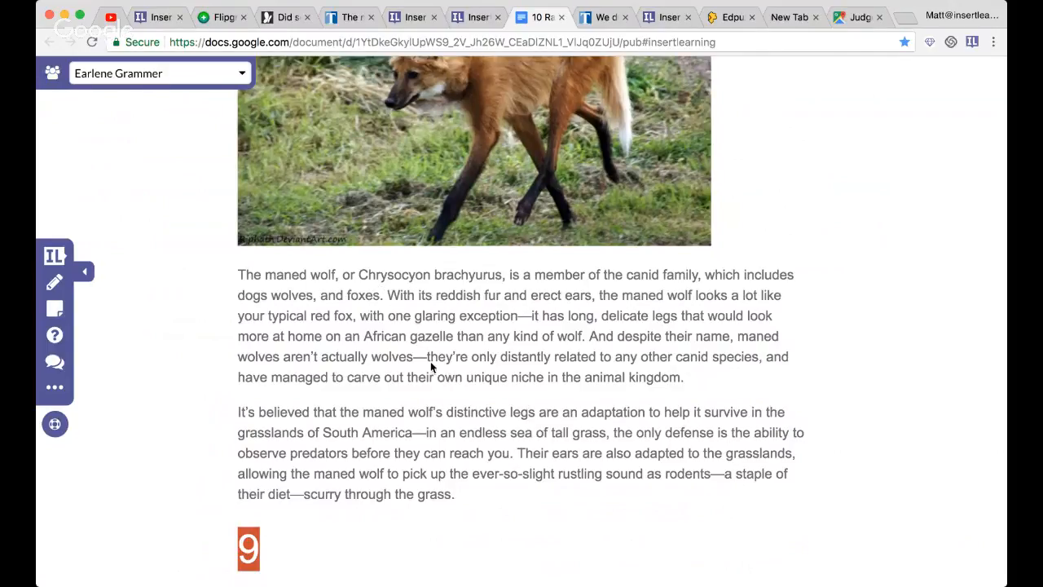
pyautogui.scroll(-10, 269, 232)
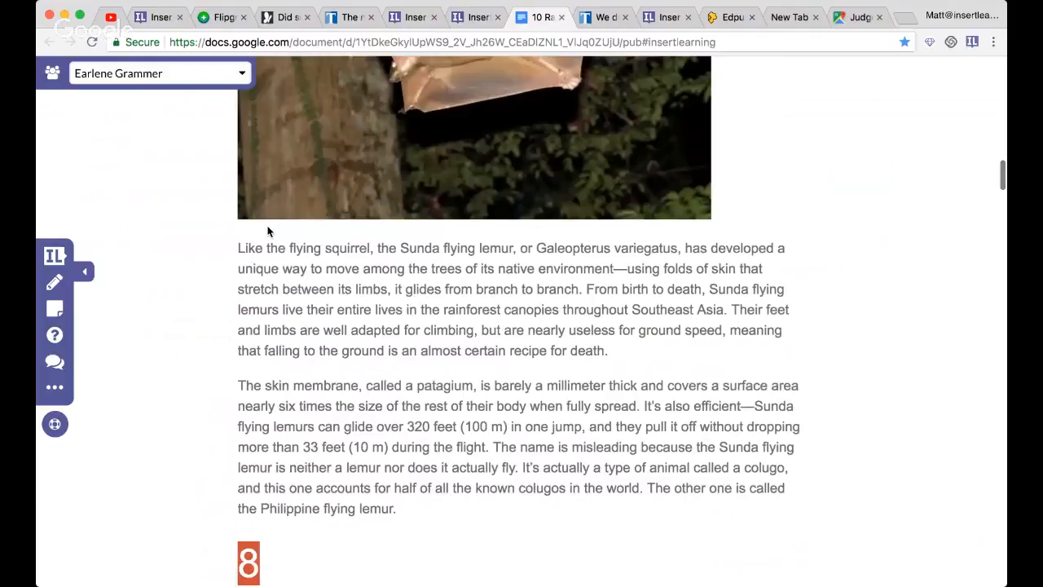
pyautogui.scroll(8, 268, 230)
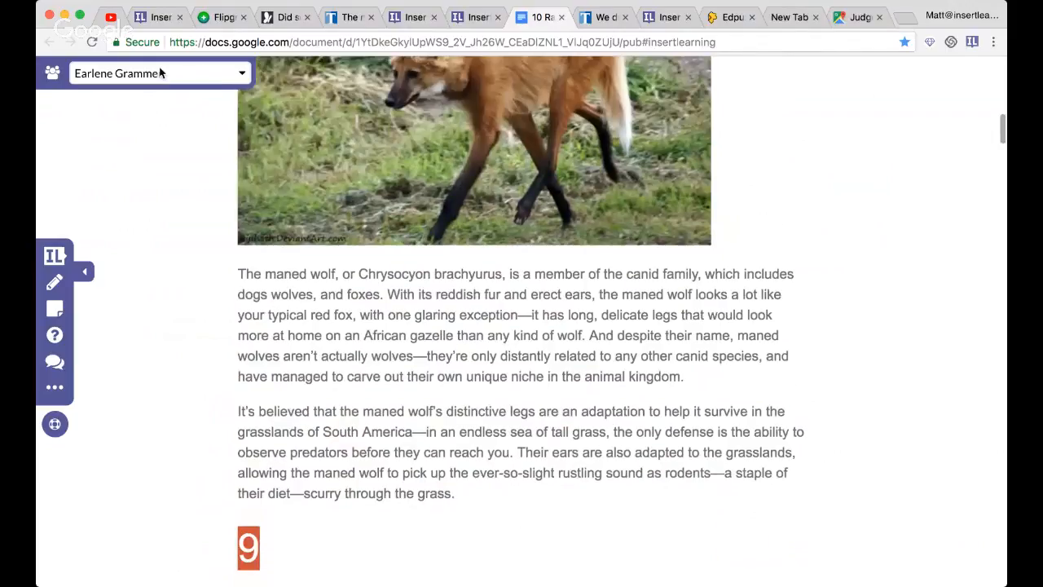
# - Display the ninth listed student's annotations and read the note attached to their highlight about the long, delicate legs
pyautogui.click(161, 73)
pyautogui.click(150, 232)
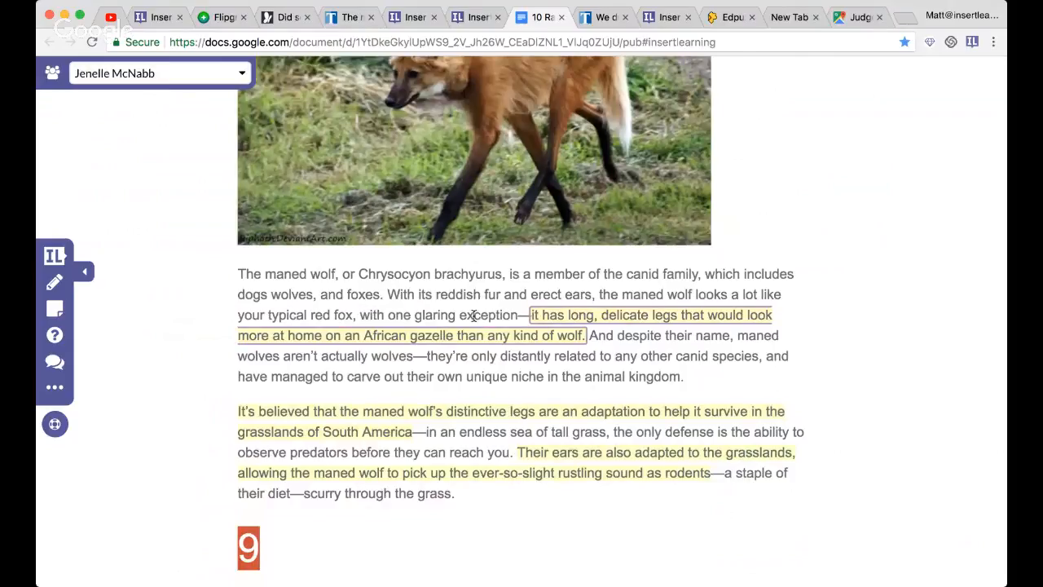
pyautogui.click(544, 338)
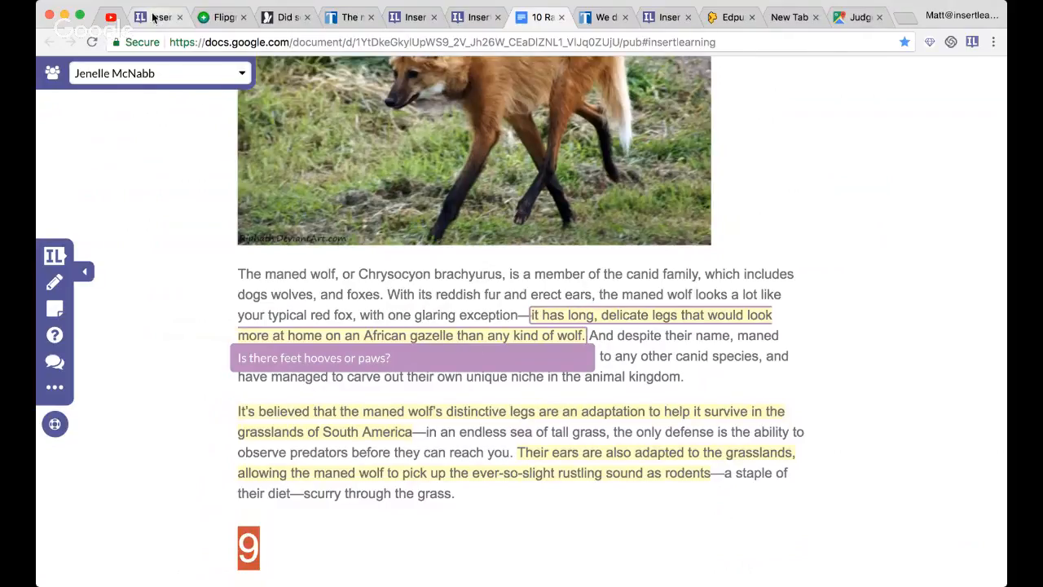
# - Check the YouTube live stream's chat, and return to the InsertLearning dashboard to view the lessons list
pyautogui.click(106, 17)
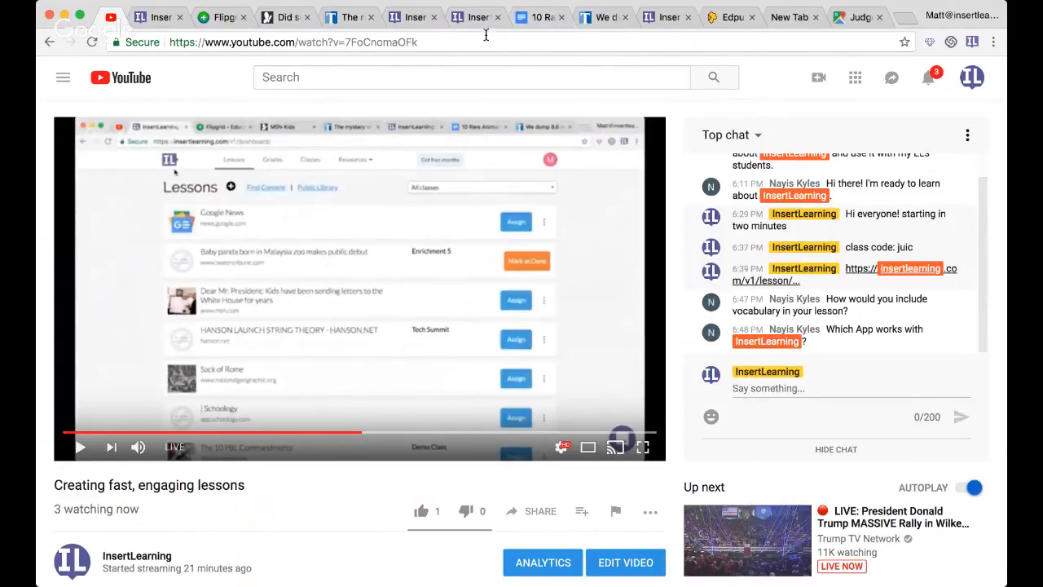
pyautogui.click(656, 23)
pyautogui.click(291, 73)
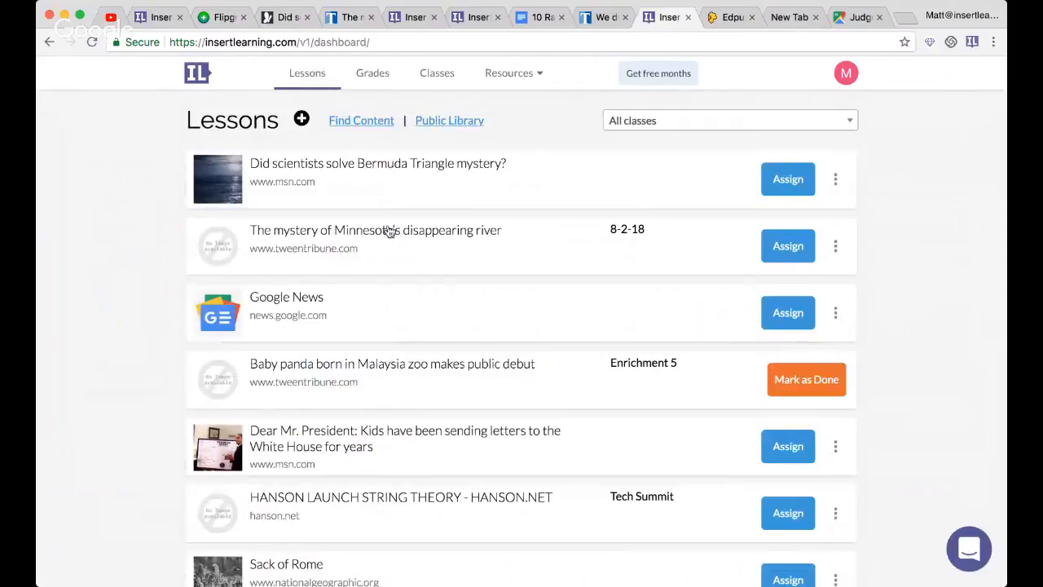
pyautogui.click(449, 122)
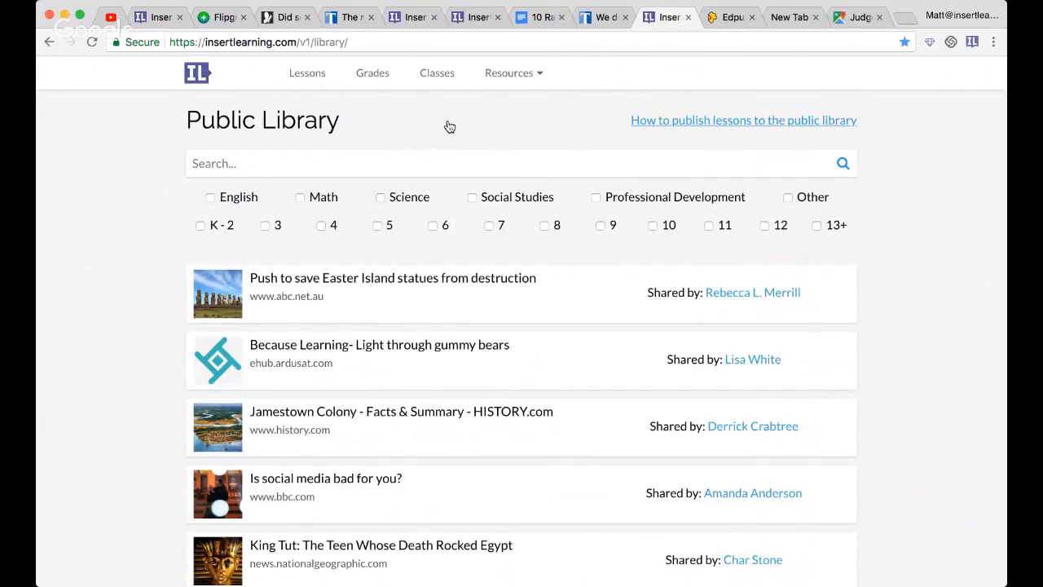
pyautogui.scroll(-4, 521, 400)
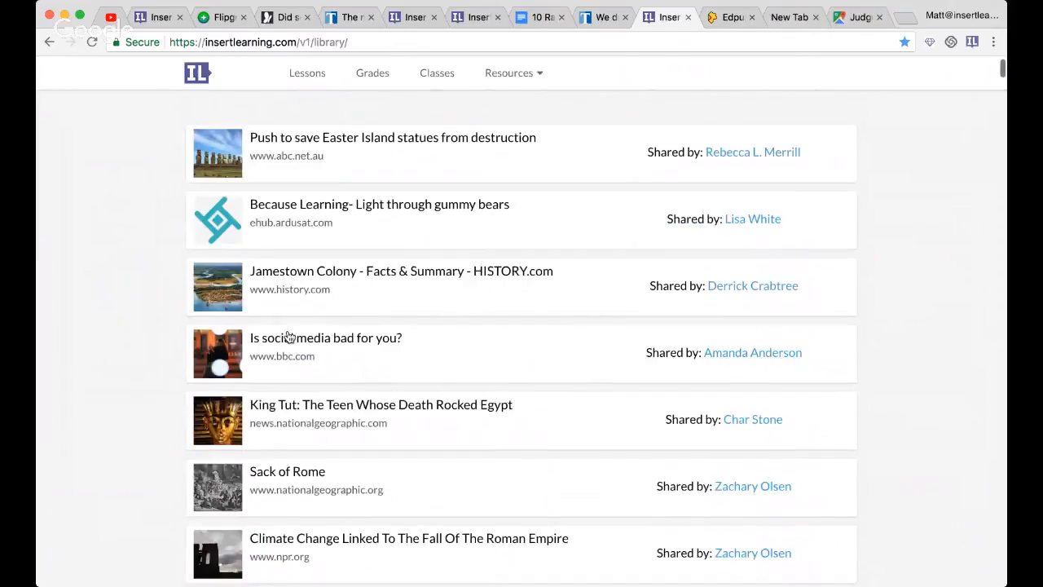
pyautogui.scroll(-4, 377, 356)
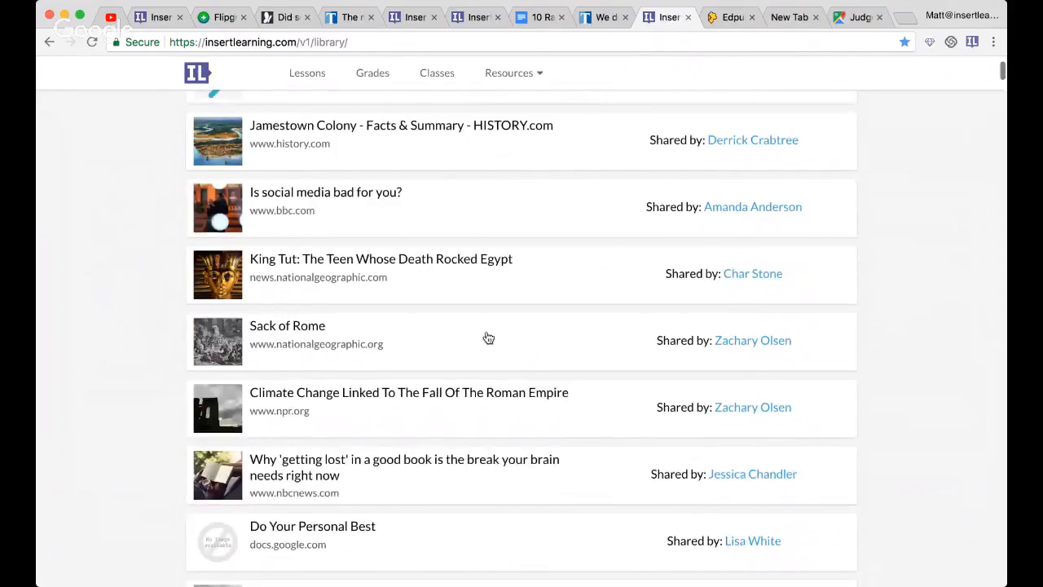
pyautogui.click(277, 337)
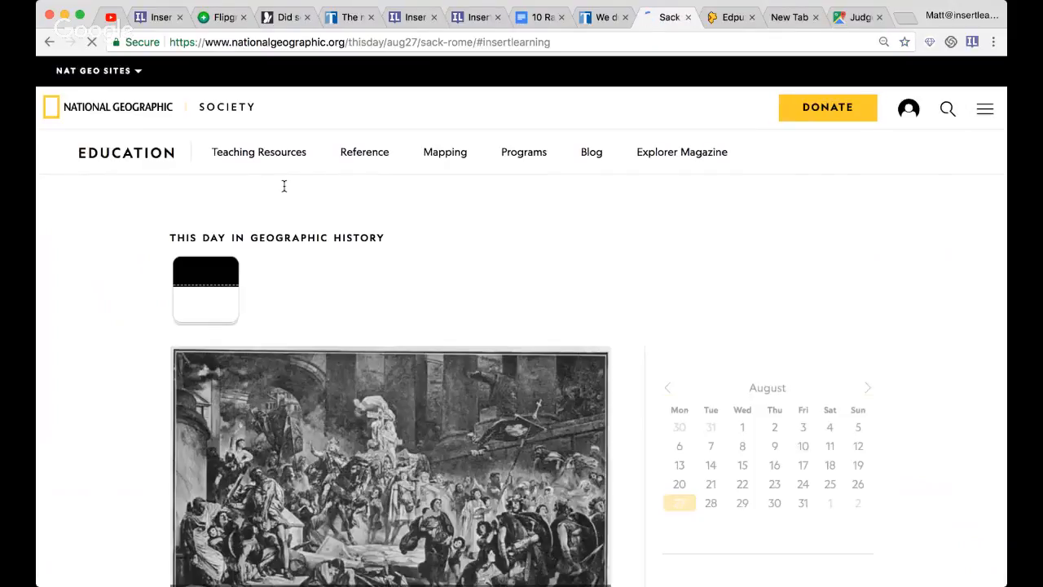
# - Review the Sack of Rome lesson's inserted questions and highlights, check the sharing teacher's share history, and return to the lesson
pyautogui.click(298, 161)
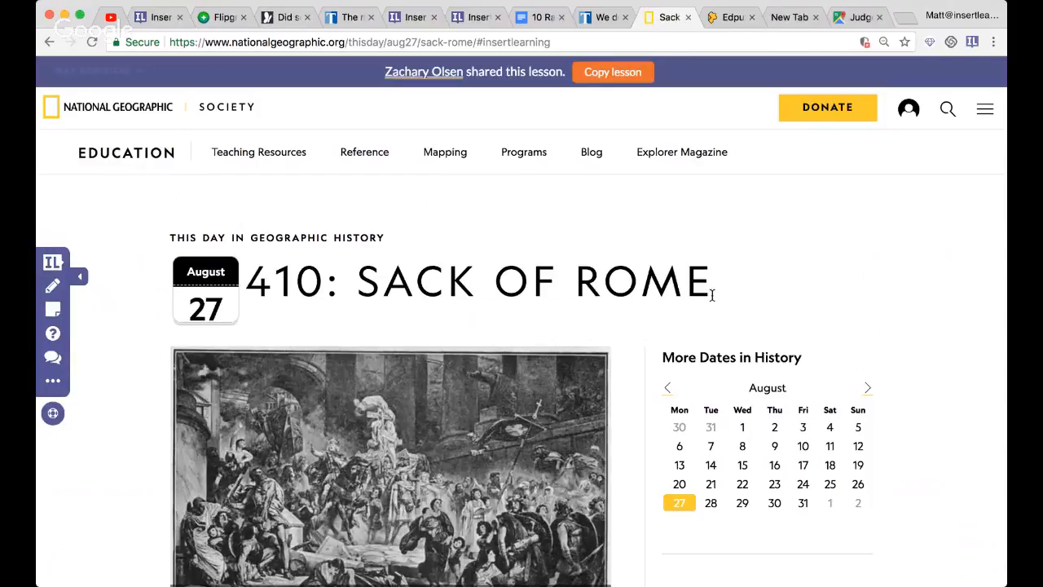
pyautogui.scroll(-1, 349, 271)
pyautogui.scroll(-5, 348, 271)
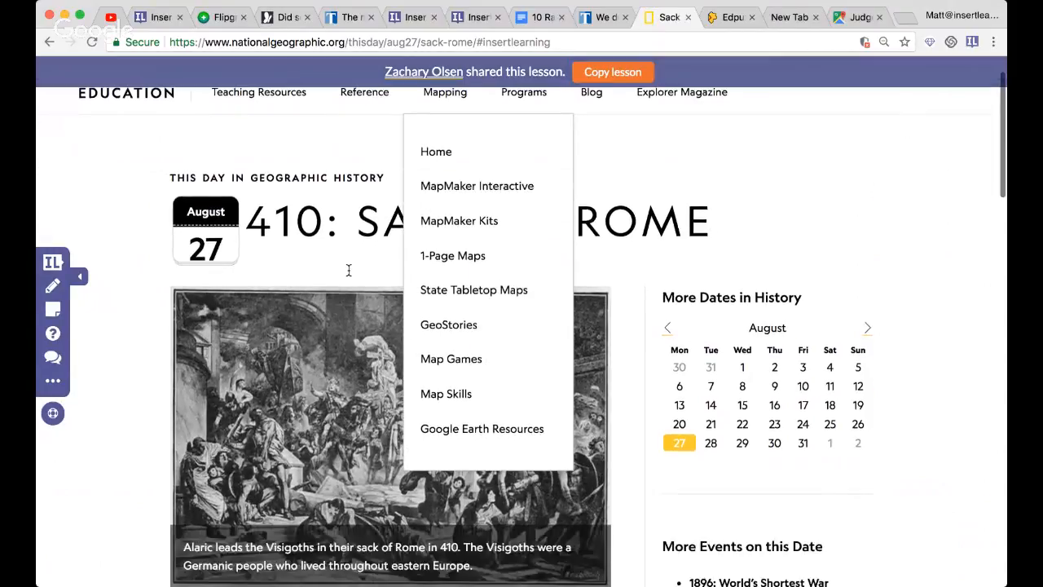
pyautogui.scroll(-3, 214, 455)
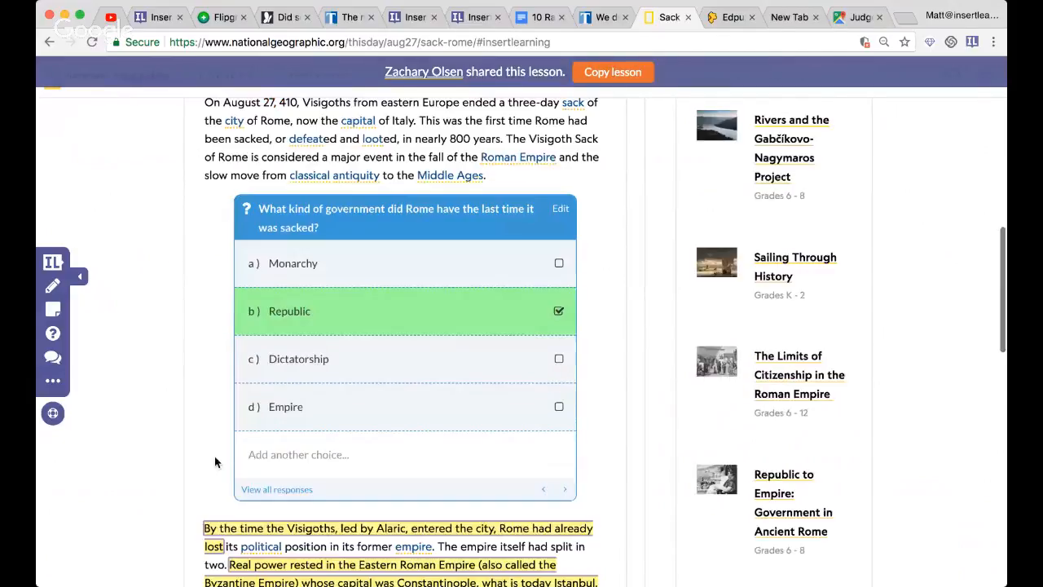
pyautogui.scroll(-3, 215, 455)
pyautogui.scroll(-3, 215, 456)
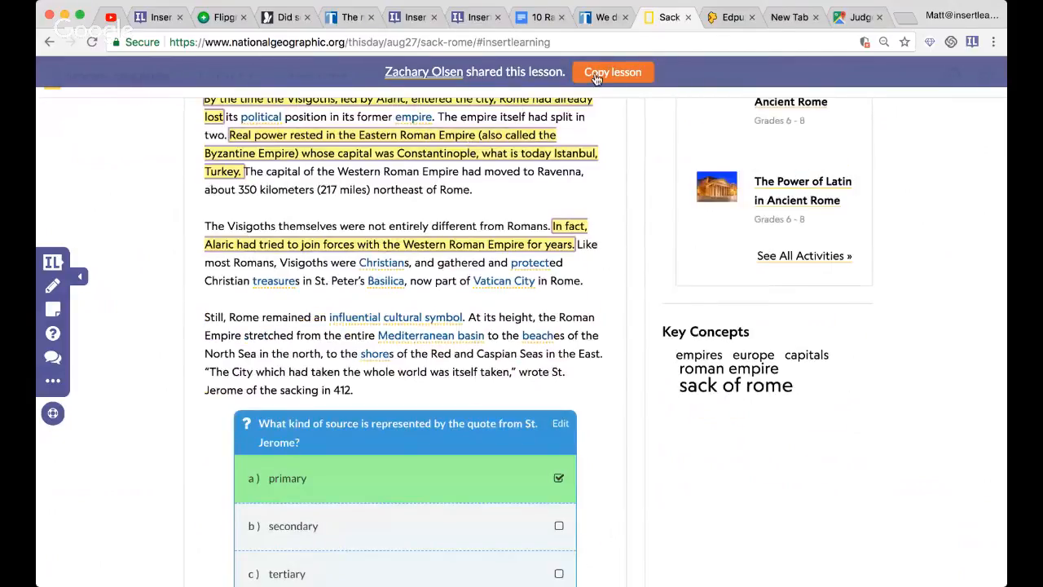
pyautogui.click(438, 74)
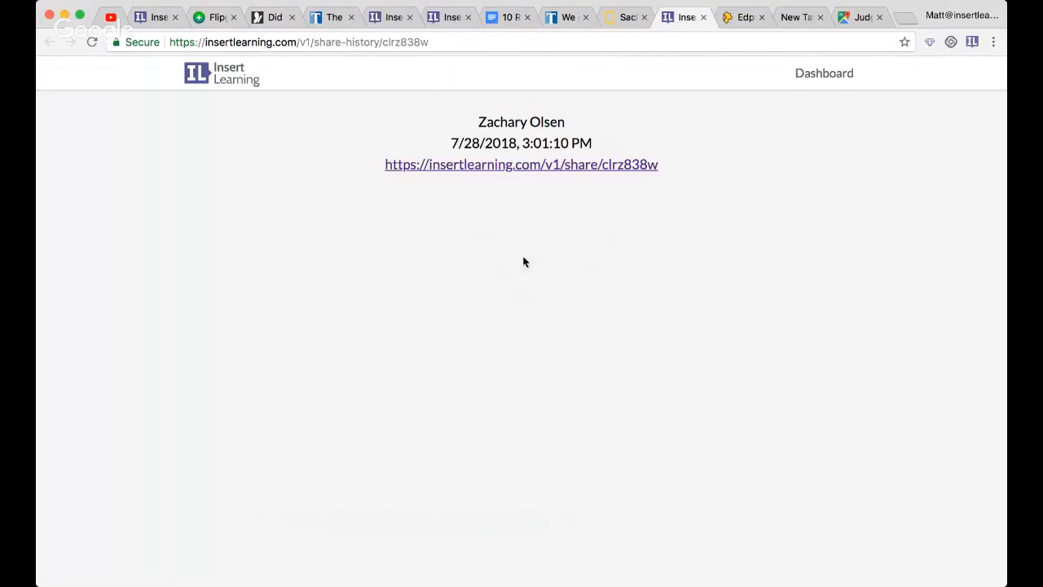
pyautogui.click(622, 18)
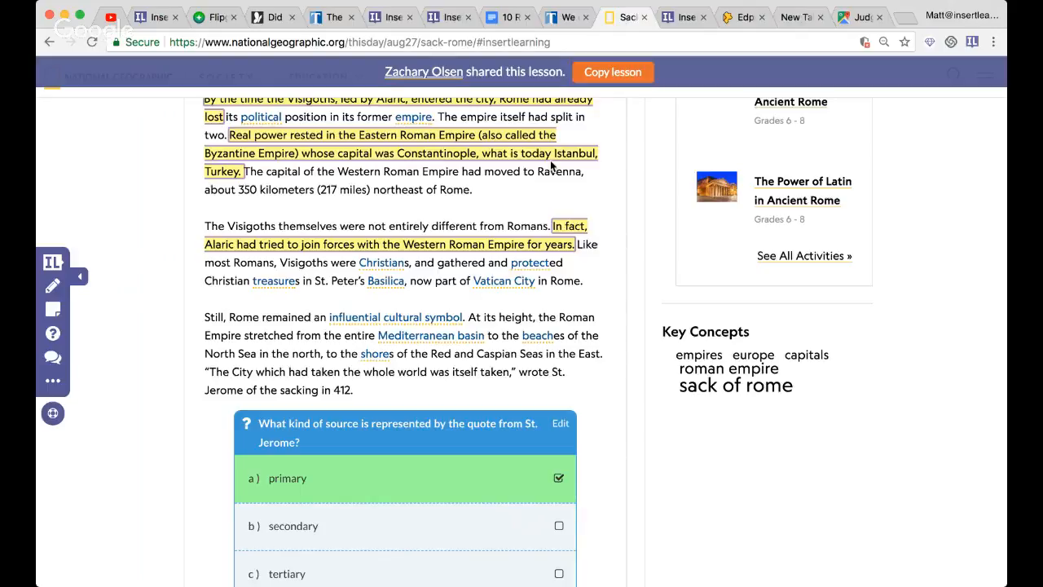
# - Switch to the TweenTribune lesson about plastic dumped into oceans and open its lesson info for editing
pyautogui.click(568, 17)
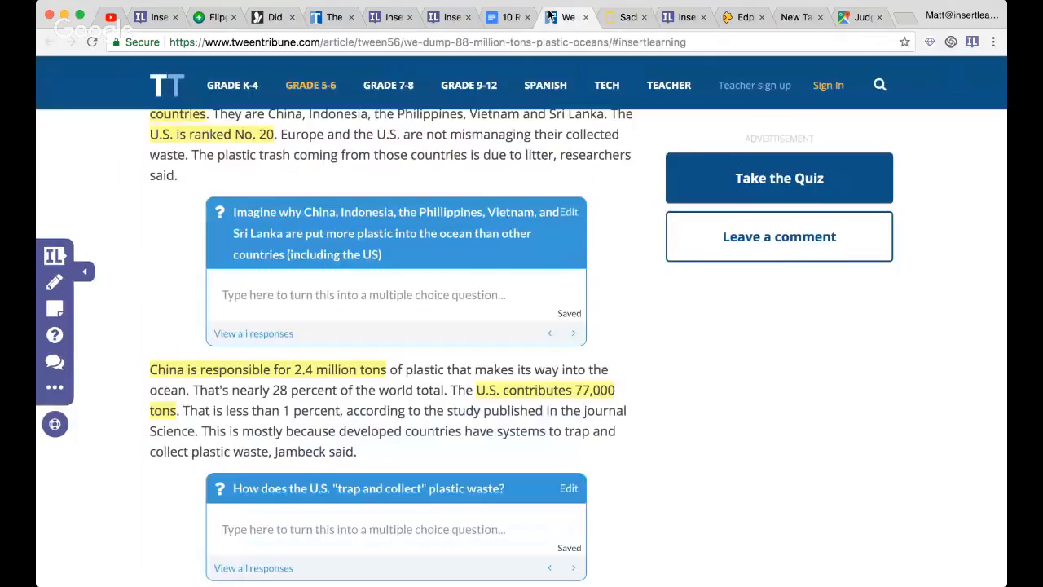
pyautogui.click(52, 387)
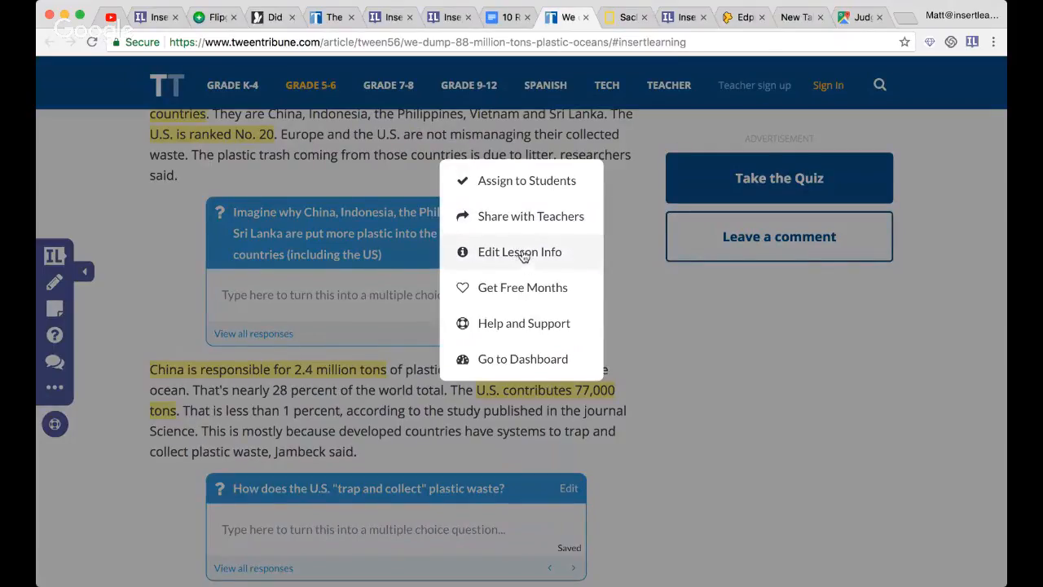
pyautogui.click(524, 257)
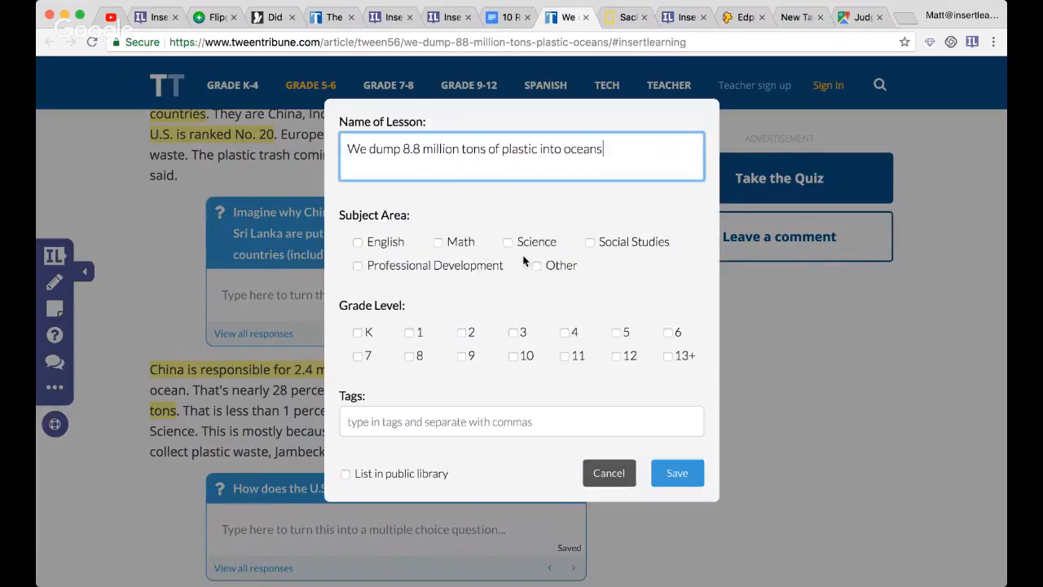
# - Try tagging the plastic lesson as Science for grades 5, 6 and 7 with public library listing, and cancel the edit
pyautogui.click(448, 243)
pyautogui.click(453, 244)
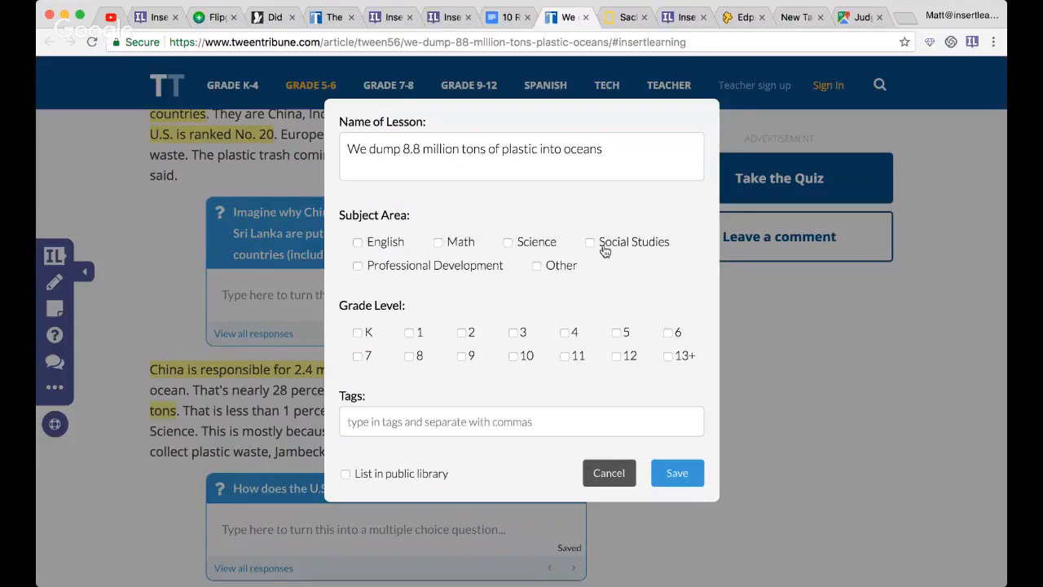
pyautogui.click(544, 247)
pyautogui.click(613, 339)
pyautogui.click(664, 337)
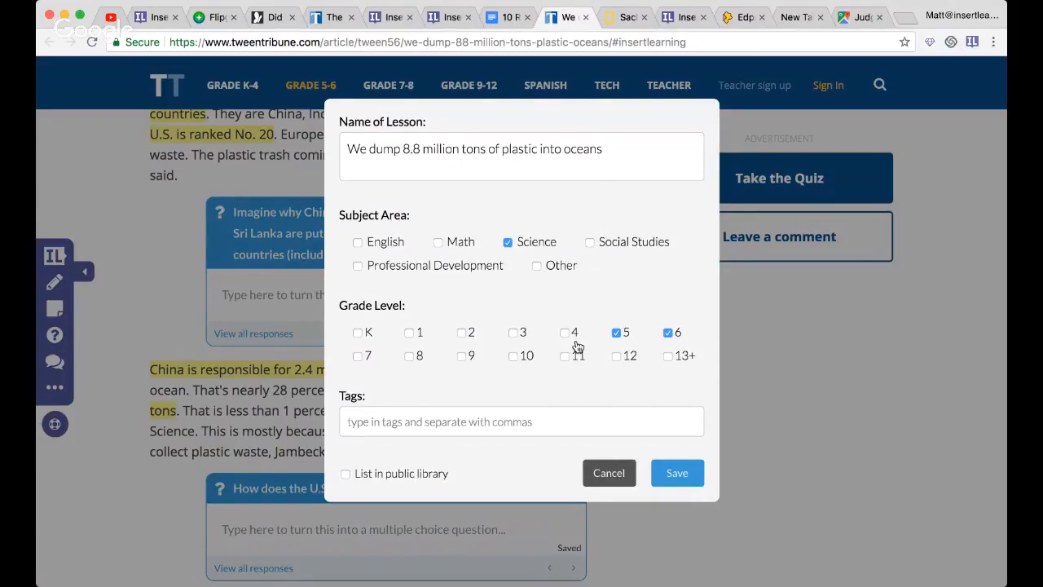
pyautogui.click(362, 360)
pyautogui.click(374, 472)
pyautogui.click(607, 479)
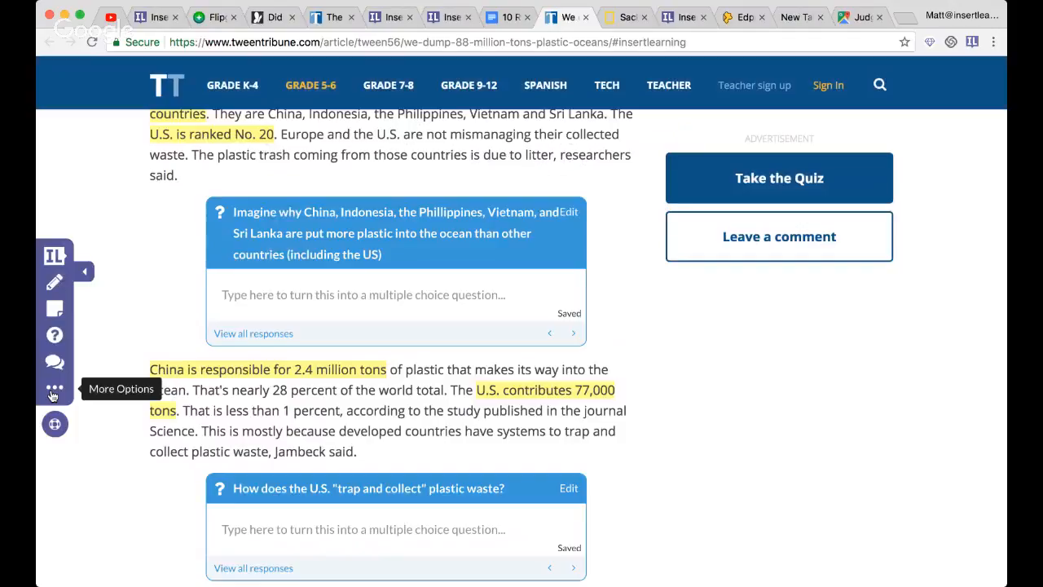
# - Display the plastic lesson's share link for other teachers, select the link, and close the sharing dialog
pyautogui.click(53, 393)
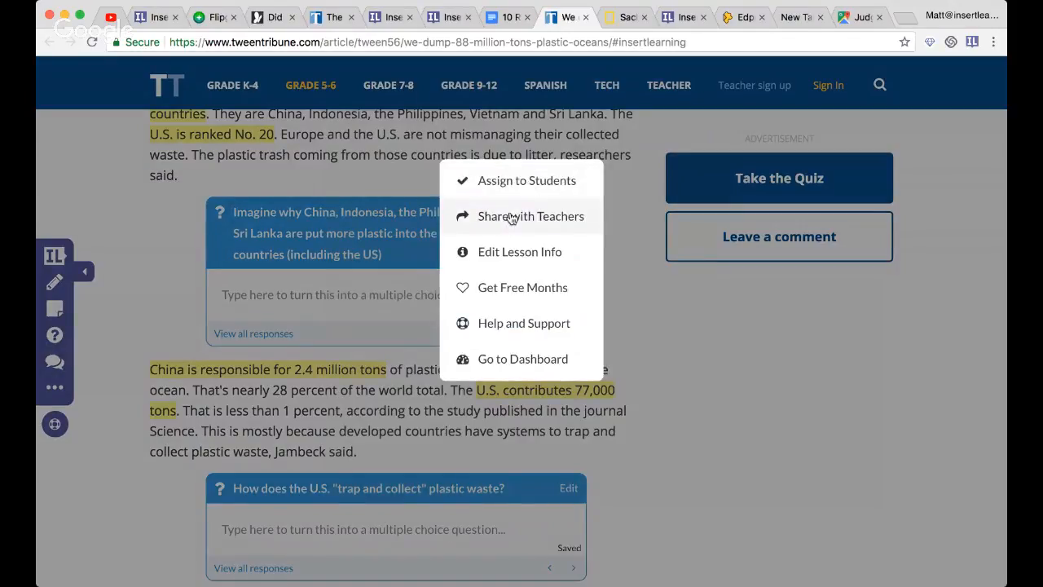
pyautogui.click(511, 217)
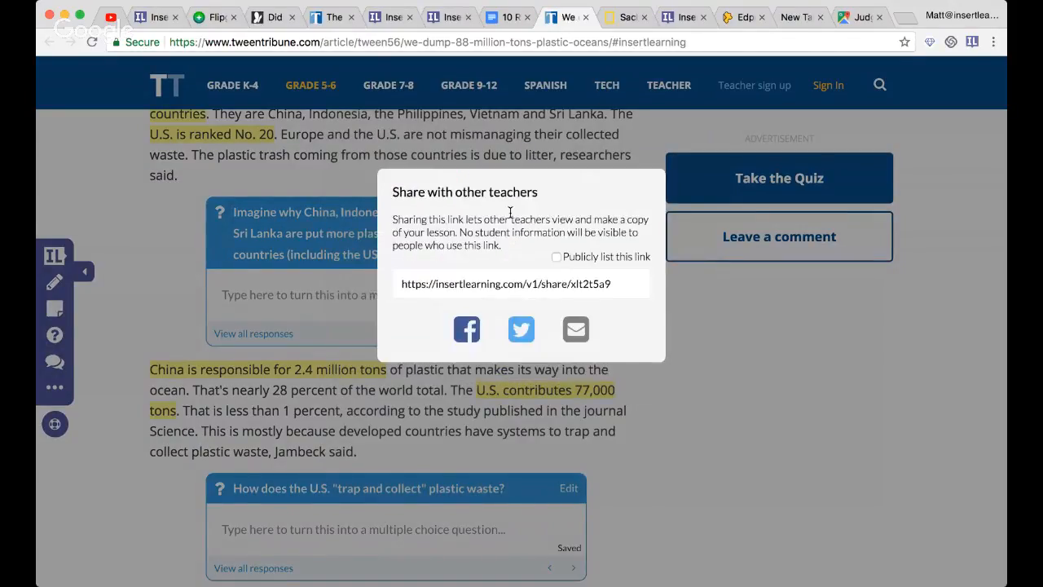
pyautogui.click(457, 282)
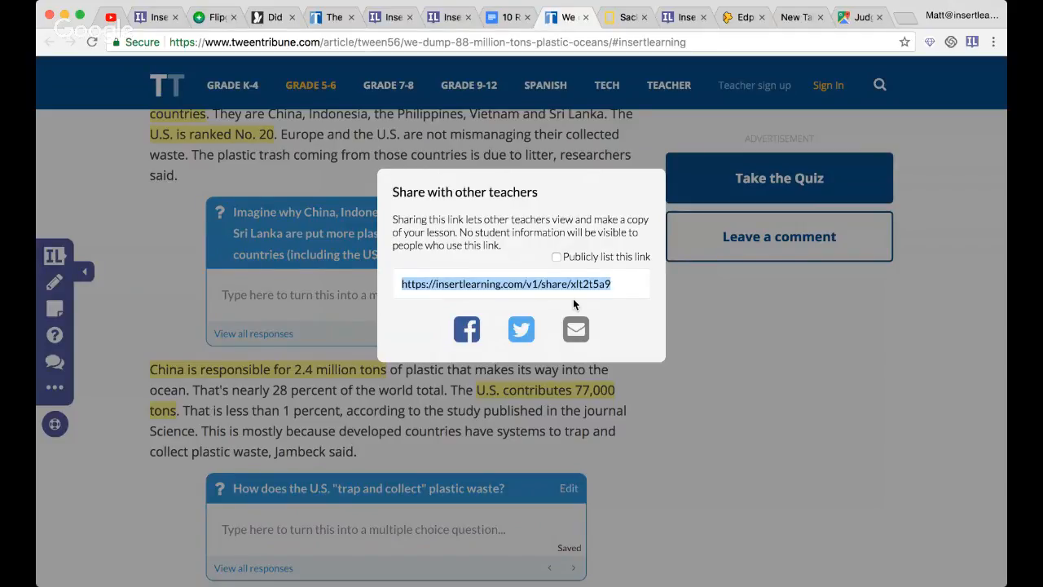
pyautogui.click(92, 433)
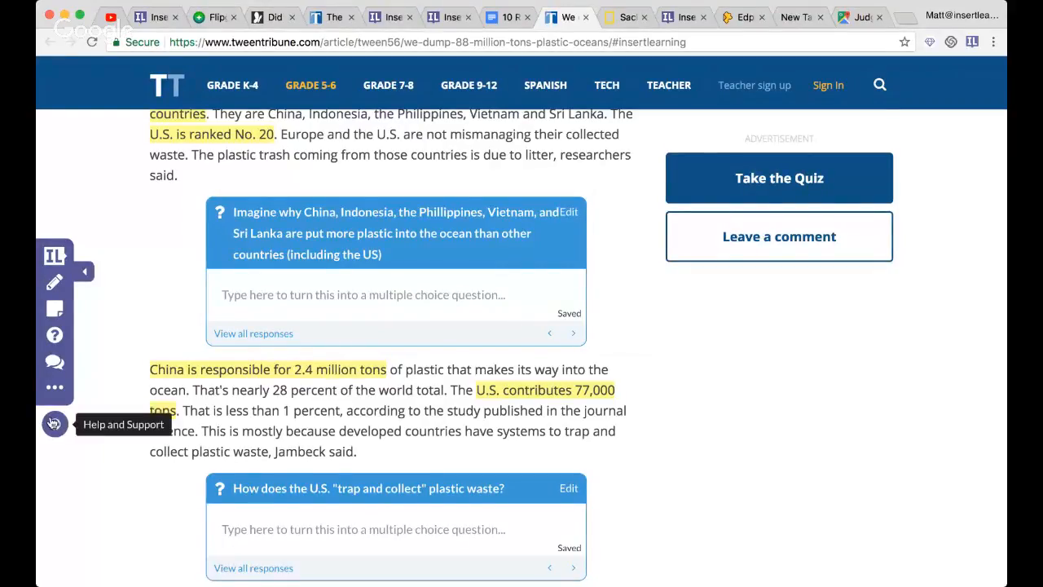
# - Open Help and Support, browse its collections, and read the Pre-Lesson Checklist article in the Your First Lesson collection
pyautogui.click(56, 425)
pyautogui.scroll(-5, 337, 415)
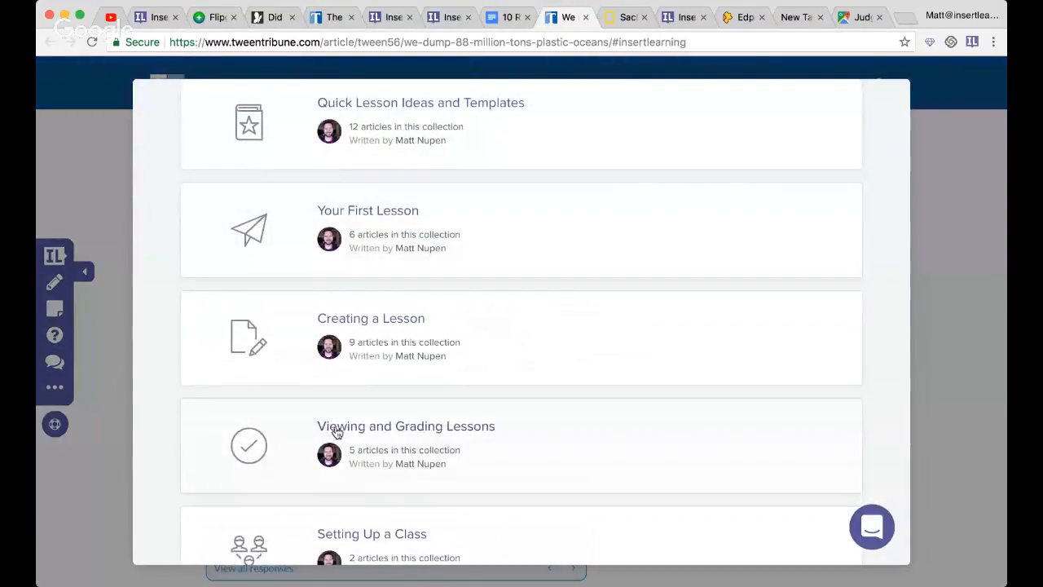
pyautogui.scroll(5, 336, 432)
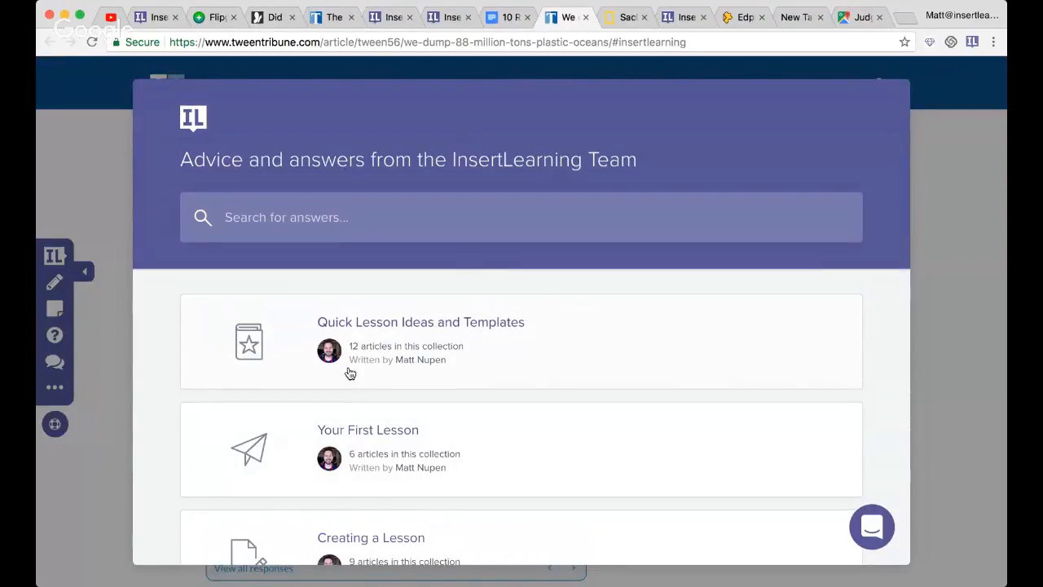
pyautogui.scroll(-2, 394, 365)
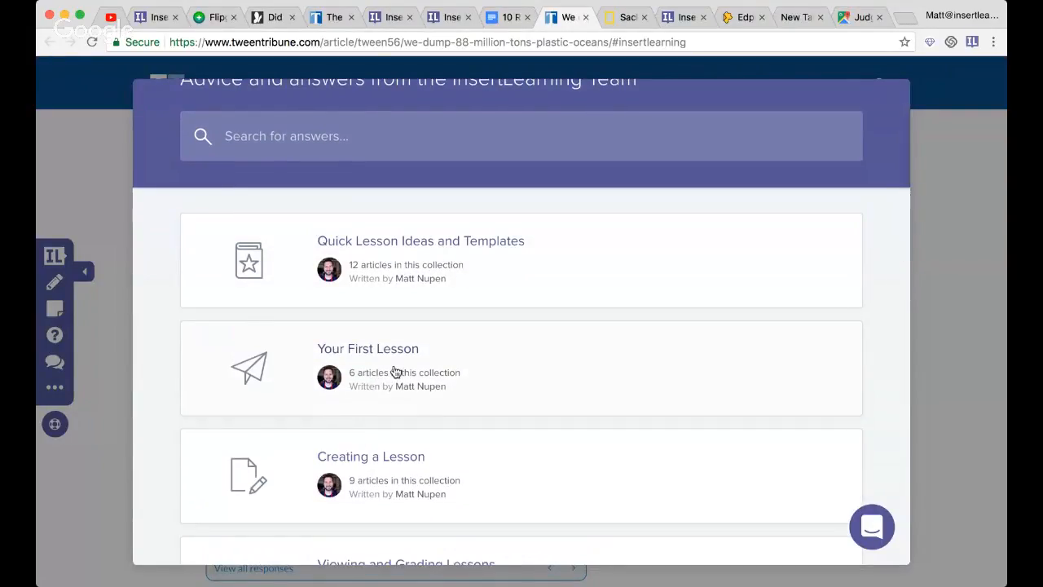
pyautogui.click(394, 372)
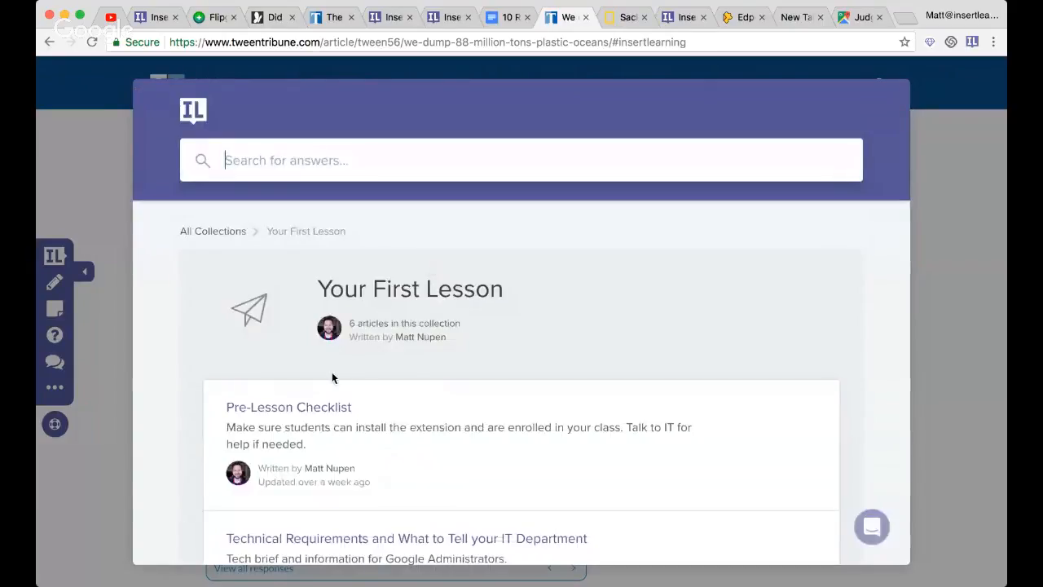
pyautogui.scroll(-1, 331, 374)
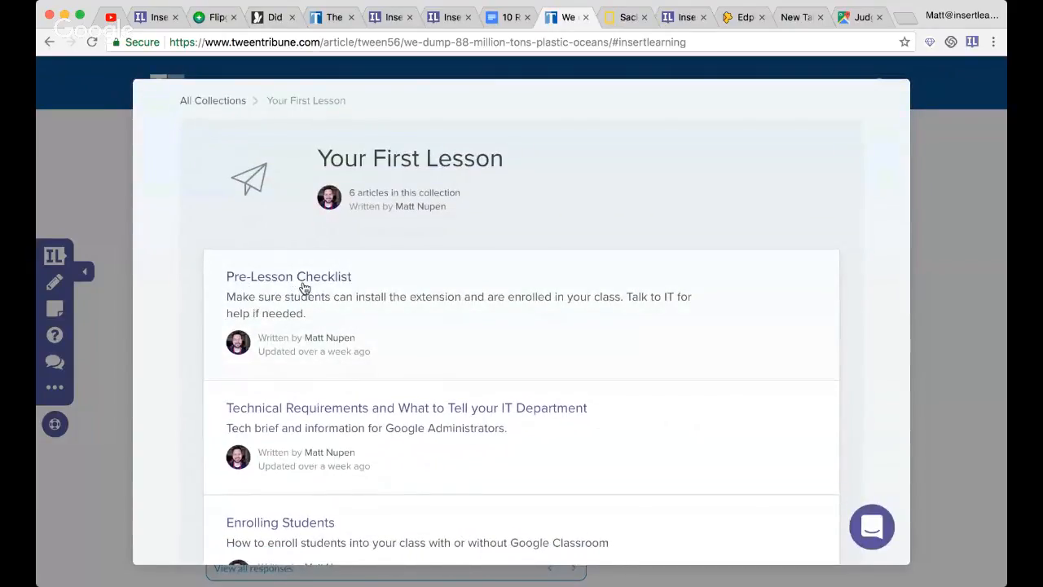
pyautogui.click(304, 286)
pyautogui.scroll(-3, 414, 298)
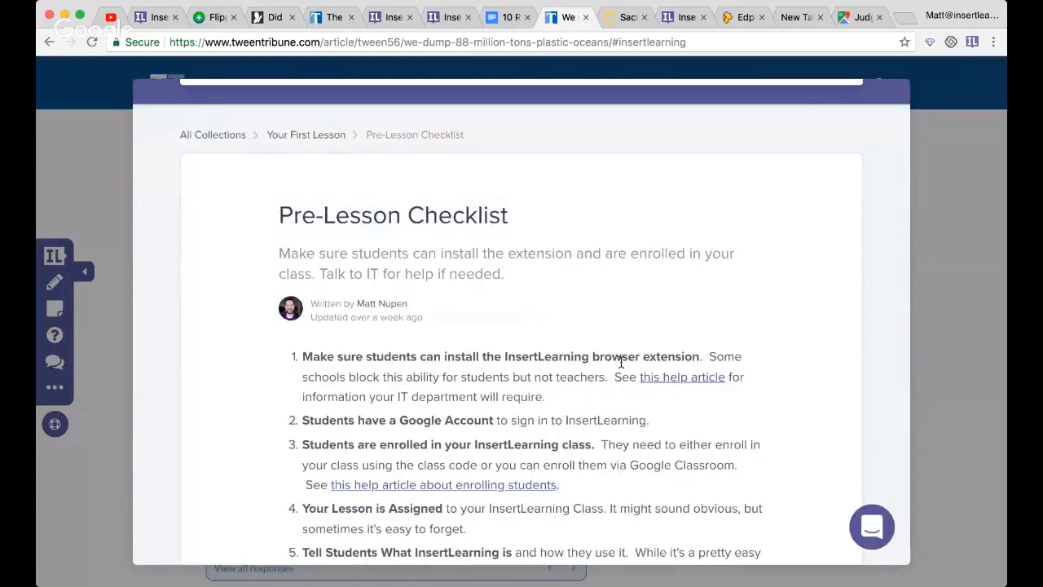
pyautogui.scroll(3, 513, 346)
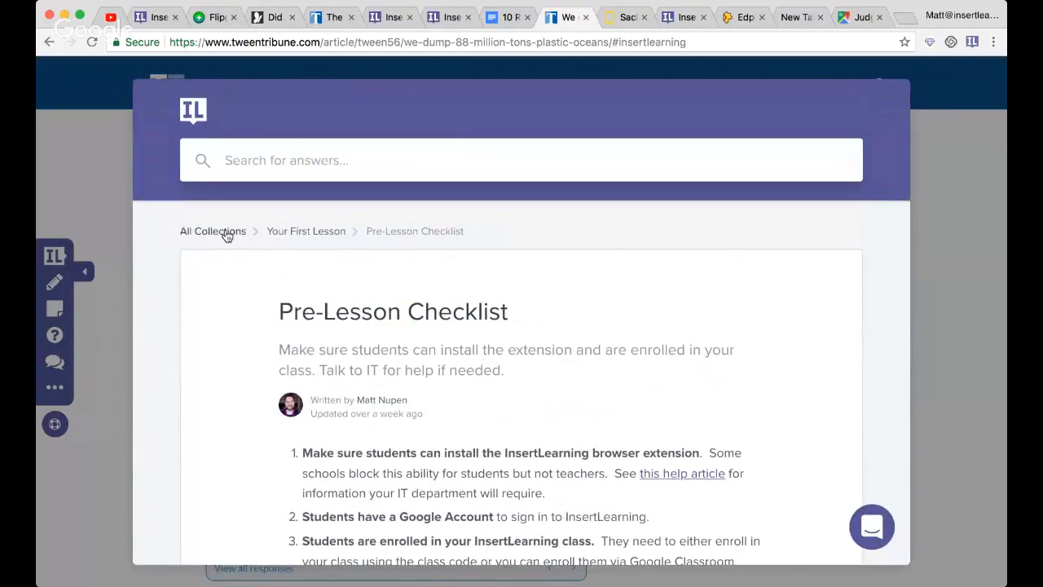
# - Return to all help collections and look through the articles in Quick Lesson Ideas and Templates
pyautogui.click(227, 234)
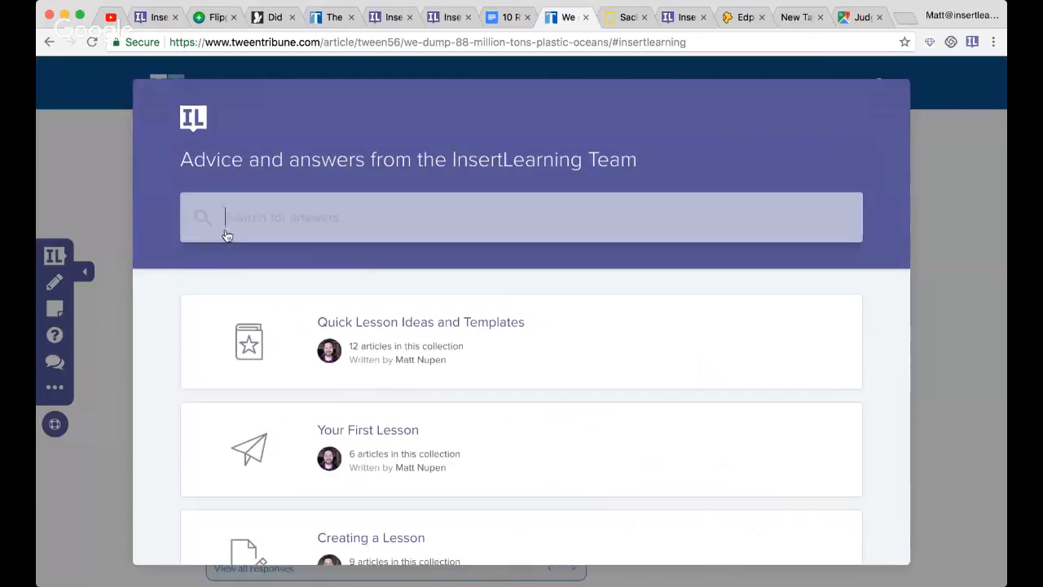
pyautogui.click(400, 336)
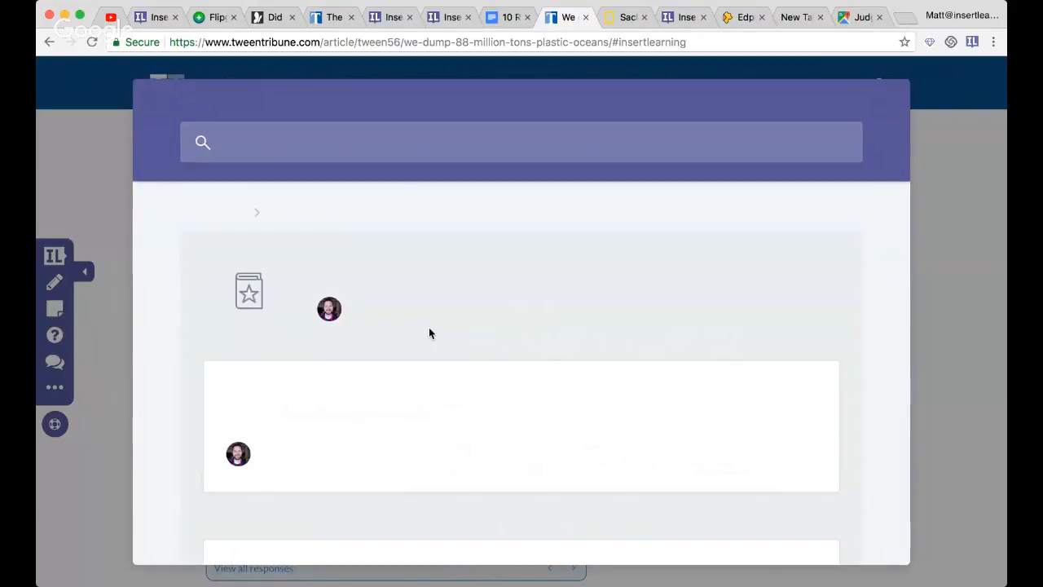
pyautogui.scroll(-5, 429, 326)
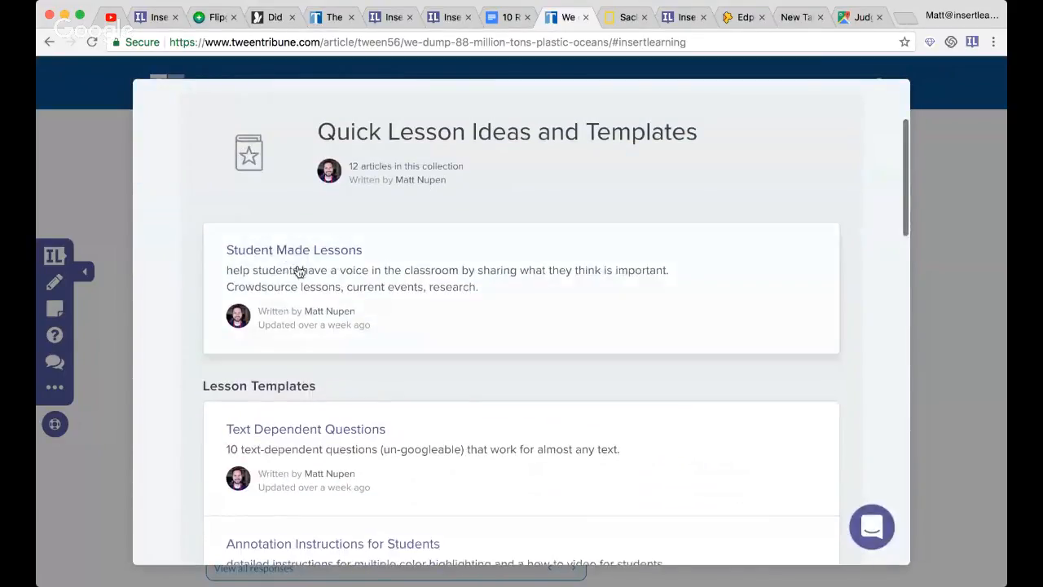
pyautogui.scroll(-2, 298, 271)
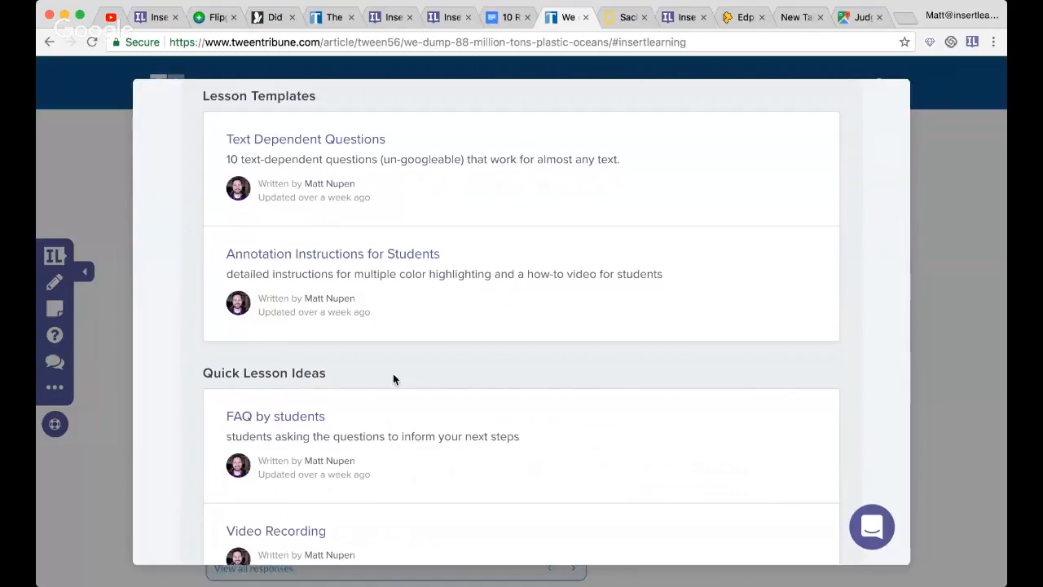
pyautogui.scroll(-2, 318, 419)
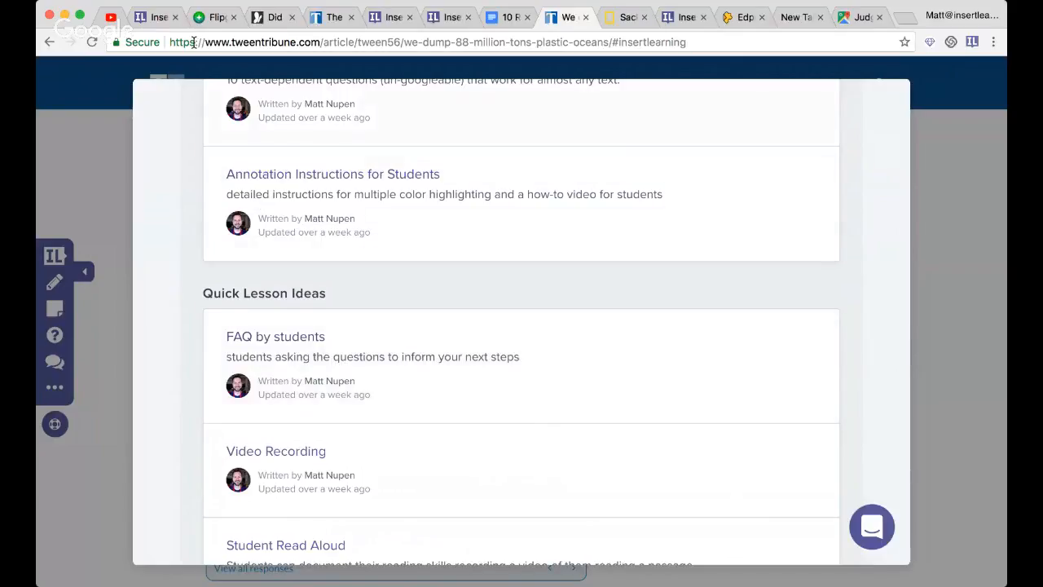
# - Check the YouTube live stream's chat, and go to the answer field of the vocabulary question in the Minnesota disappearing river lesson
pyautogui.click(110, 17)
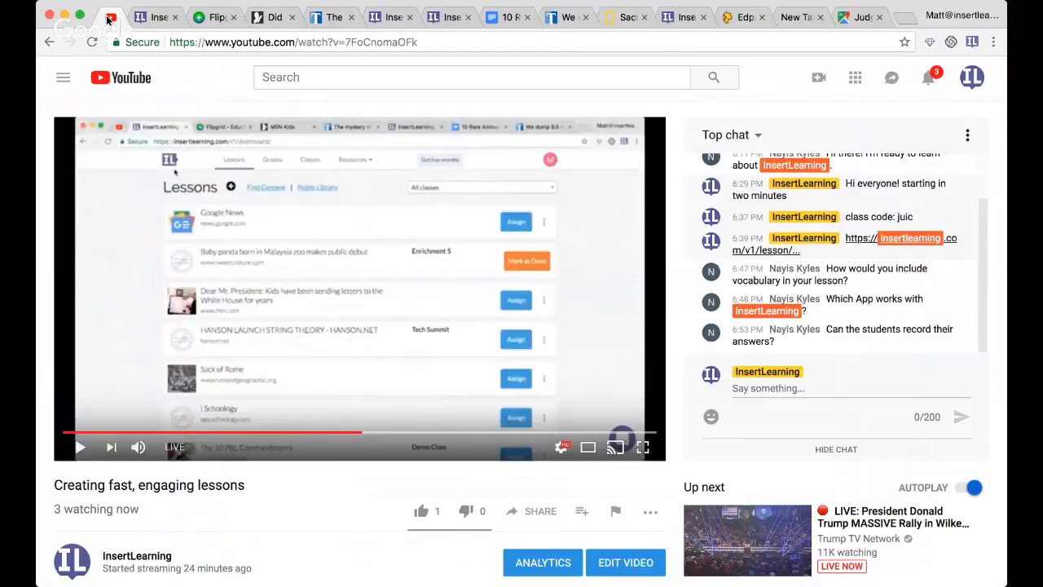
pyautogui.click(153, 18)
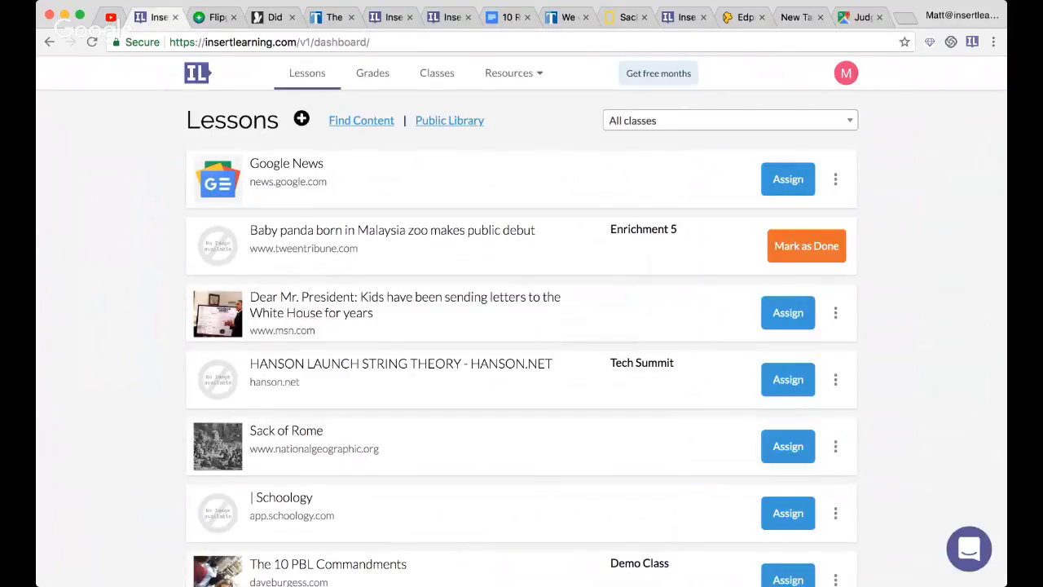
pyautogui.click(329, 17)
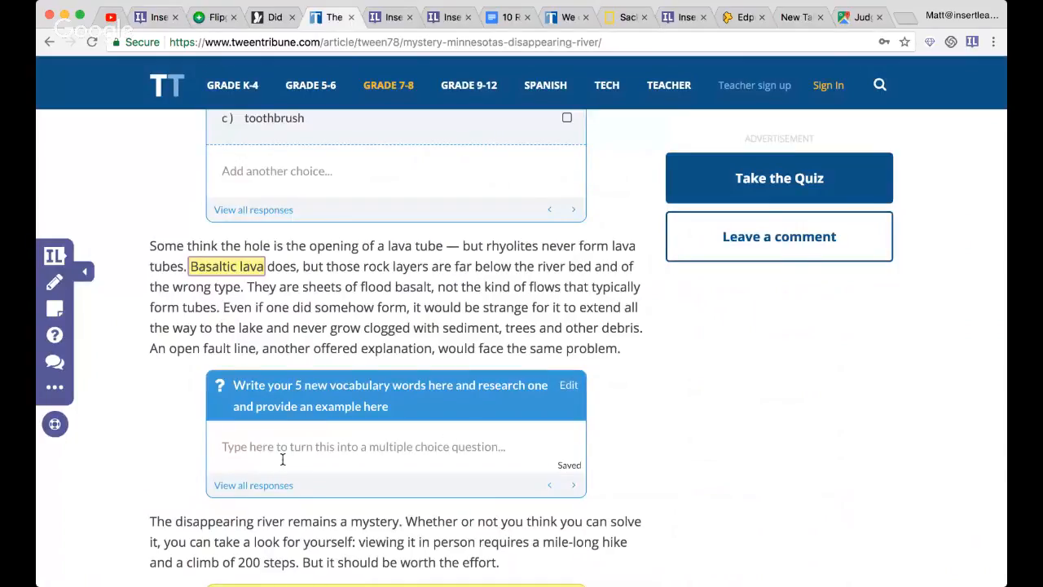
pyautogui.click(438, 451)
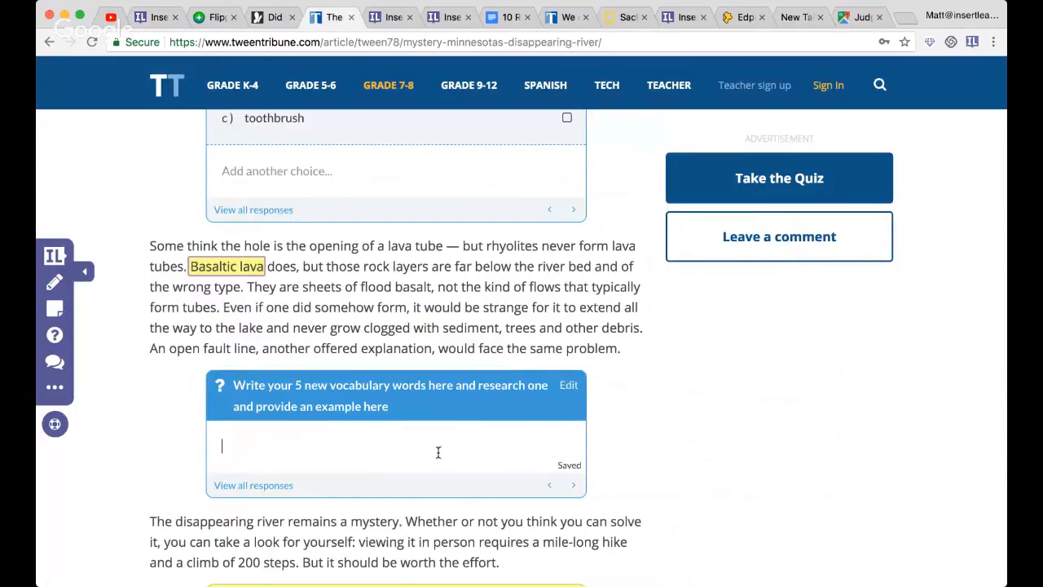
# - Insert an empty sticky note between the vocabulary question and the paragraph beginning "The disappearing river remains a mystery"
pyautogui.scroll(-3, 437, 453)
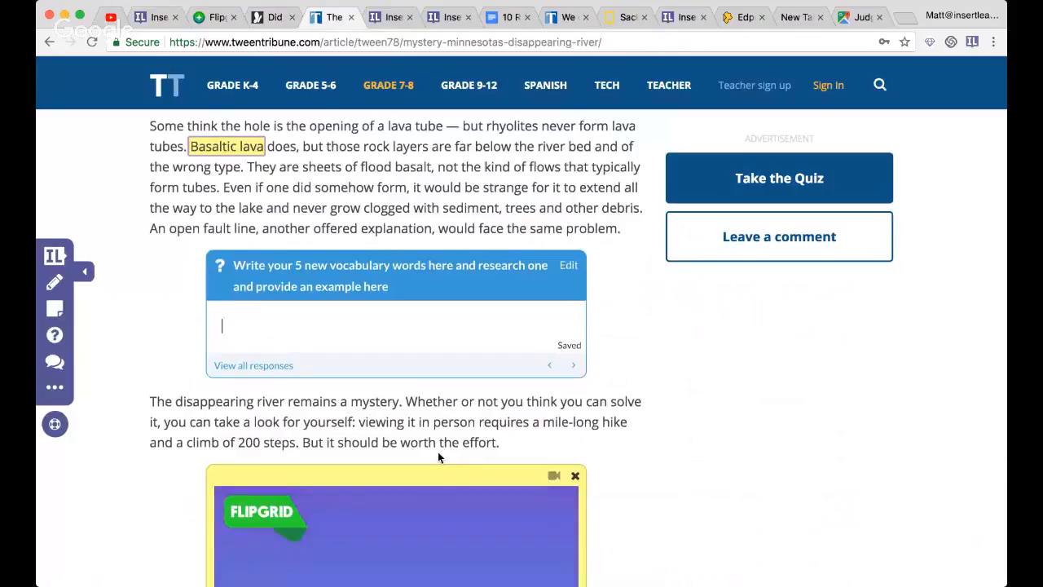
pyautogui.click(51, 310)
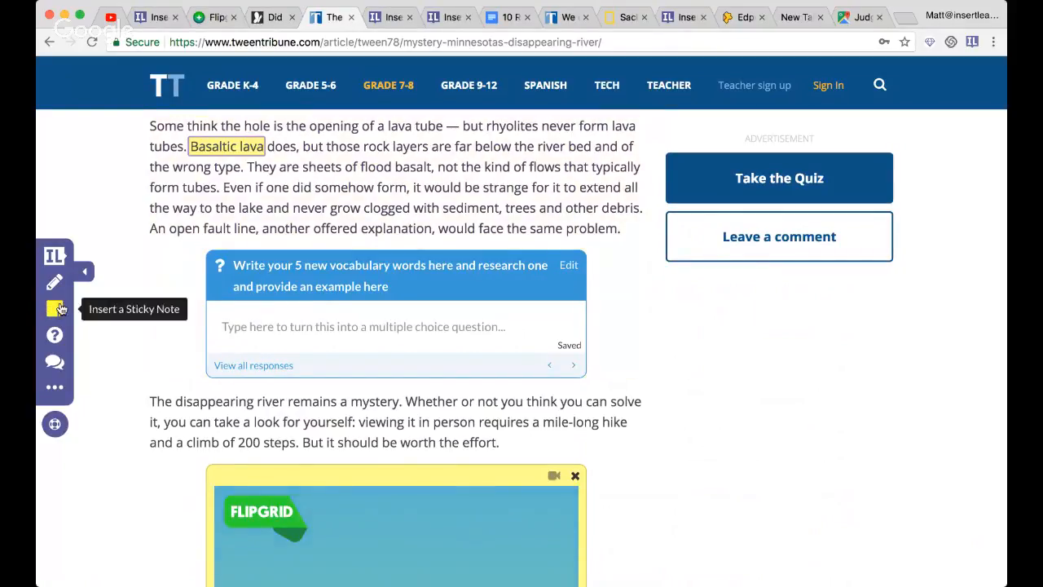
pyautogui.click(185, 257)
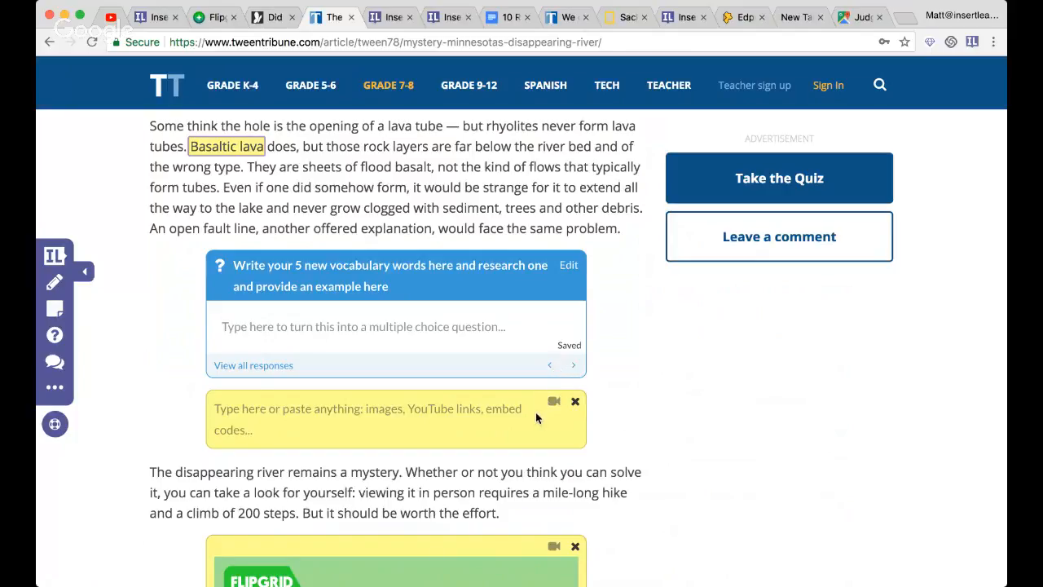
# - Show the Flipgrid embedded in the lesson's sticky note, check the YouTube live chat for new questions, and return to the lesson
pyautogui.scroll(-2, 536, 417)
pyautogui.scroll(-6, 536, 411)
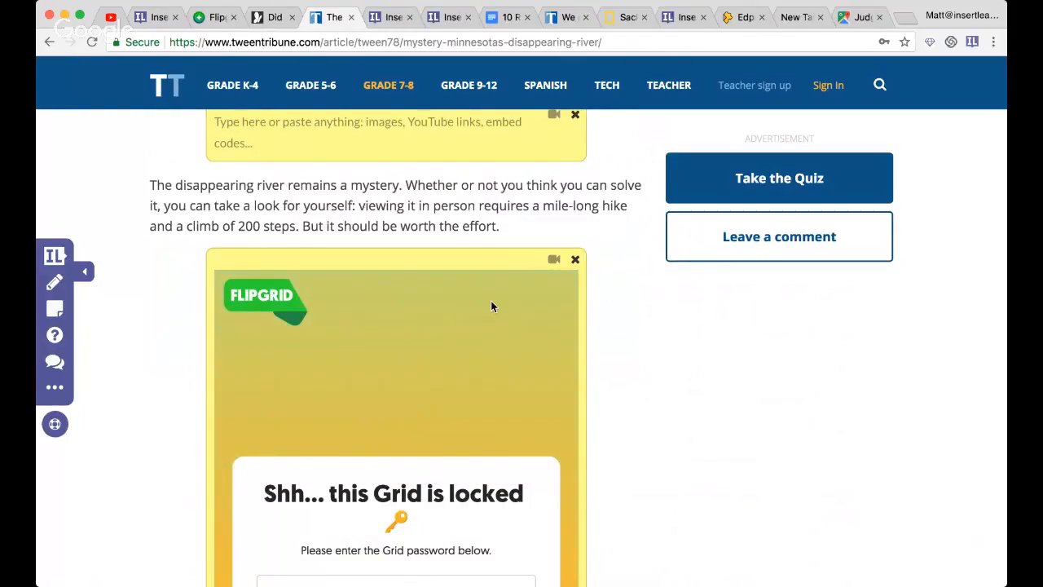
pyautogui.scroll(-2, 491, 302)
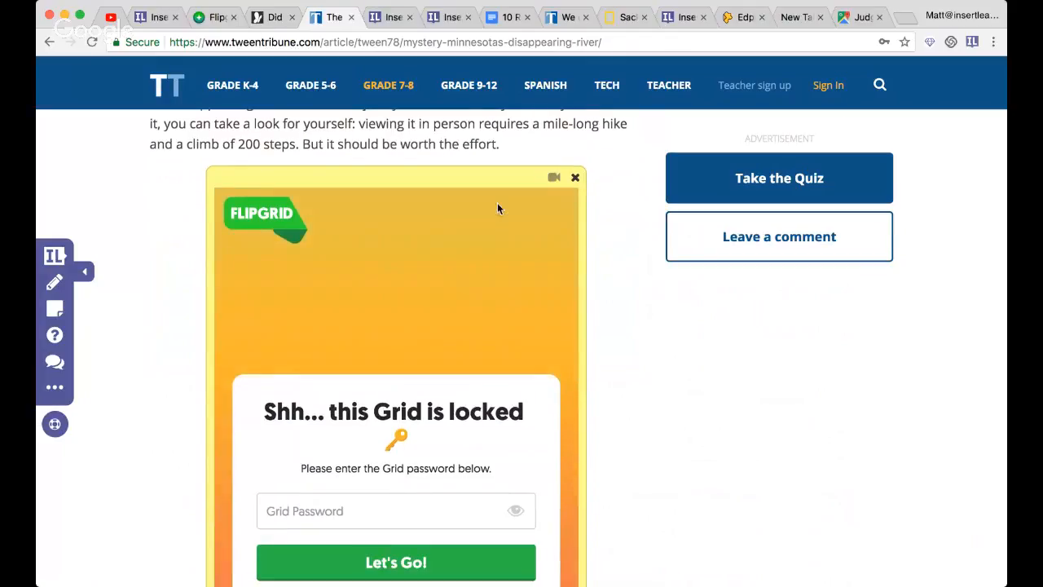
pyautogui.click(114, 16)
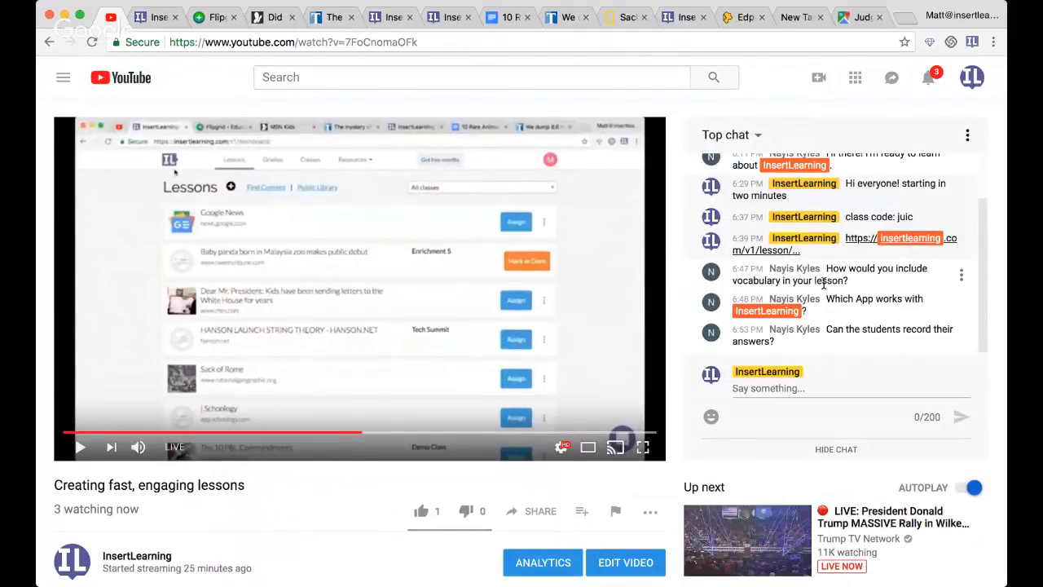
pyautogui.click(330, 17)
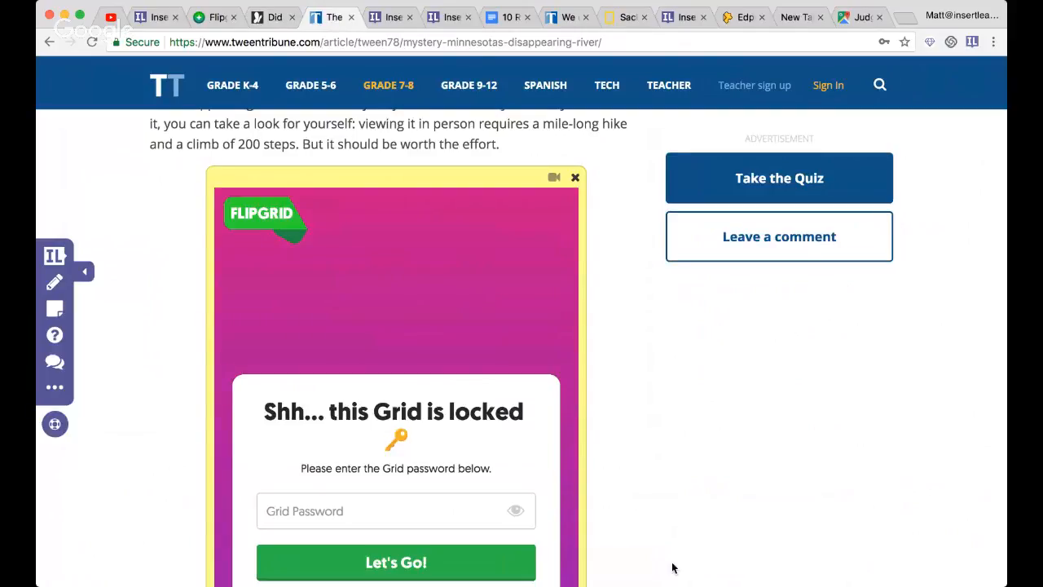